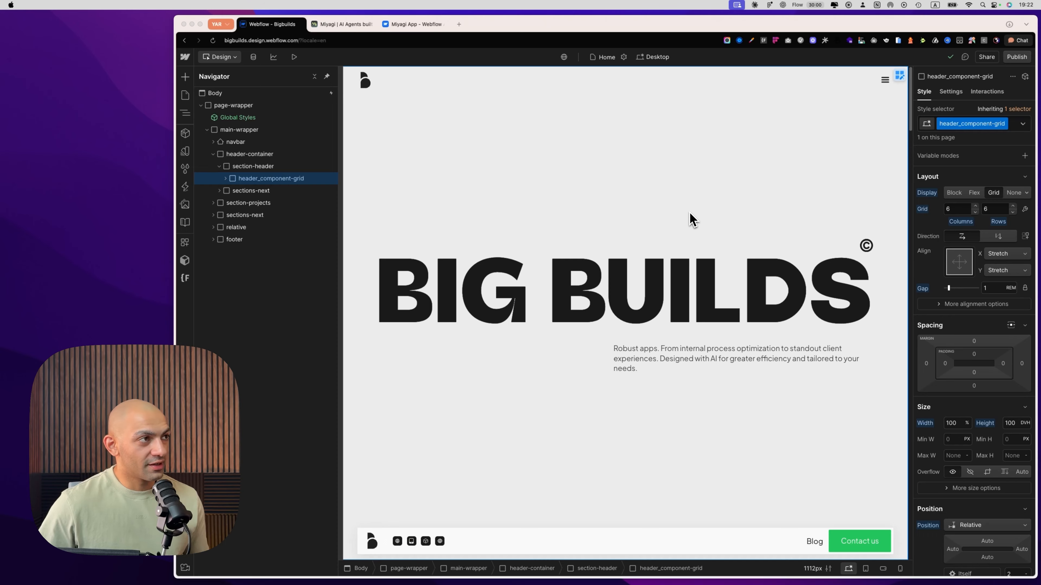
View the Miyagi website and its Webflow Marketplace listing, and return to the Bigbuilds project in the Webflow Designer
left_click(344, 25)
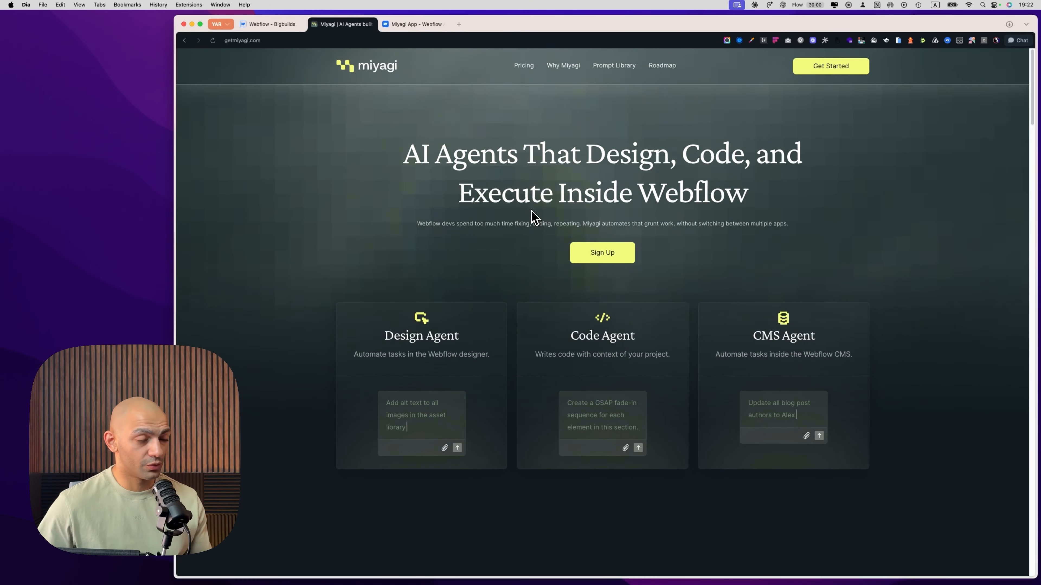
left_click(403, 25)
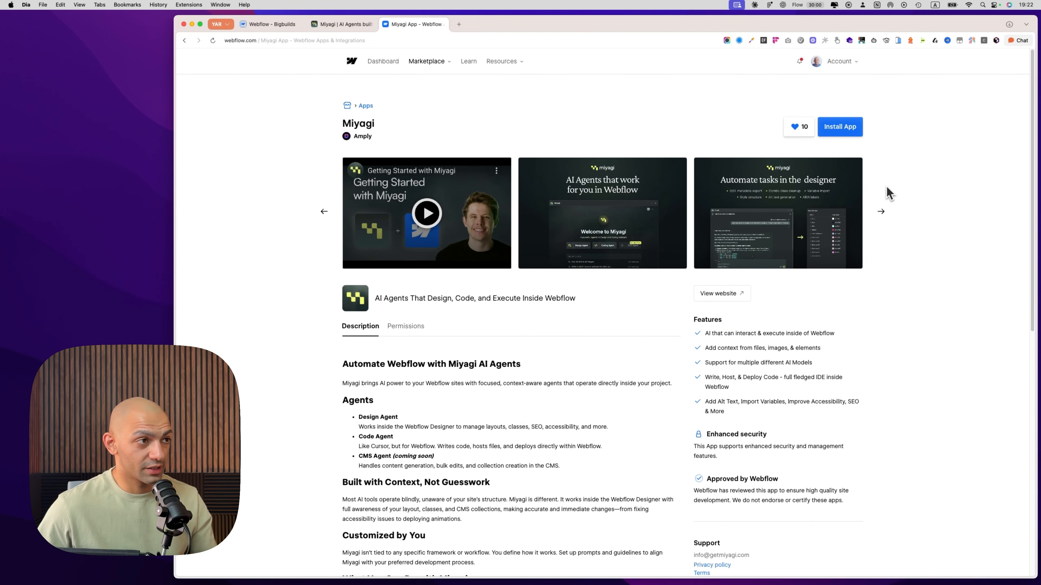
left_click(270, 25)
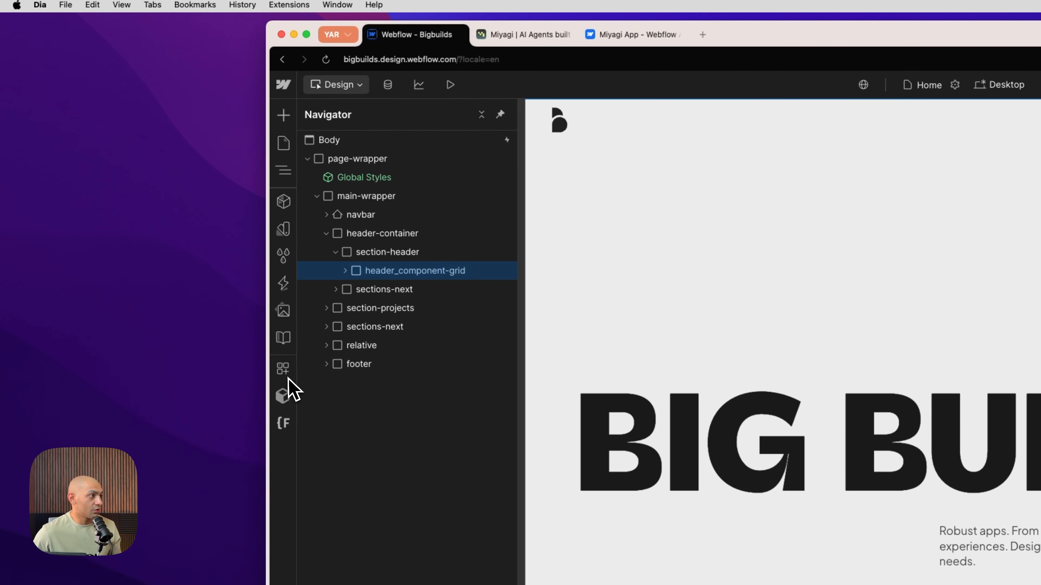
Launch the Miyagi app from the project's connected apps
left_click(282, 368)
left_click(379, 232)
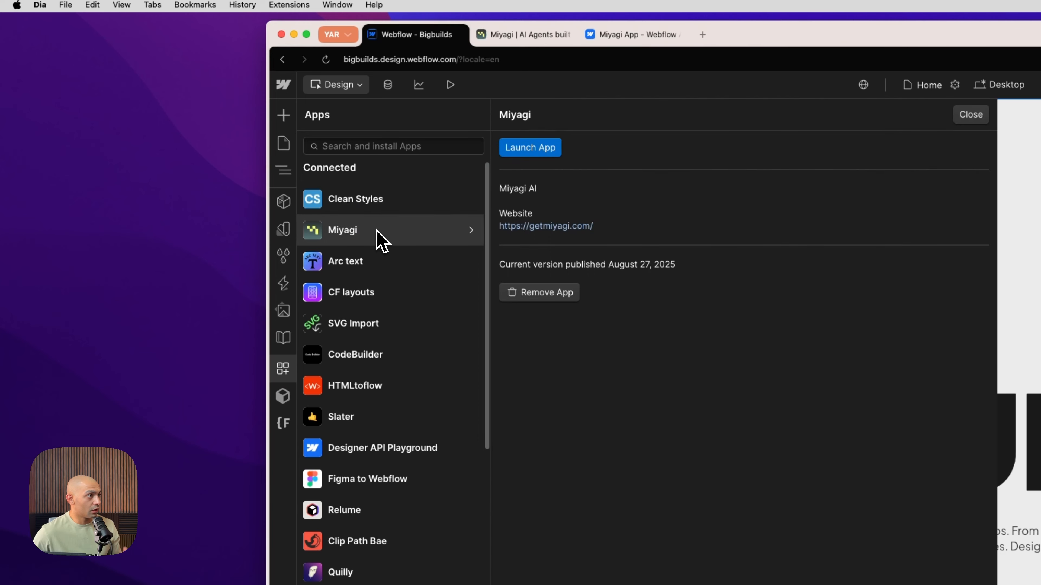
left_click(518, 151)
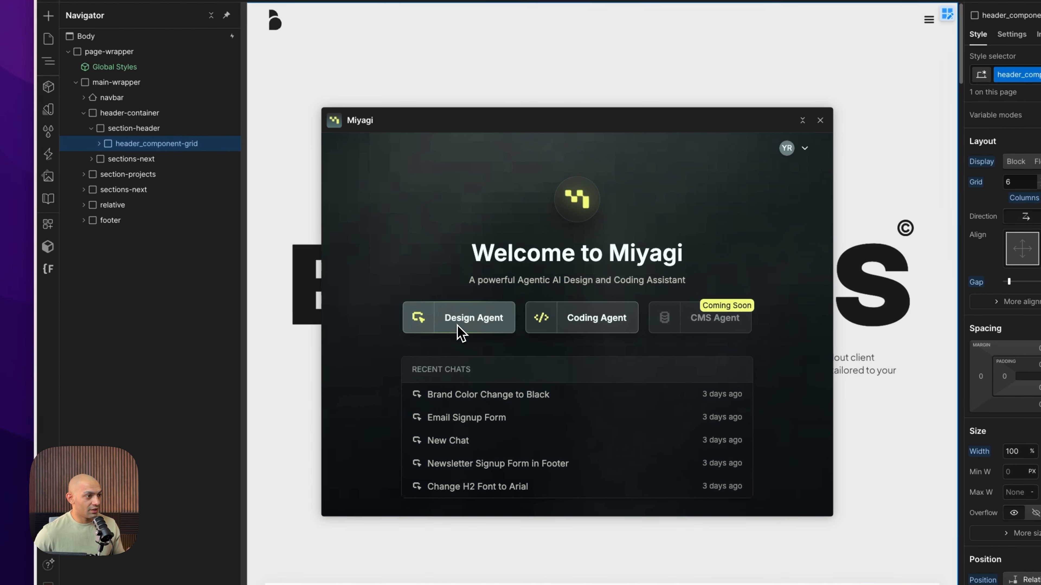
Open Miyagi's Design Agent, enlarge the app window and start a new chat session
left_click(461, 331)
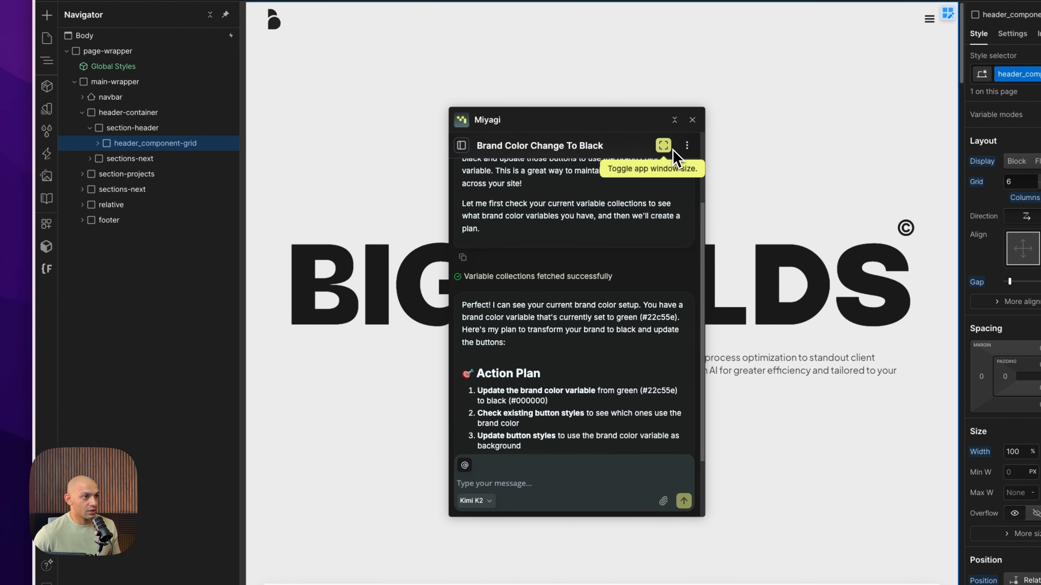
left_click(665, 151)
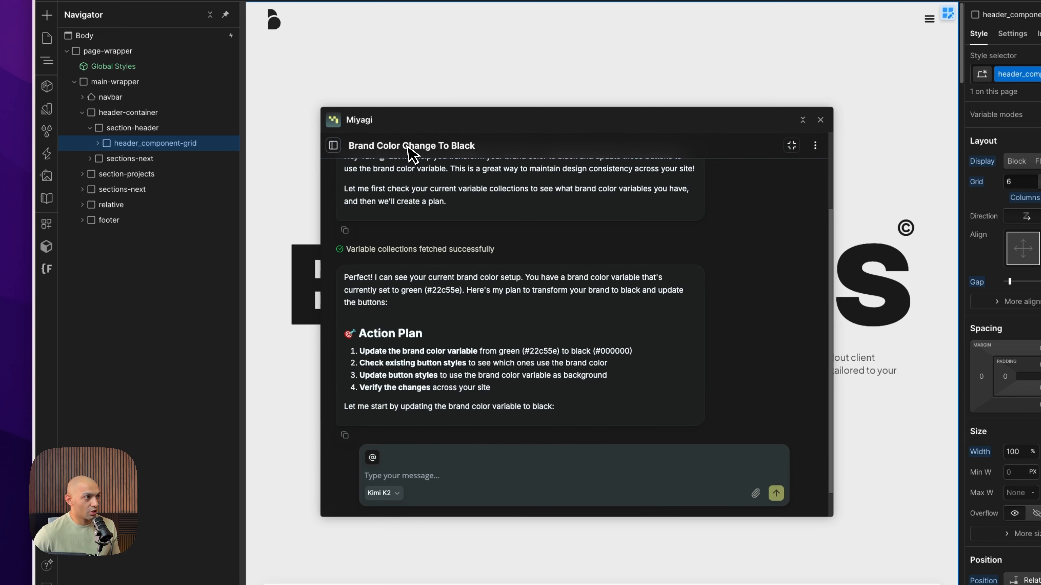
left_click(333, 145)
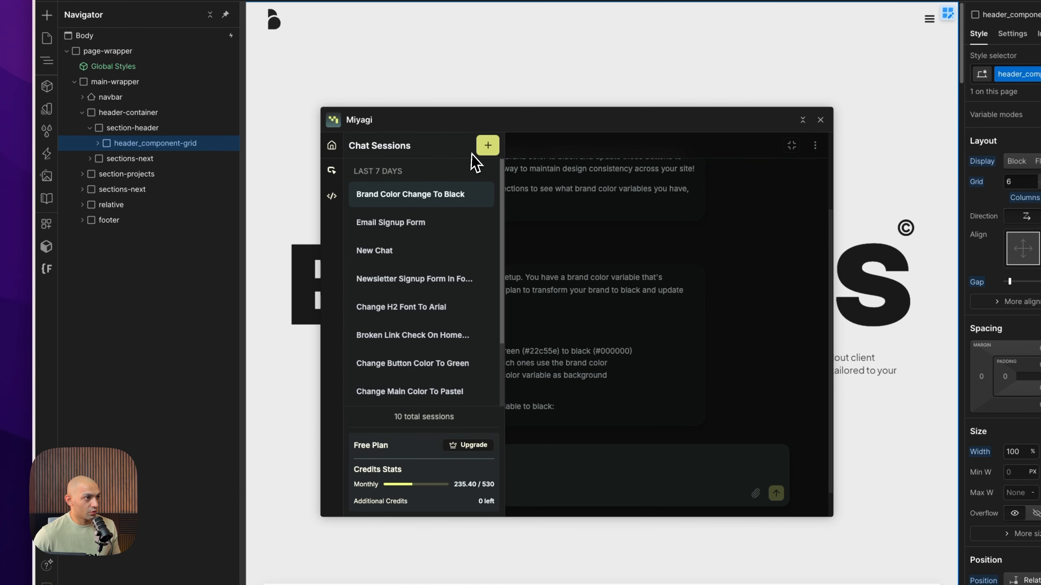
left_click(488, 146)
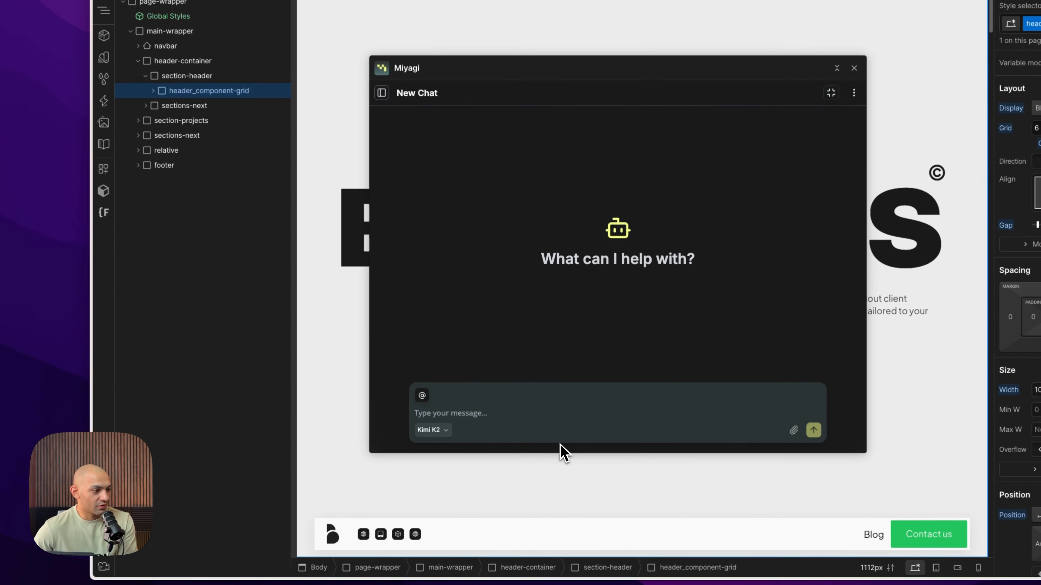
Review the AI models available for the chat and their credit costs, keeping Kimi K2 selected
left_click(434, 430)
left_click(467, 334)
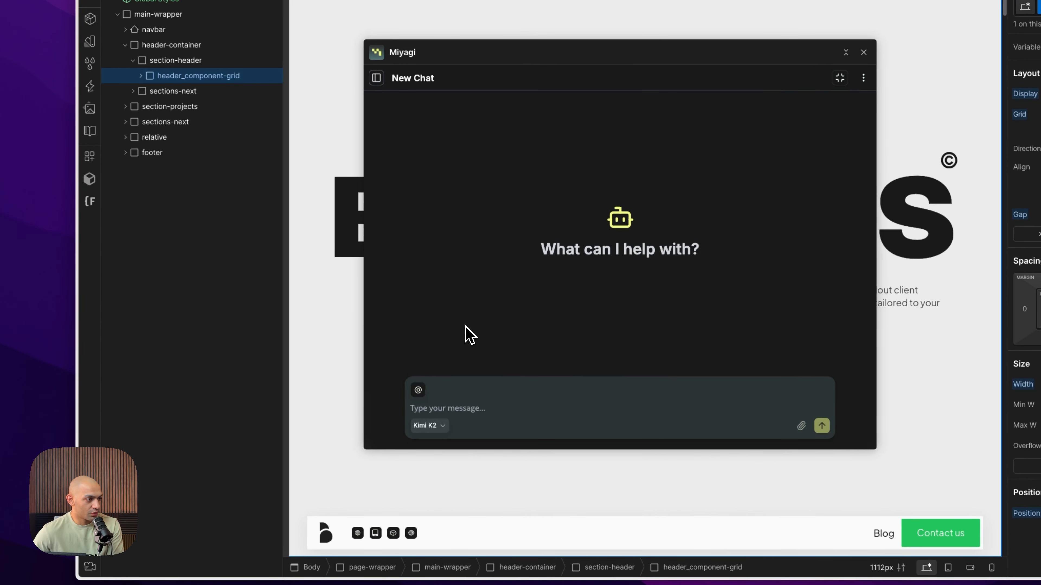
left_click(429, 429)
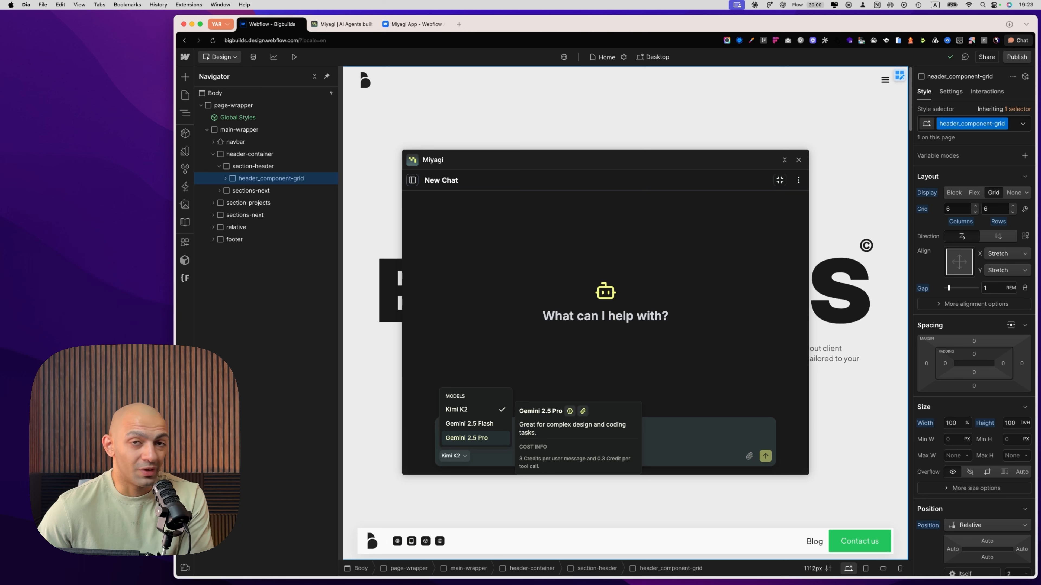
left_click(499, 444)
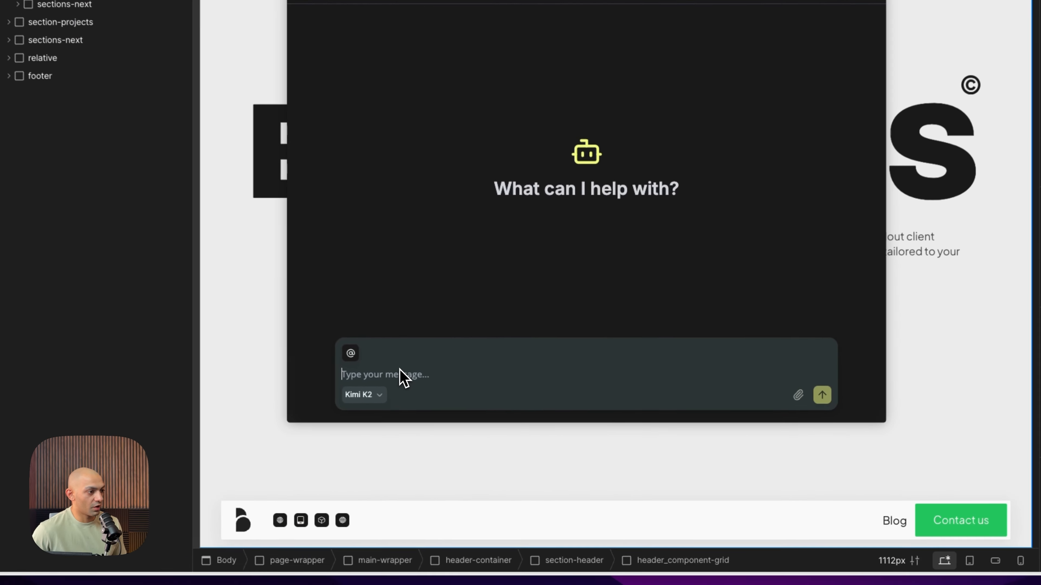
Enter the prompt "Change the main brand color to `#814DFA` and update all the buttons to match." with Kimi K2 as the model
type("Change the main brand color to `#814DFA` and update all the buttons to match.")
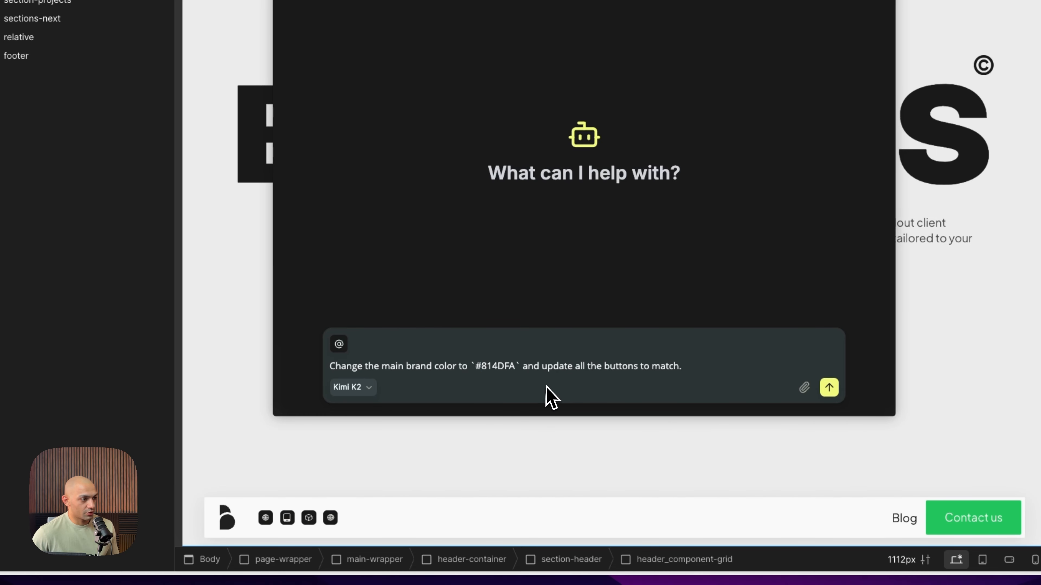
left_click(358, 392)
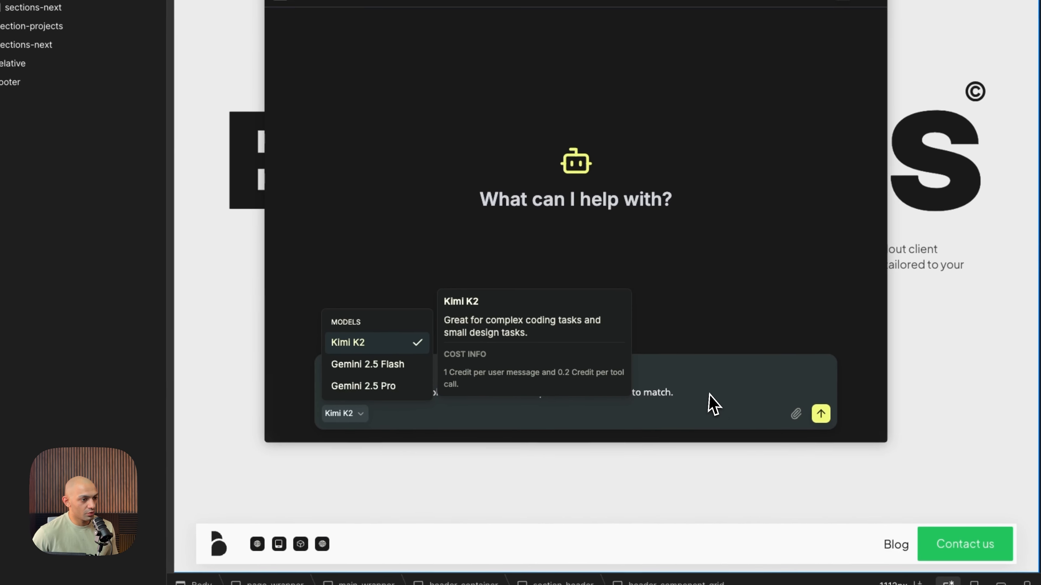
left_click(718, 370)
Review the context options that can be attached to the prompt, including Selected Element, Current Page and Pages
left_click(334, 382)
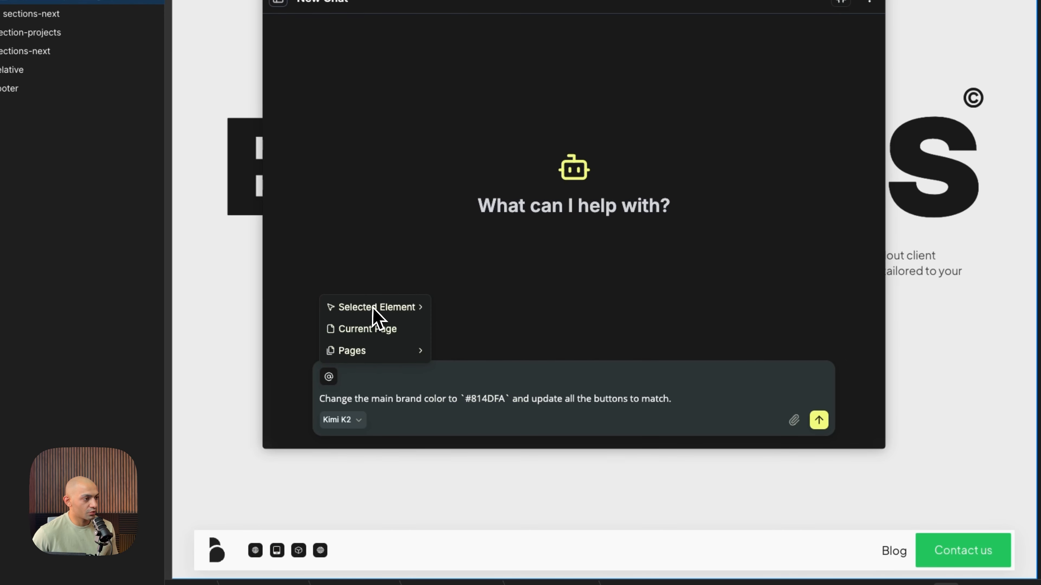
mouse_move(371, 314)
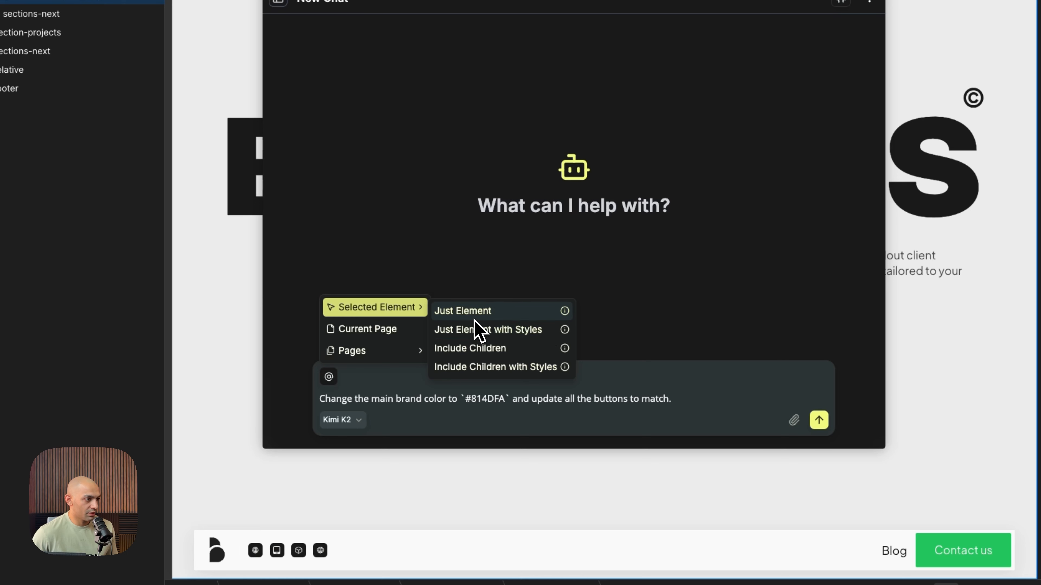
mouse_move(390, 353)
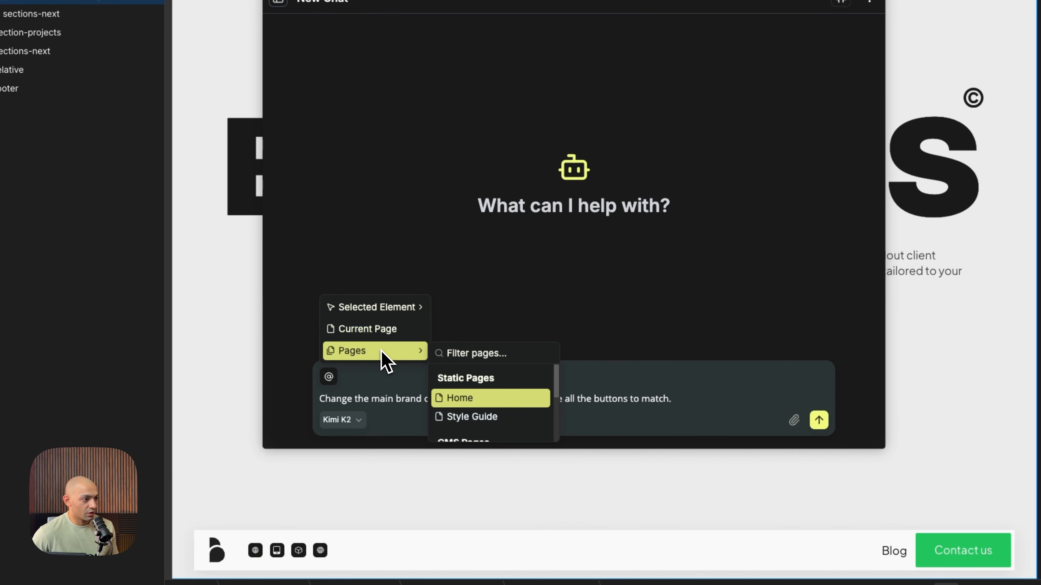
scroll(515, 415, "down", 3)
left_click(516, 283)
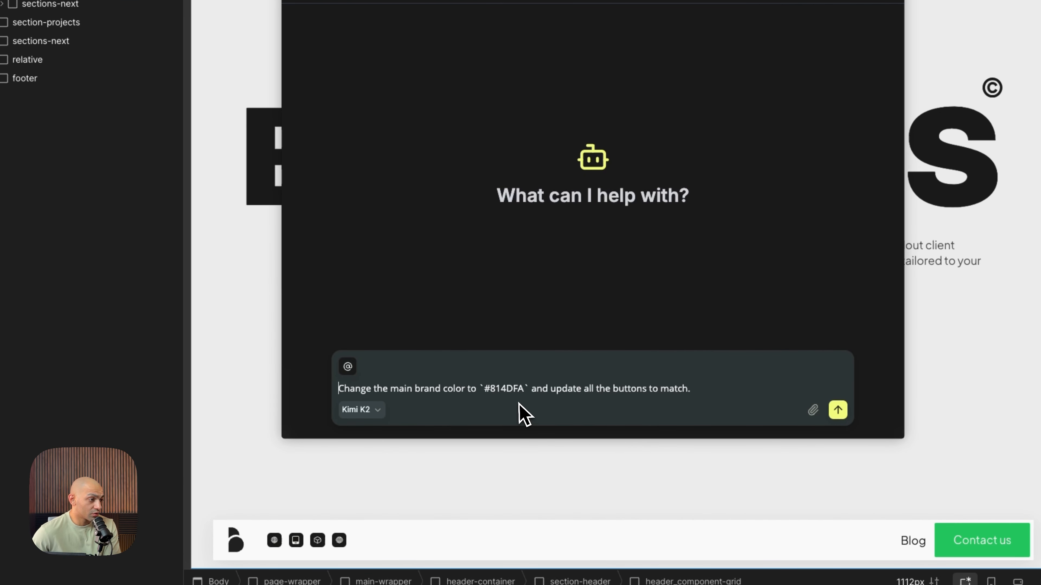
left_click(348, 366)
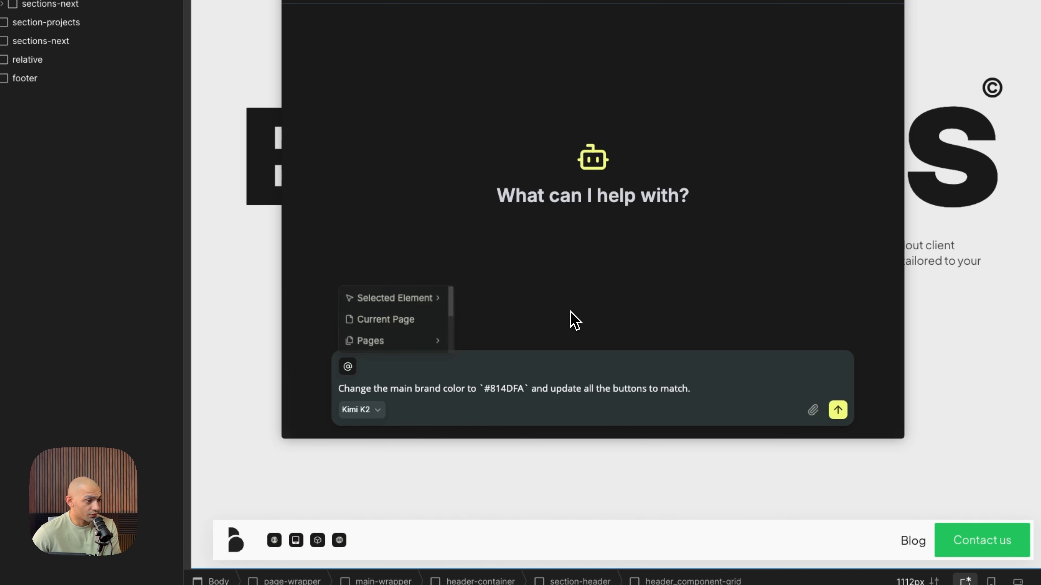
left_click(436, 391)
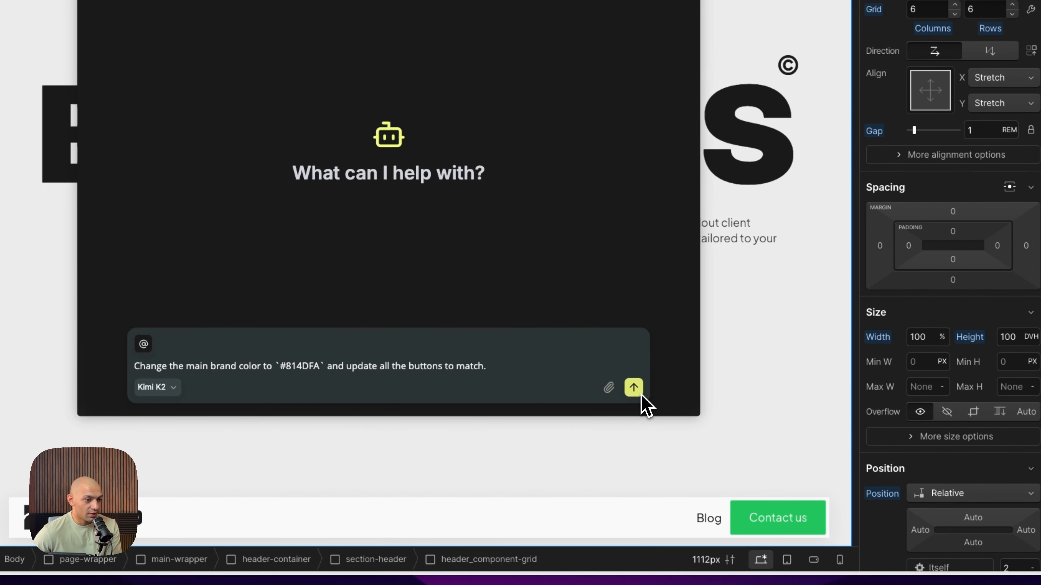
Send the brand color prompt to the agent and reply "execute" to its plan
left_click(837, 409)
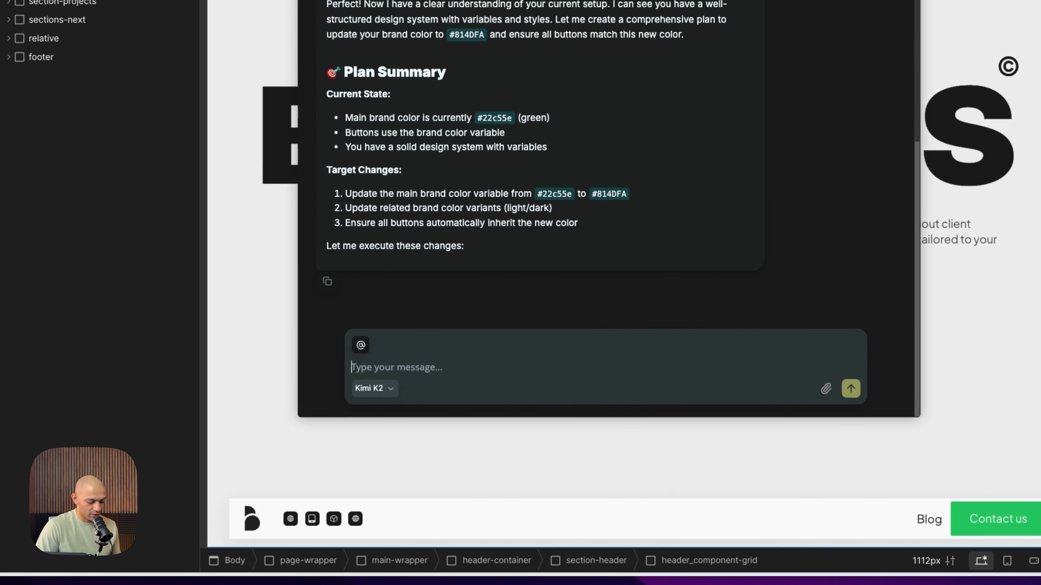
type("exec")
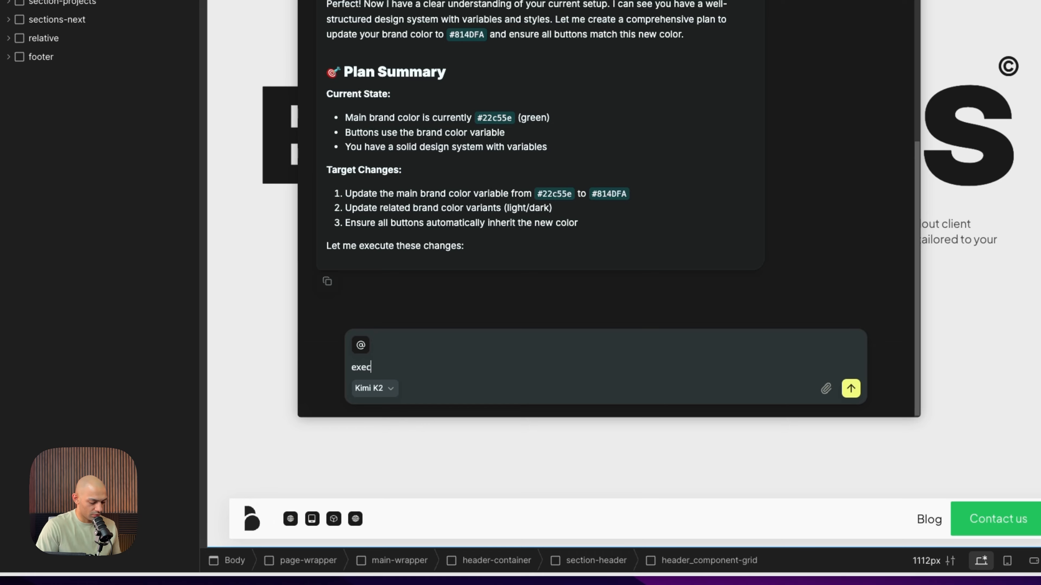
type("ute")
key("Return")
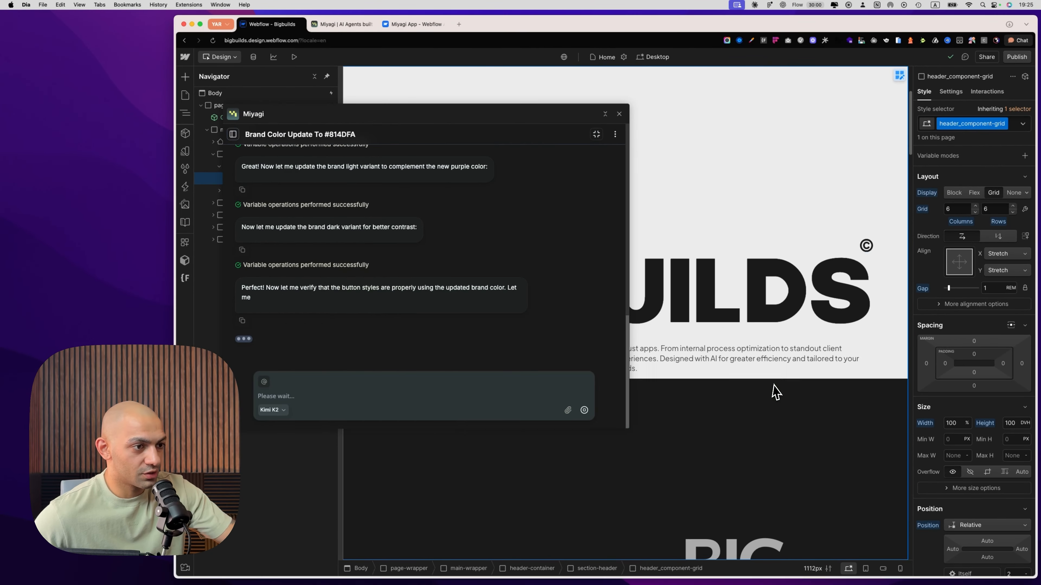
Examine the Contact us buttons throughout the home page down to the call-to-action above the footer, moving the Miyagi window aside
scroll(776, 393, "down", 10)
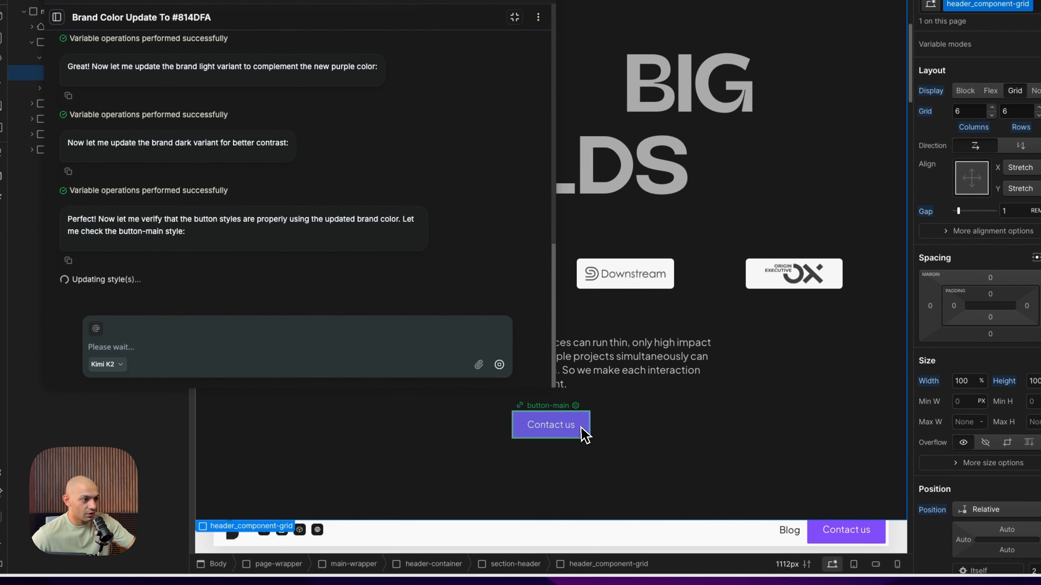
left_click(583, 433)
scroll(737, 443, "down", 10)
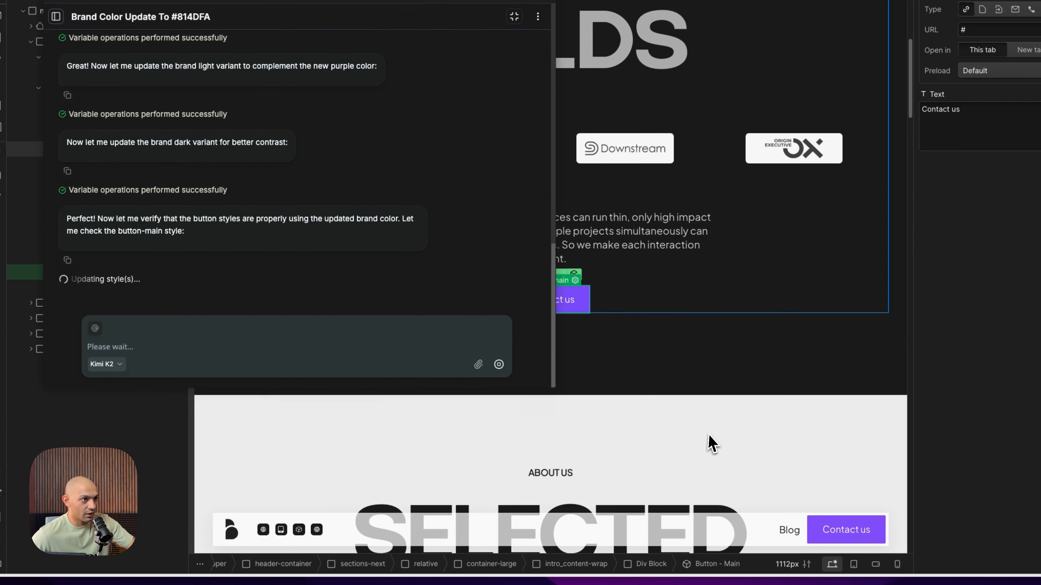
scroll(765, 444, "down", 15)
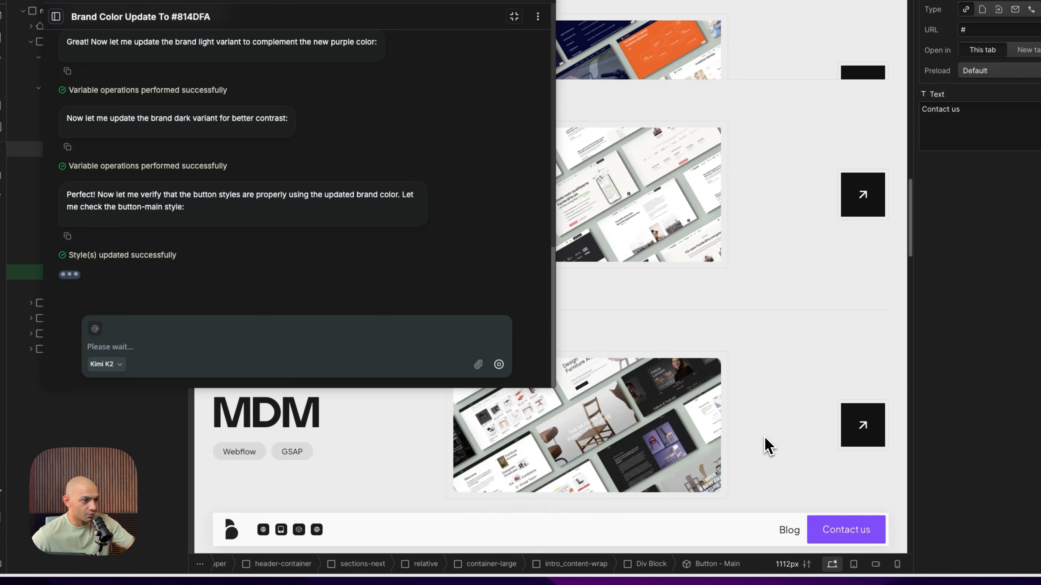
scroll(723, 466, "down", 15)
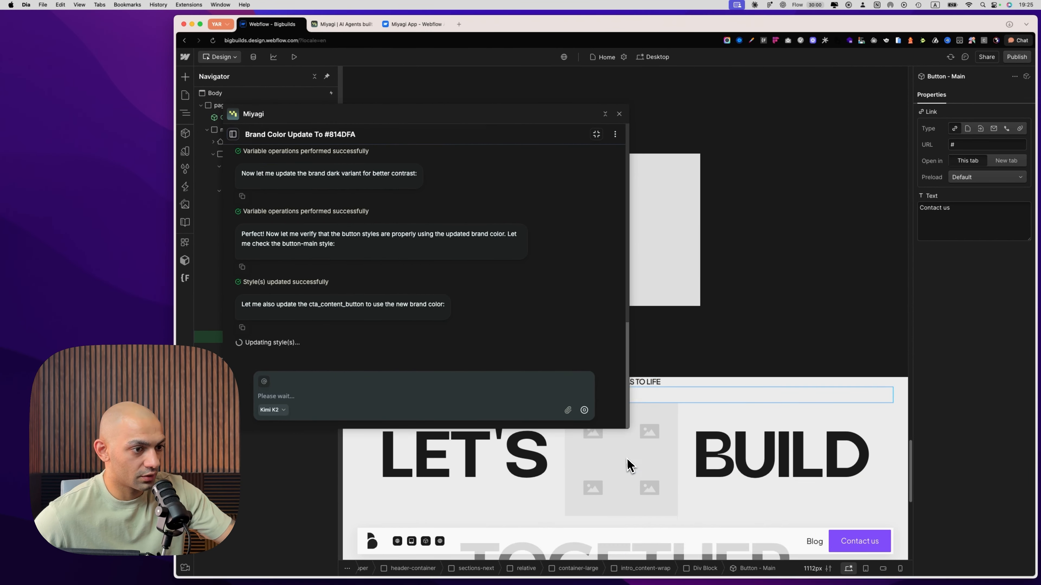
scroll(628, 459, "down", 3)
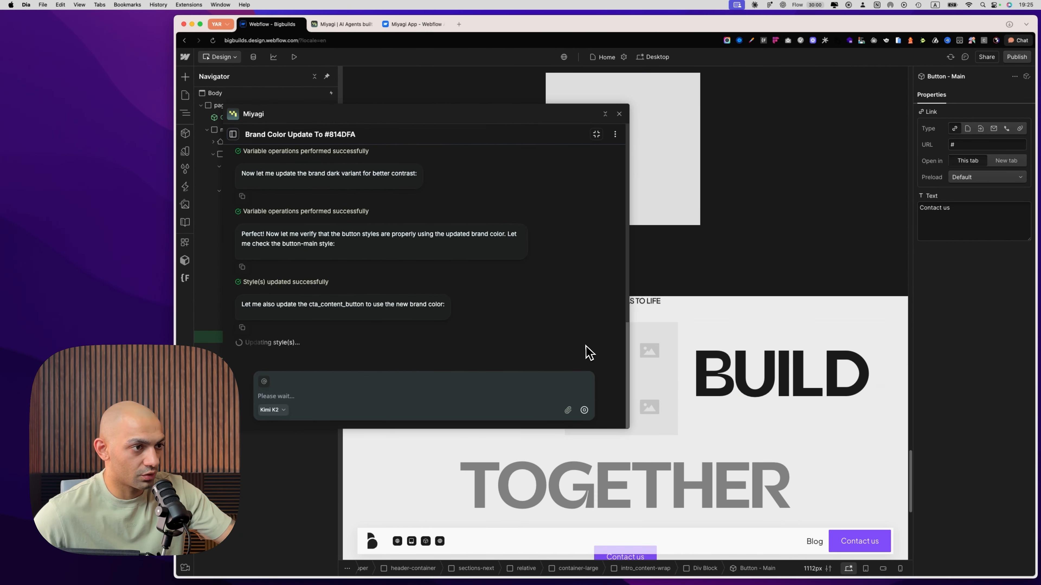
left_click_drag(506, 112, 459, 69)
scroll(487, 233, "down", 5)
left_click(625, 403)
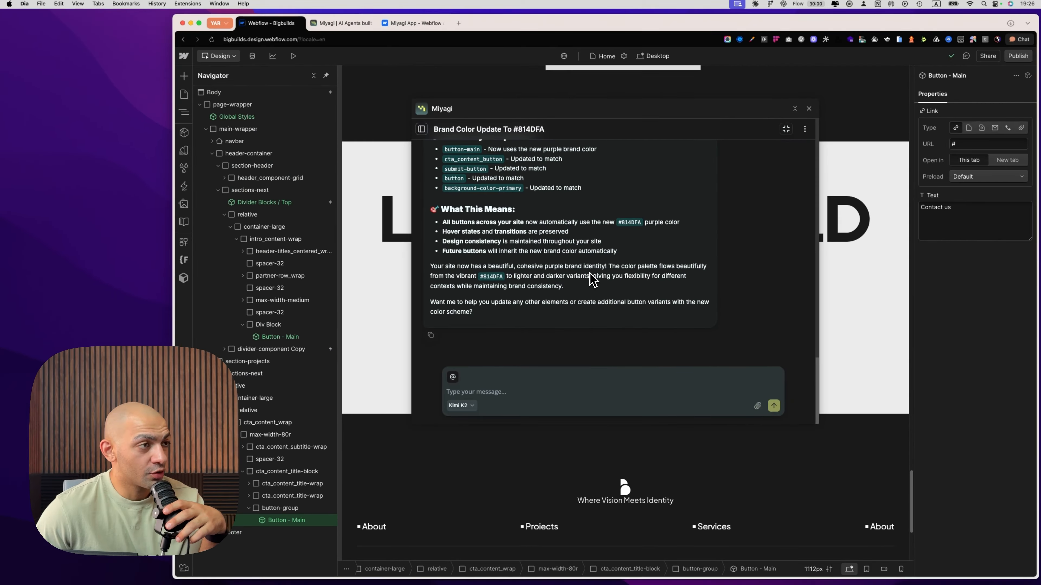
Read the agent's log of style updates and its closing summary of the brand color change
scroll(574, 311, "up", 5)
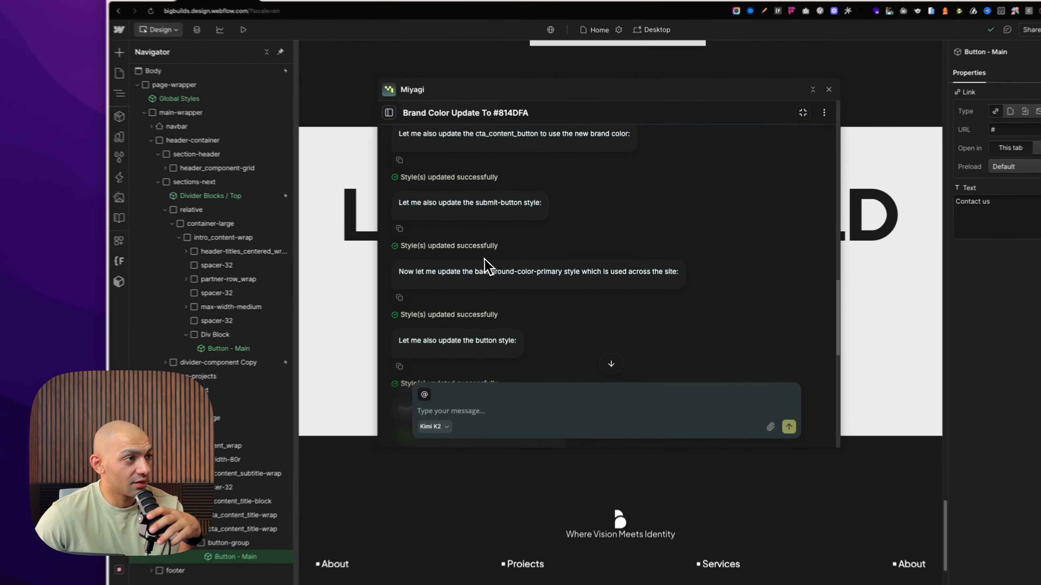
scroll(492, 254, "up", 2)
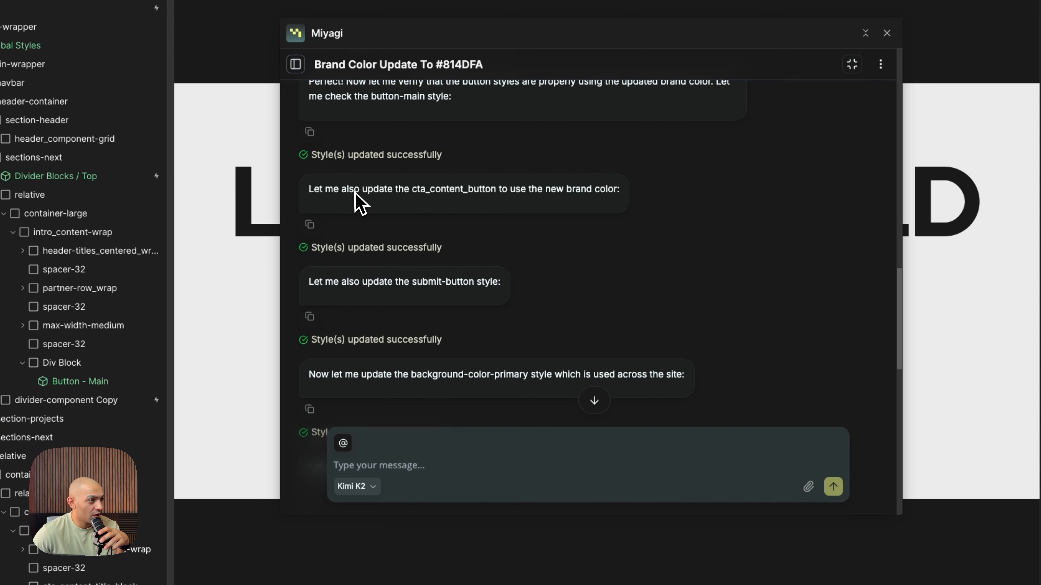
left_click_drag(355, 193, 449, 213)
left_click_drag(334, 287, 398, 373)
scroll(444, 374, "down", 2)
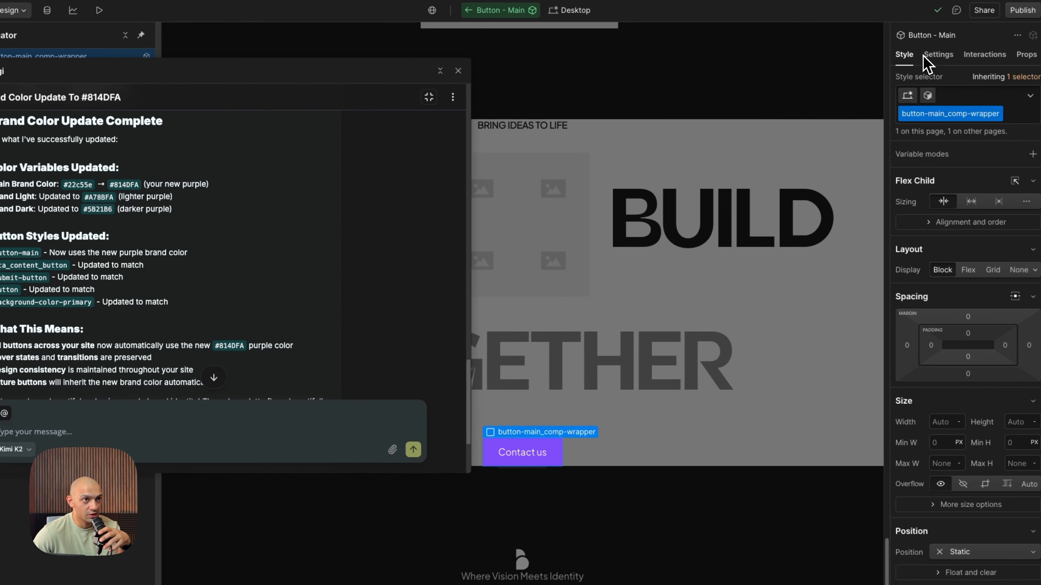
Inspect the button-main element inside the Button - Main component and the variable linked to its background color
scroll(974, 405, "down", 10)
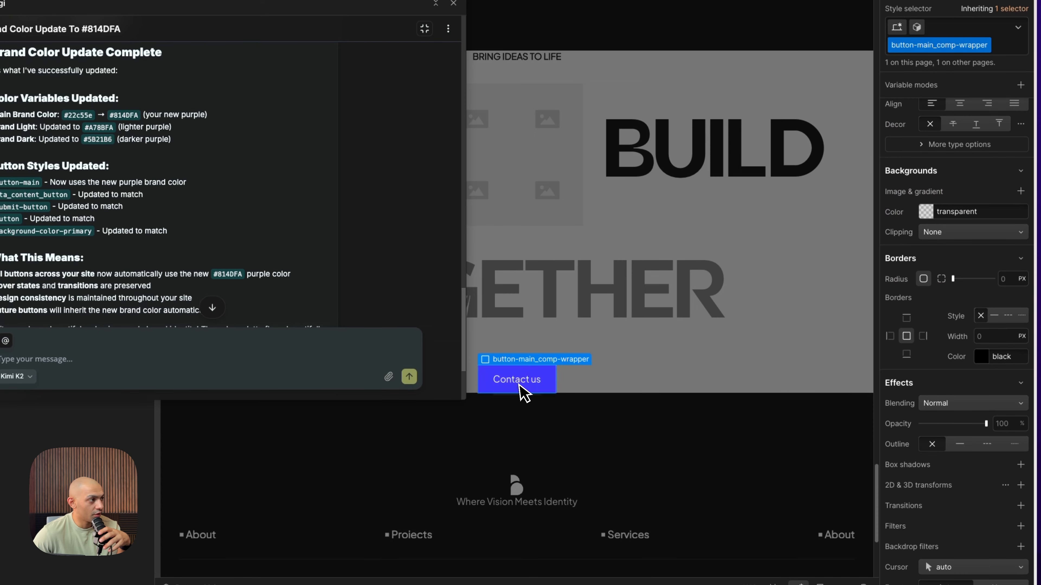
left_click(506, 455)
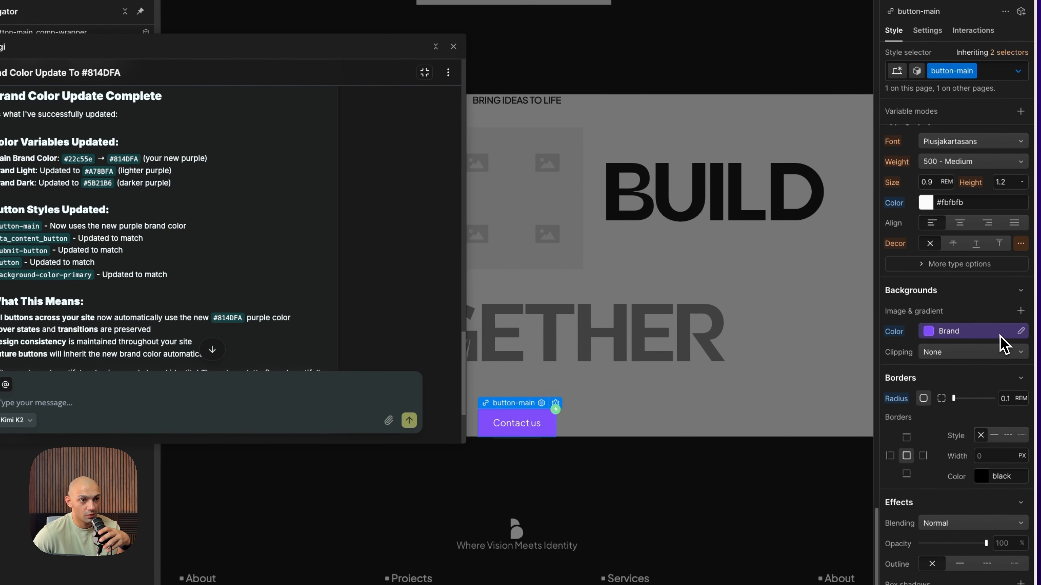
left_click(1020, 331)
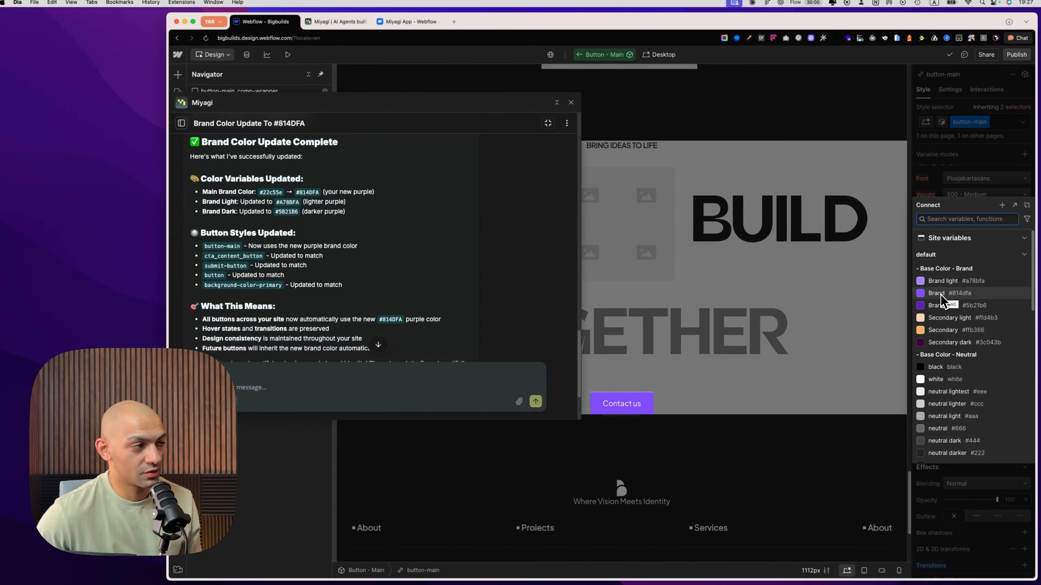
Close the variable list and review the updated color variables and button styles in the agent's summary
left_click(712, 267)
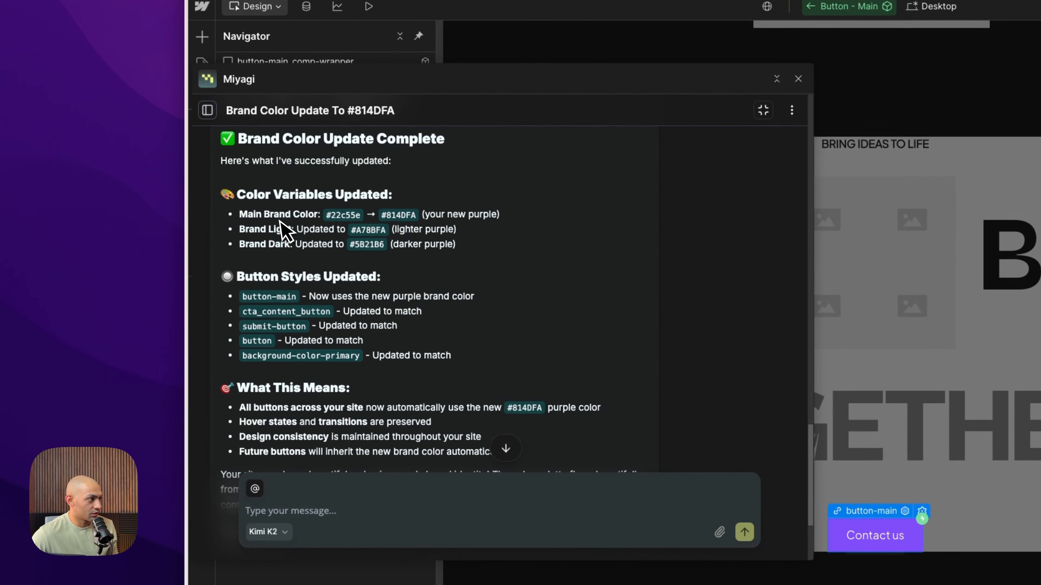
left_click_drag(215, 193, 223, 199)
left_click_drag(283, 245, 286, 246)
left_click(287, 247)
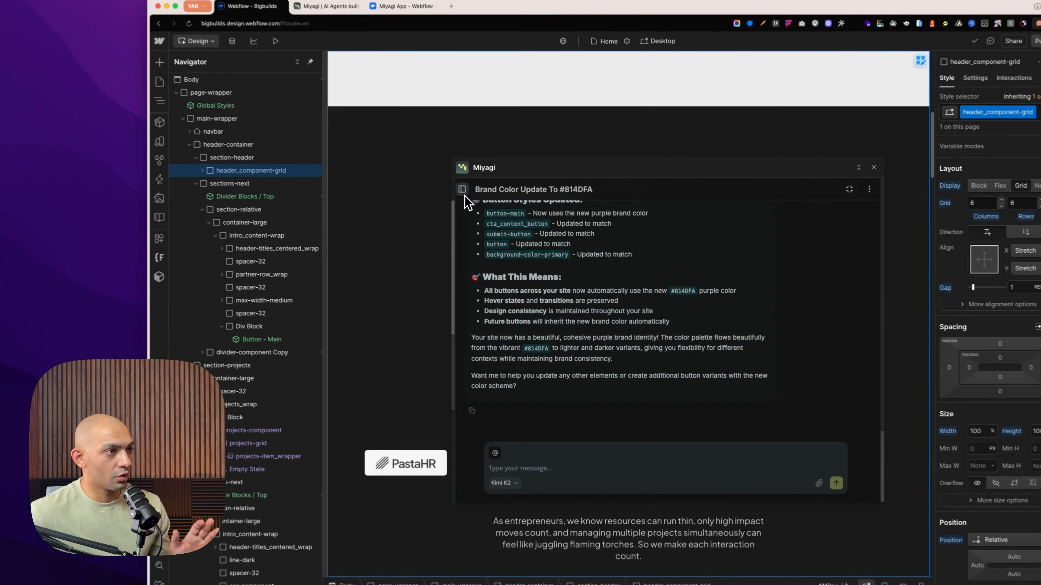
Start a new Miyagi chat session and move its window off the call-to-action section above the footer
left_click(470, 198)
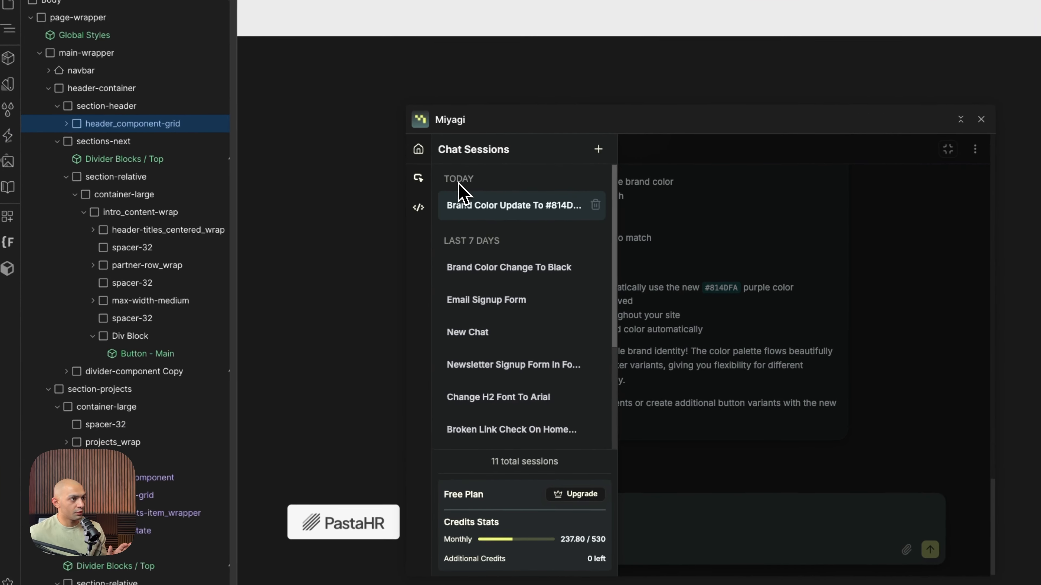
left_click(593, 193)
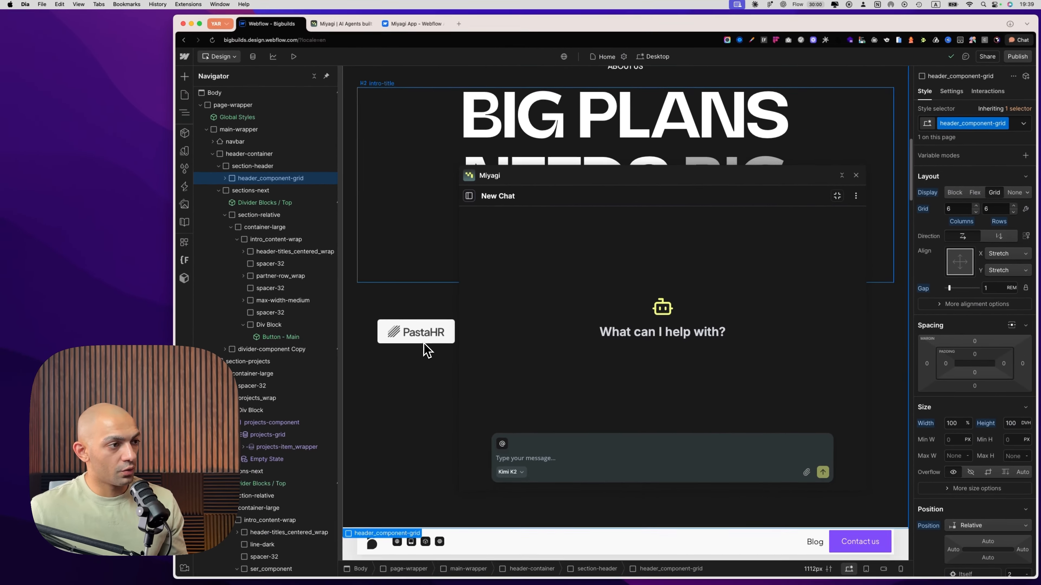
scroll(425, 348, "down", 10)
scroll(425, 349, "down", 15)
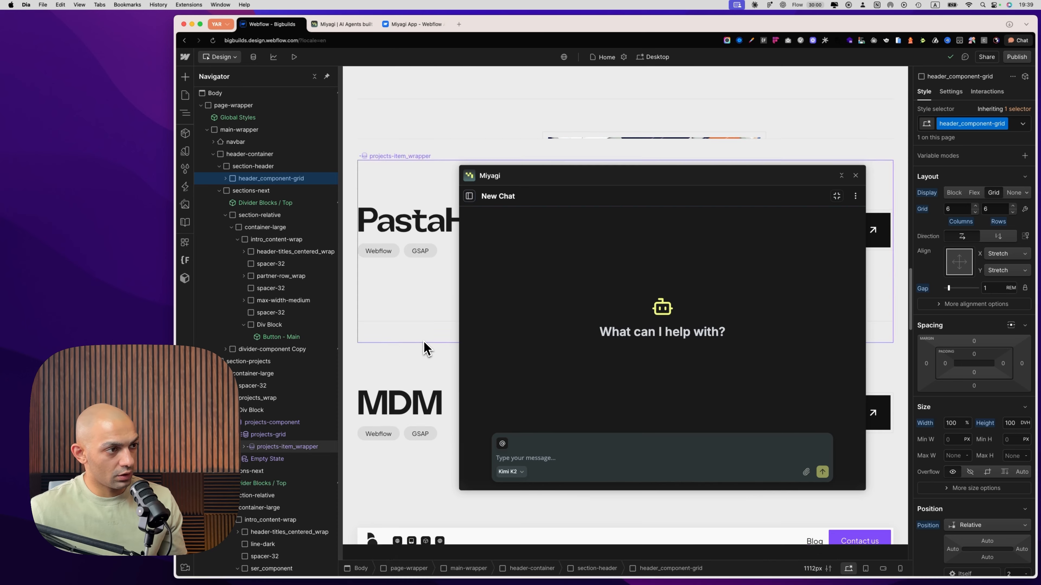
scroll(425, 340, "down", 15)
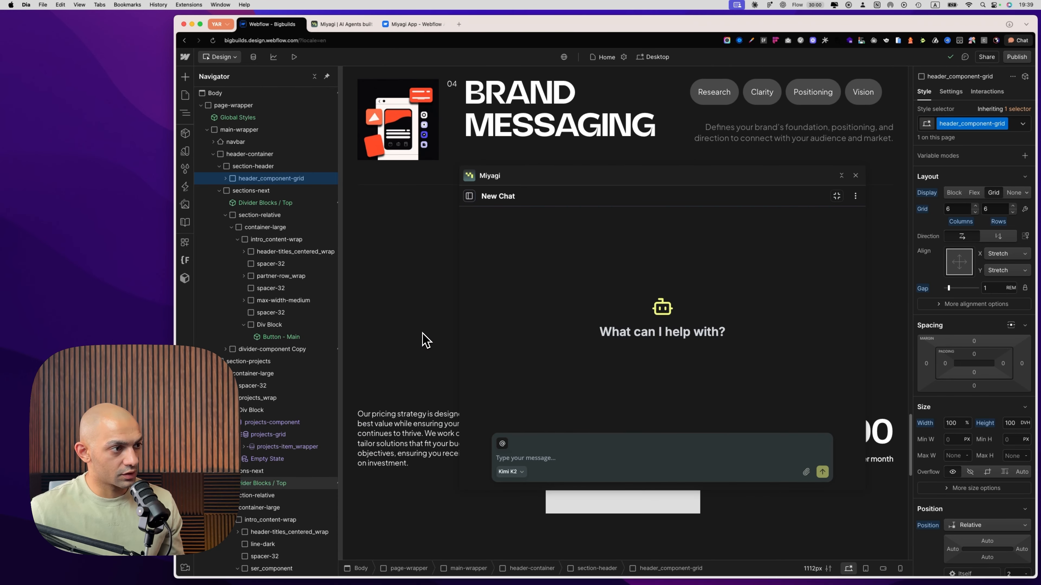
scroll(425, 340, "down", 5)
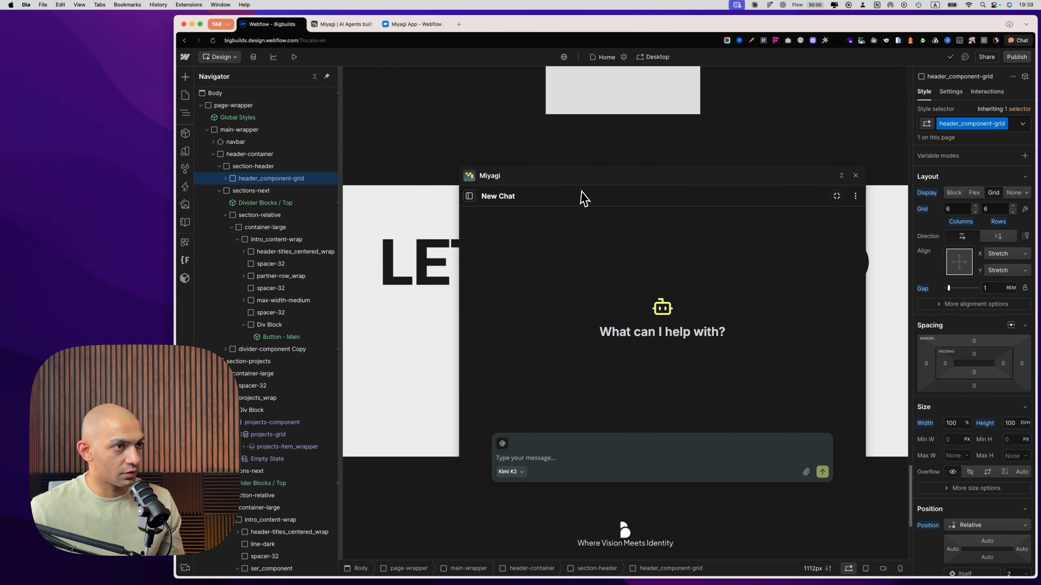
left_click_drag(581, 197, 320, 118)
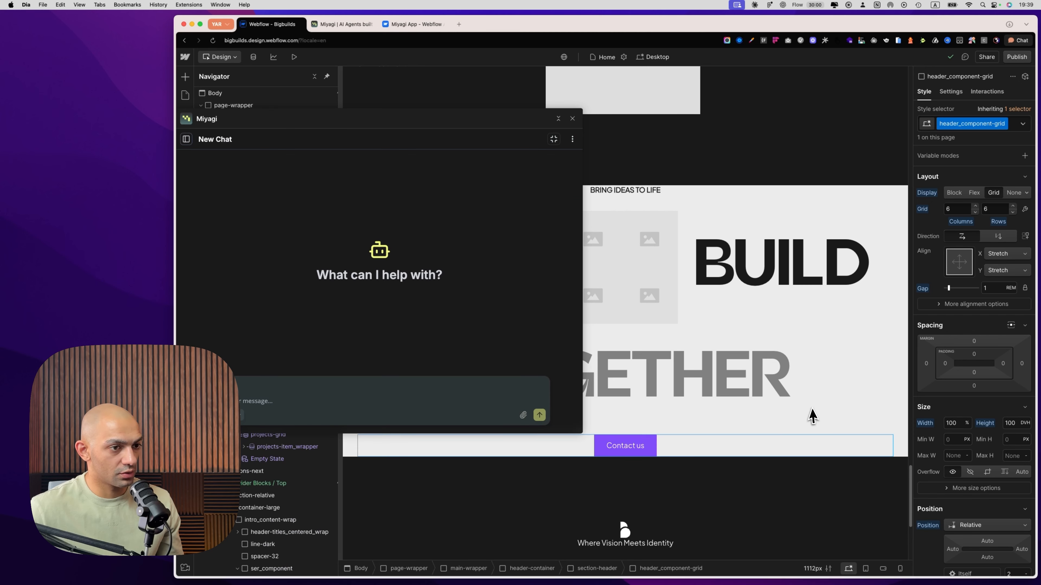
Examine the call-to-action section's spacing on desktop and in the mobile view, and return to the desktop view
left_click(871, 423)
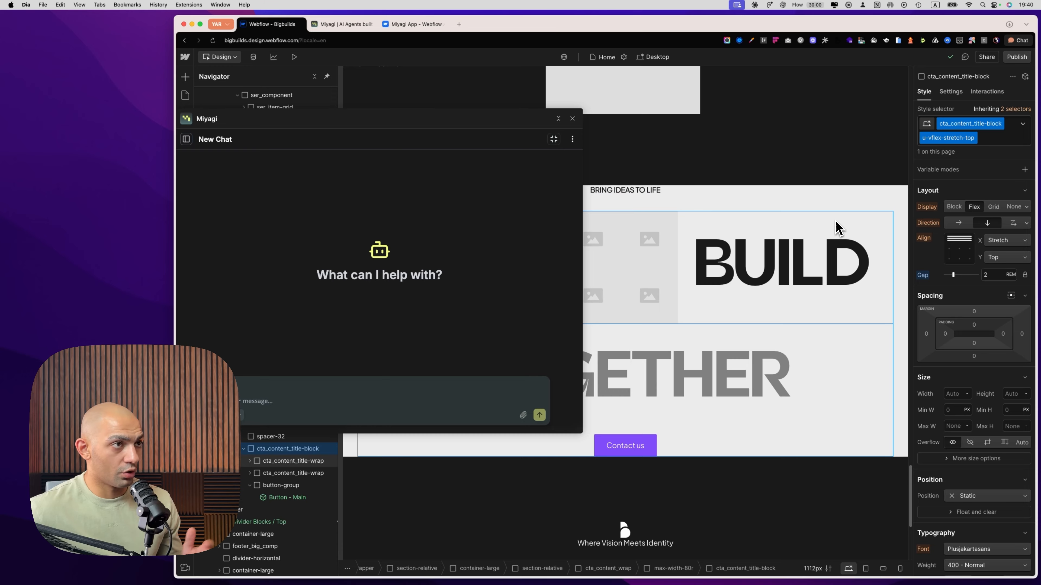
left_click(652, 57)
left_click(659, 110)
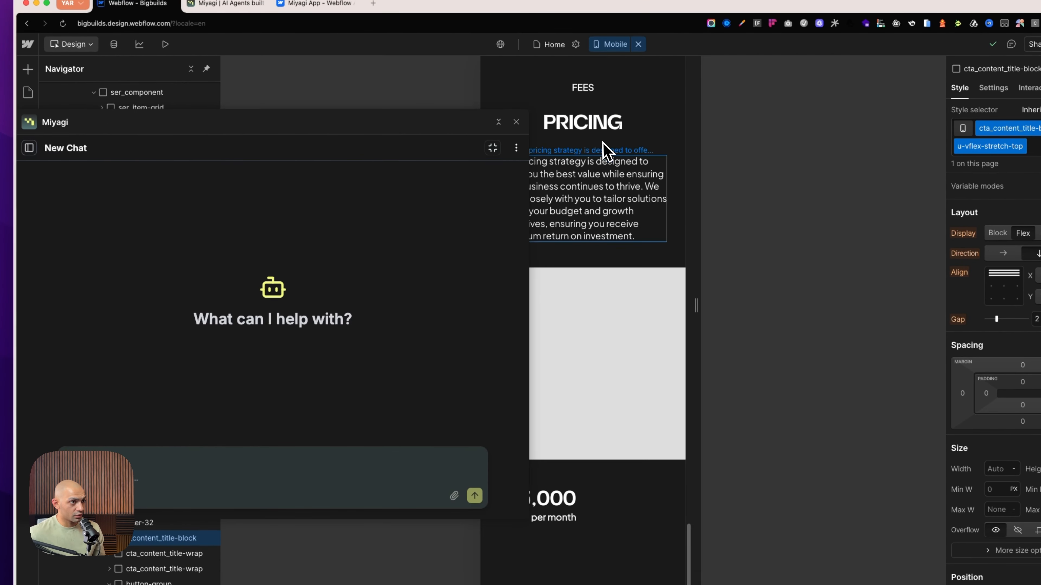
scroll(652, 464, "down", 5)
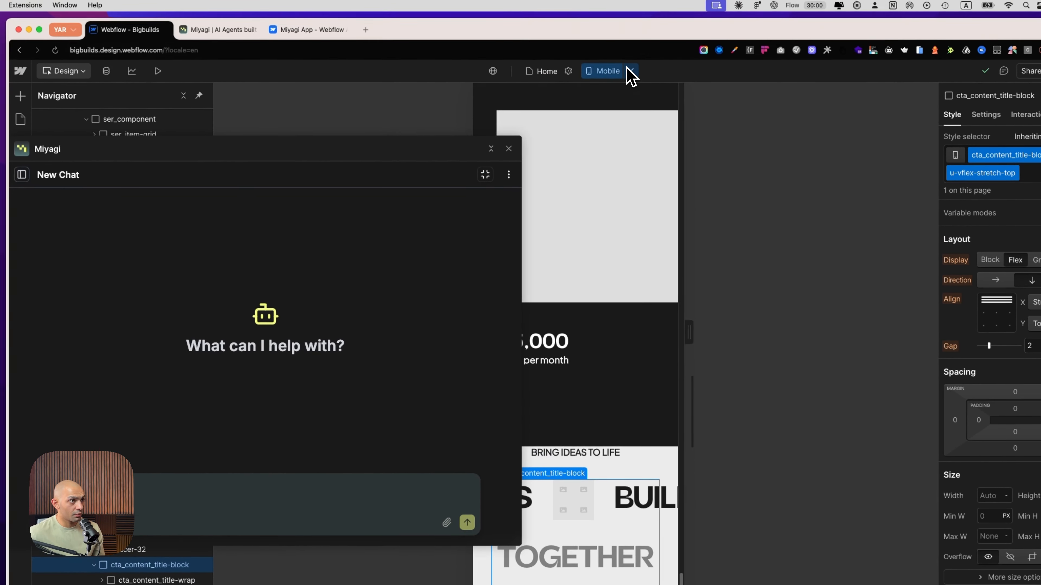
left_click(631, 71)
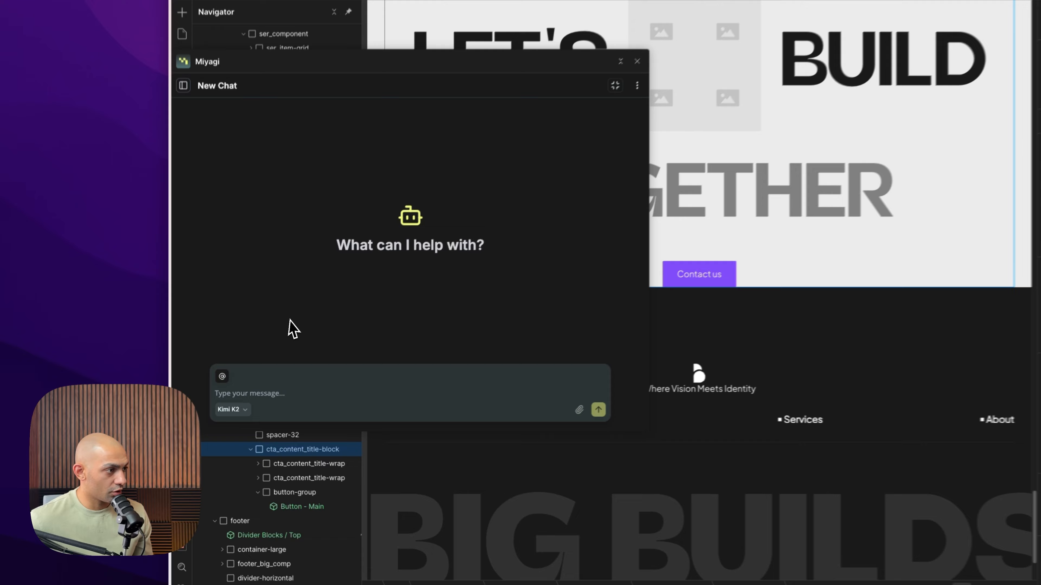
Draft a request to increase the cramped CTA section's padding to "the best value for our site's sizings and a responsive value on mobile", using Gemini 2.5 Flash
left_click(274, 400)
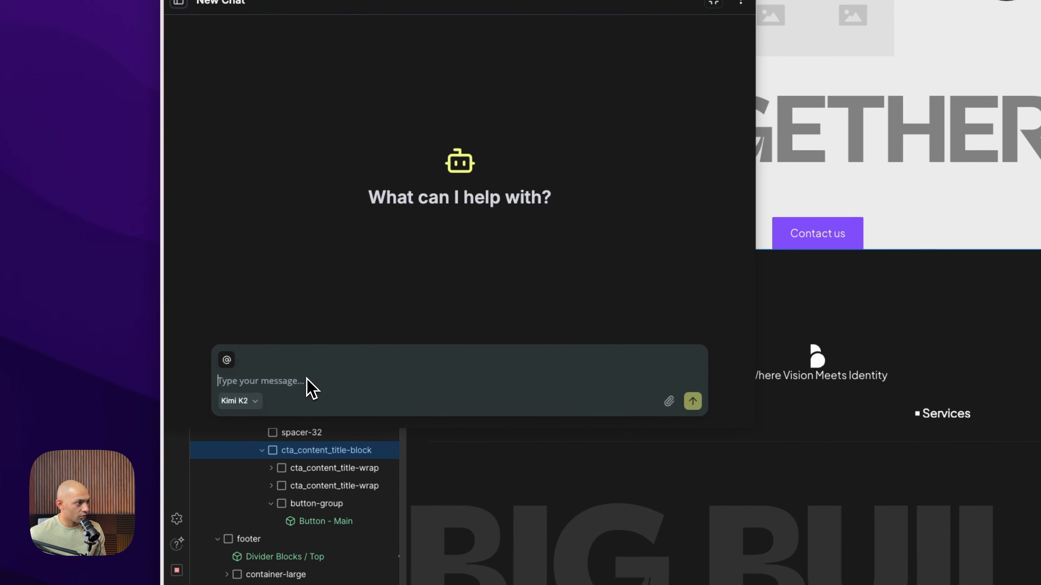
type("The client says the spacing in the CTA section looks cramped on both desktop and mobile. Can you increase the section padding to 60px and a responsive value on mobile")
left_click(571, 393)
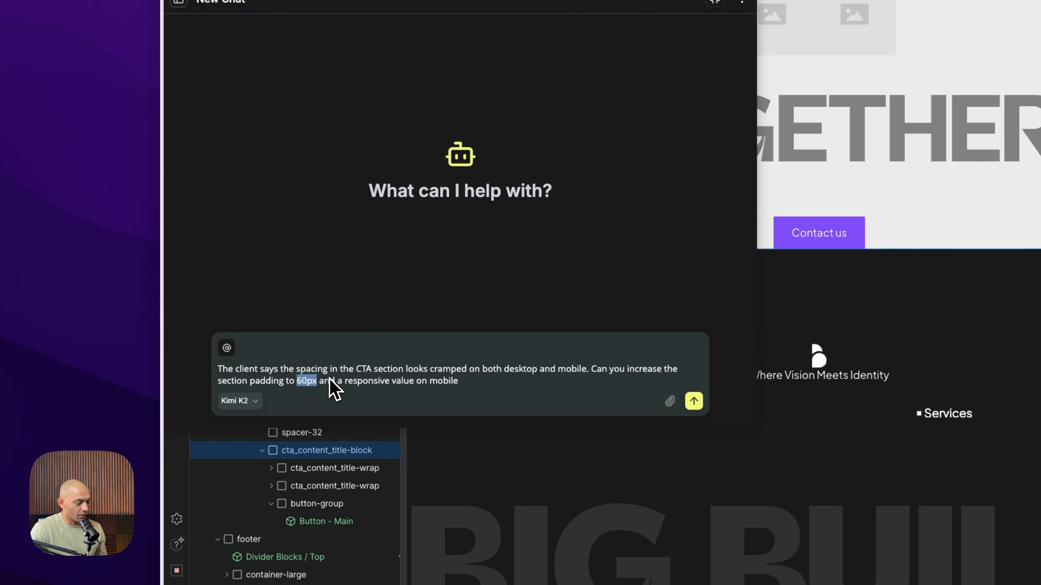
type("the b")
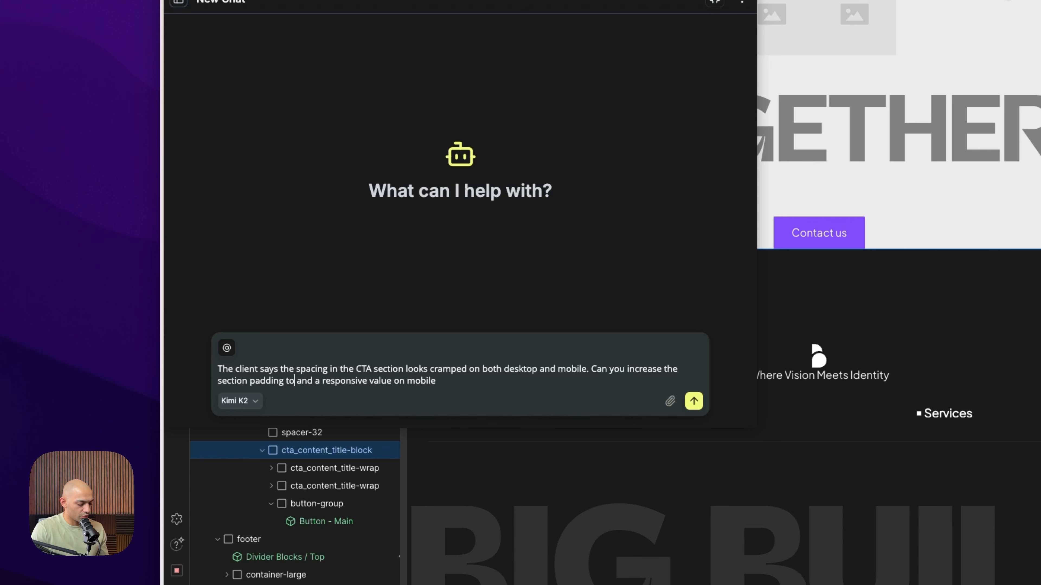
type("est value for ")
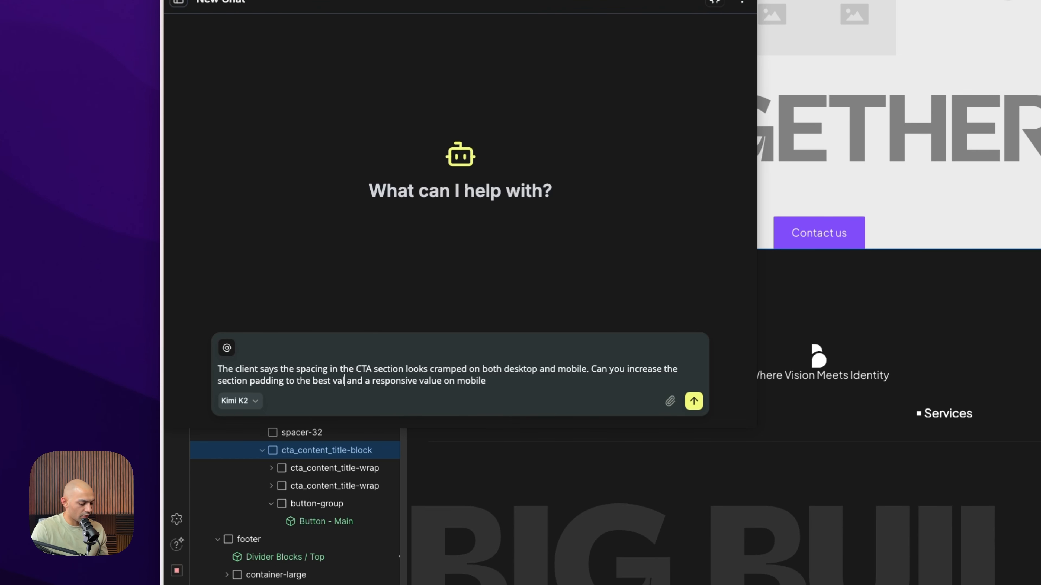
type("our site ")
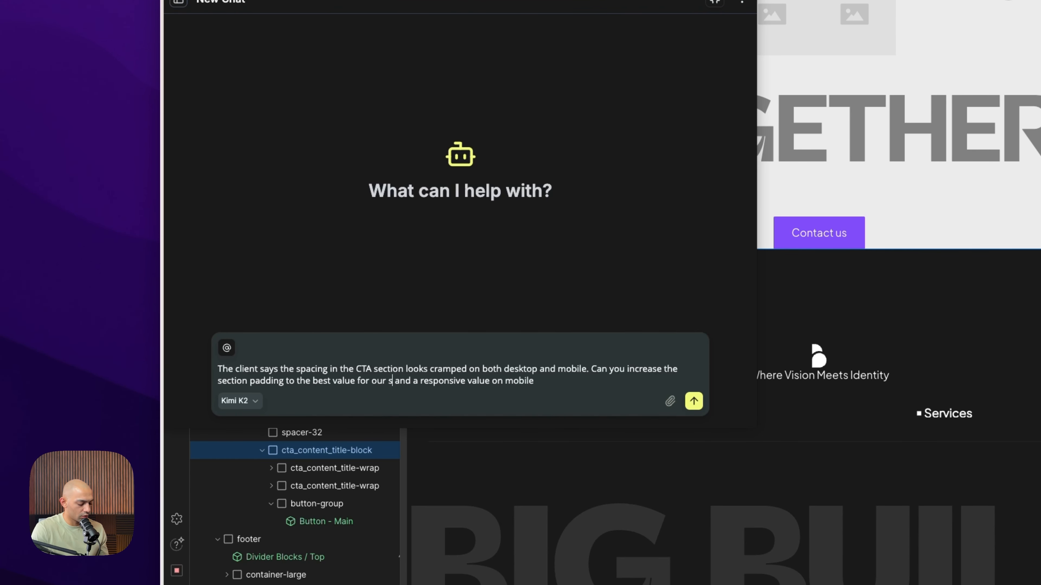
type("'s sizings")
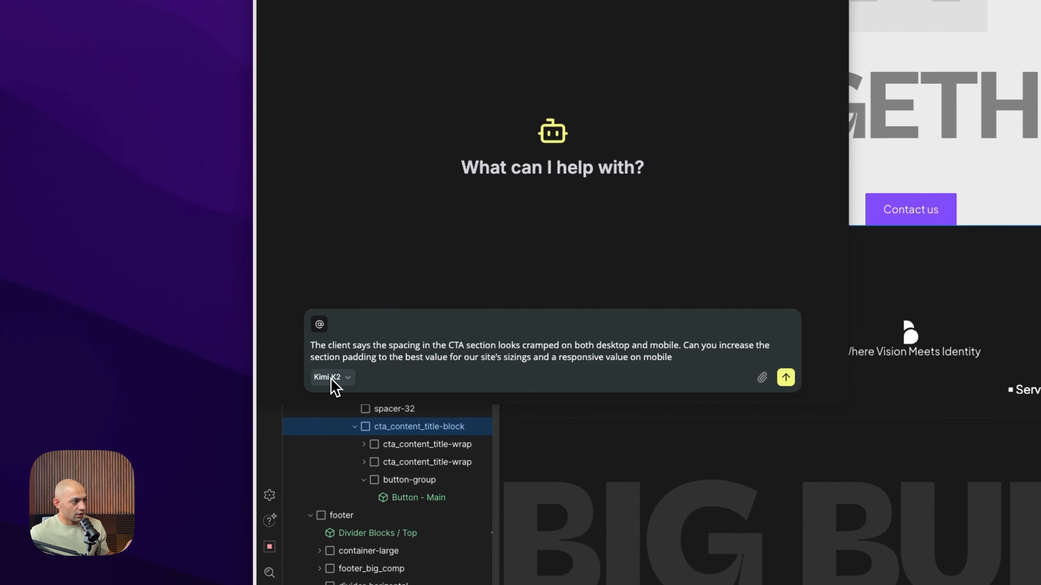
left_click(228, 415)
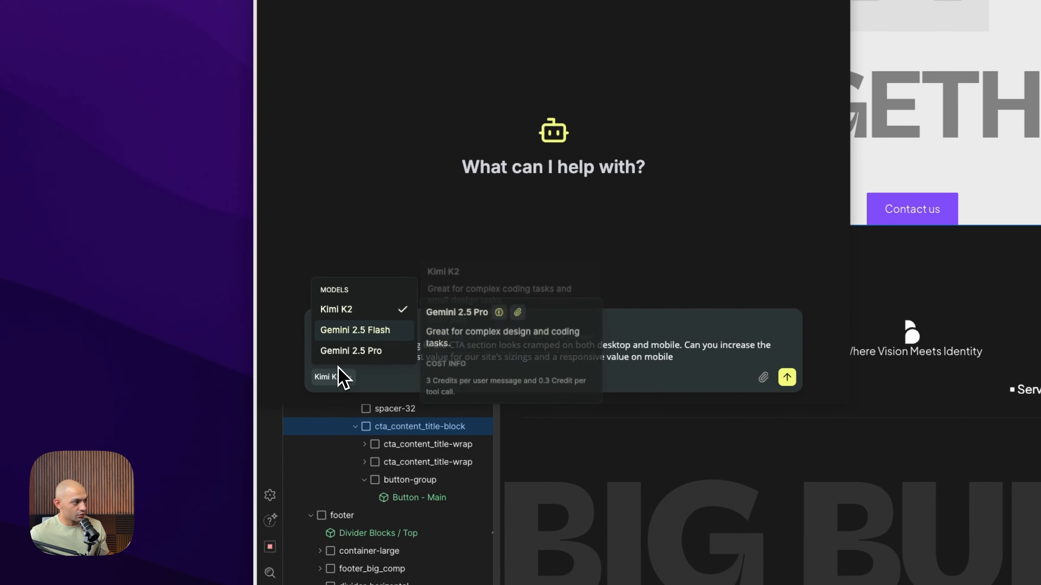
left_click(352, 330)
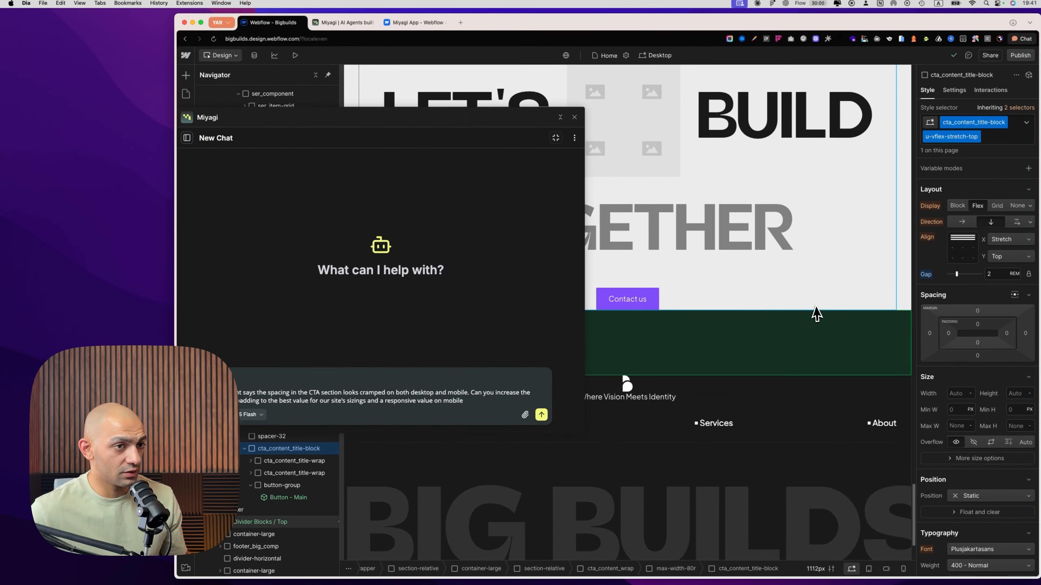
Select the outer section-relative element around the CTA content and attach it to the prompt as context, including children with styles
left_click(890, 297)
left_click(906, 296)
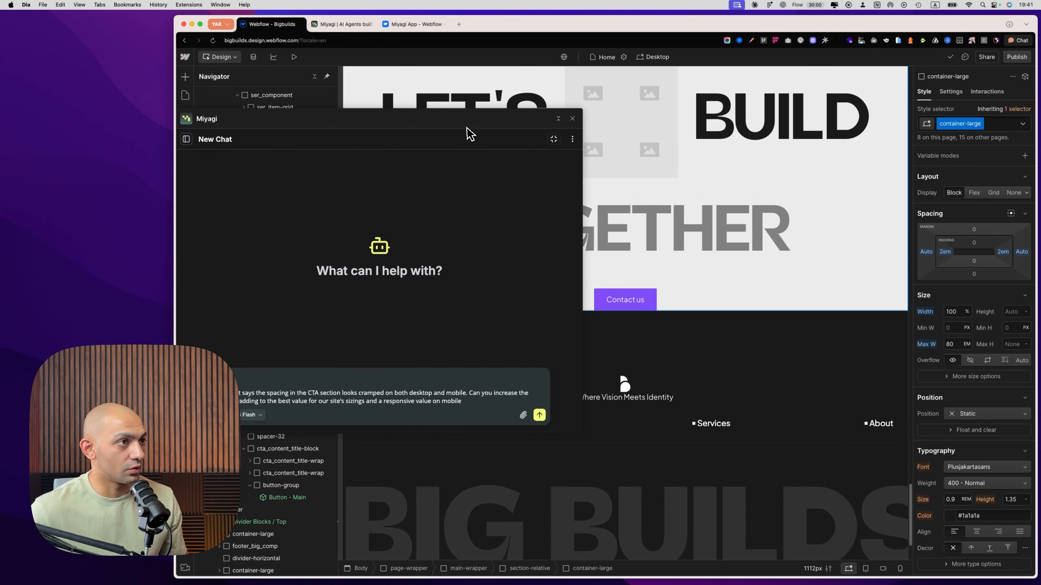
left_click_drag(422, 121, 680, 156)
left_click(271, 365)
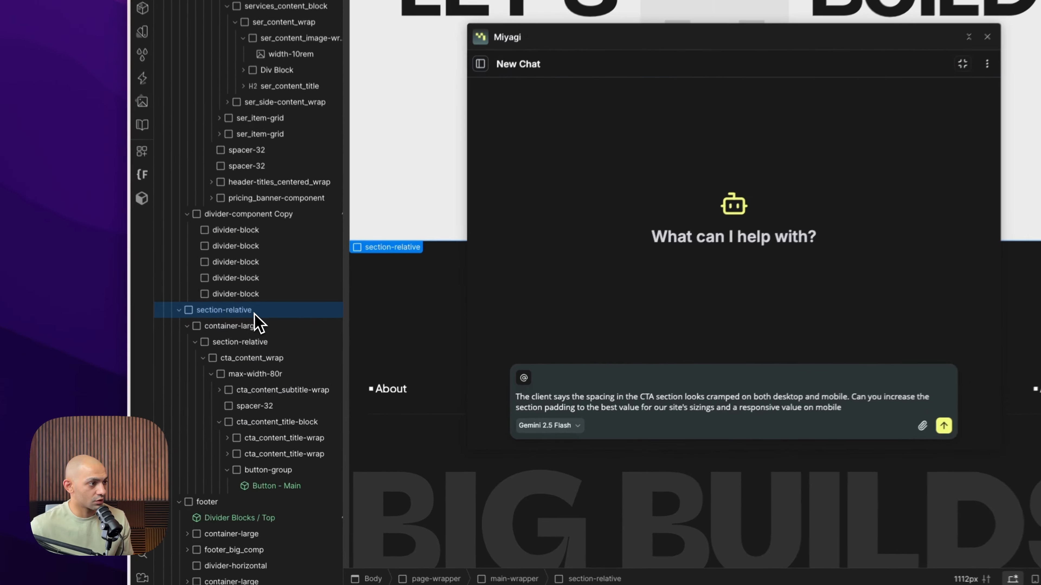
left_click(524, 377)
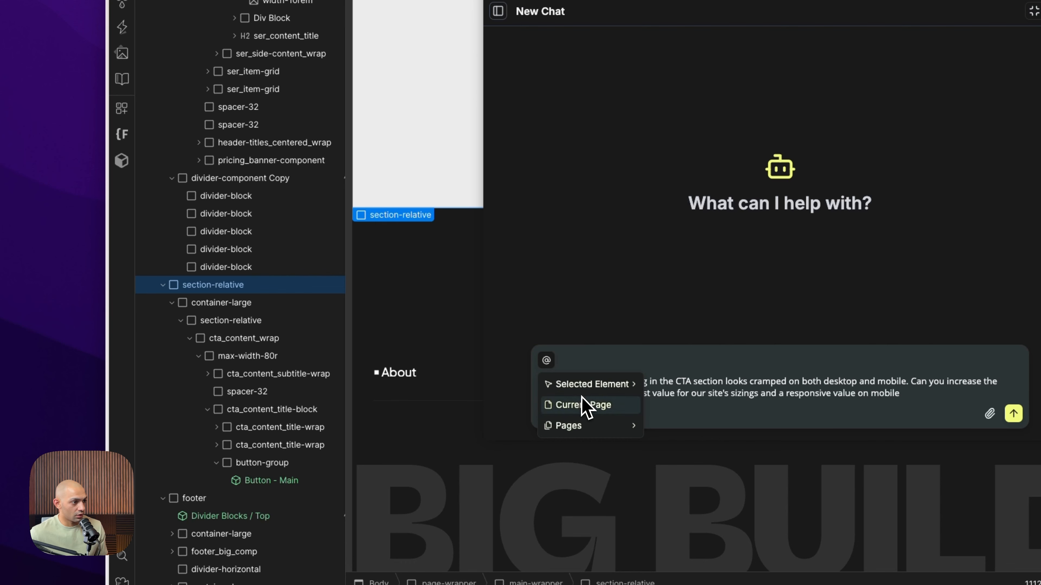
mouse_move(585, 387)
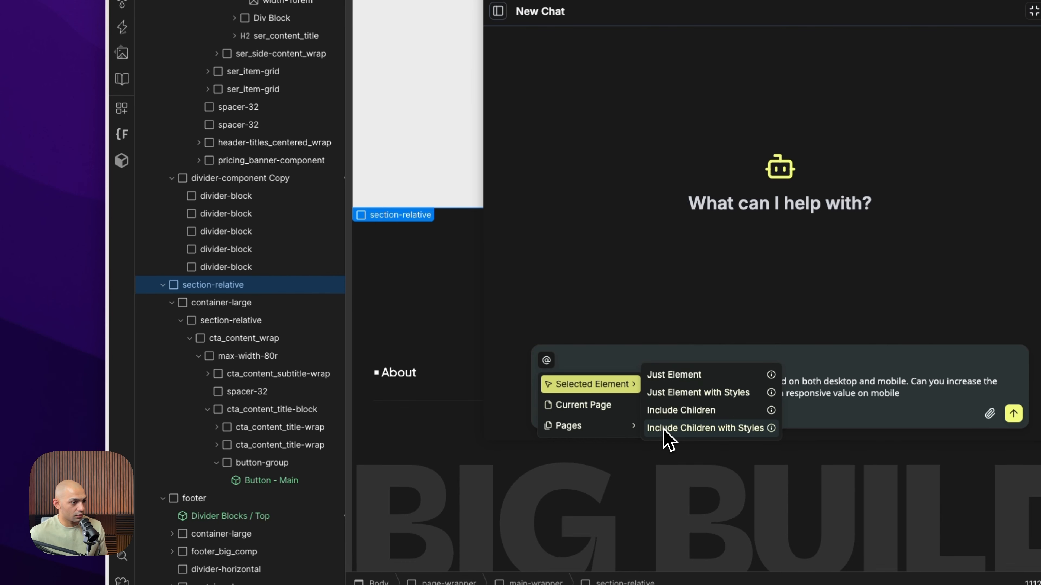
left_click(697, 429)
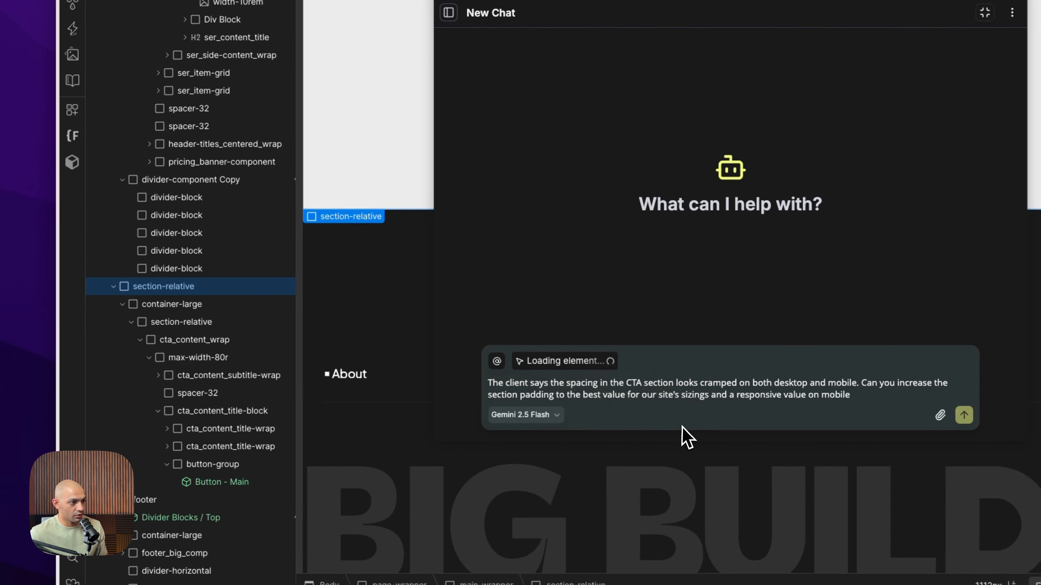
left_click(546, 360)
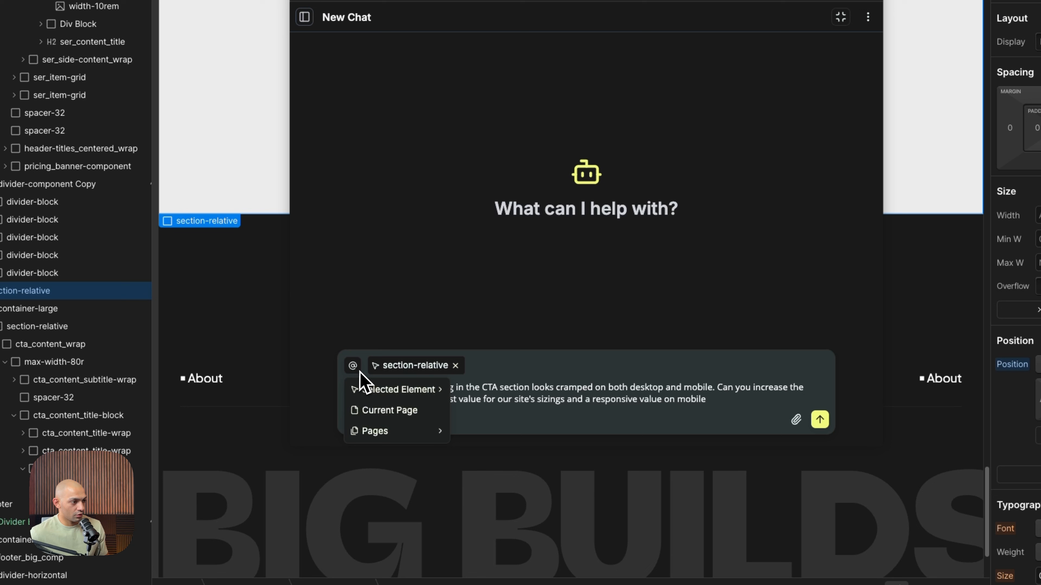
mouse_move(393, 432)
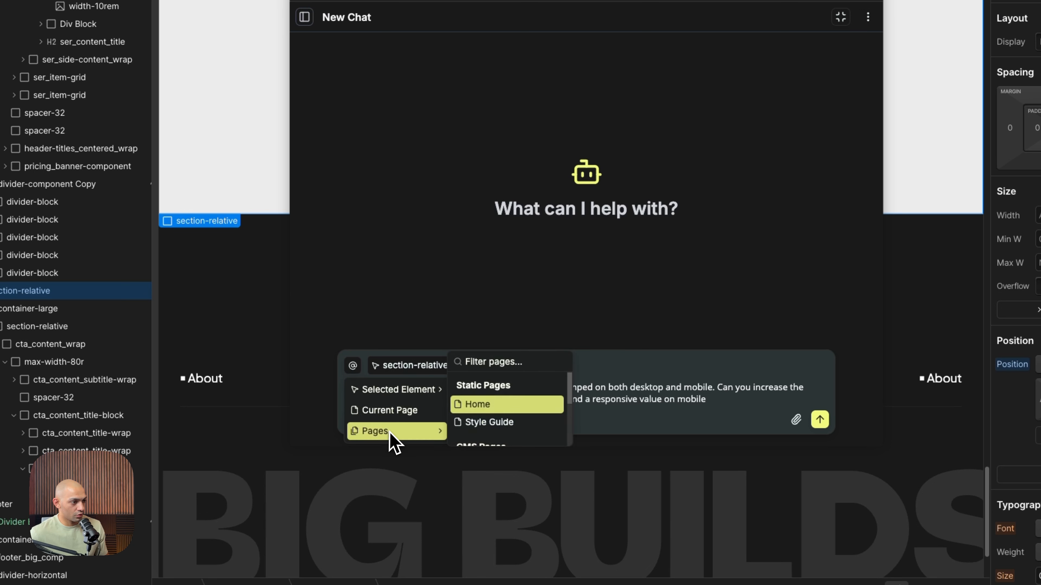
left_click(473, 408)
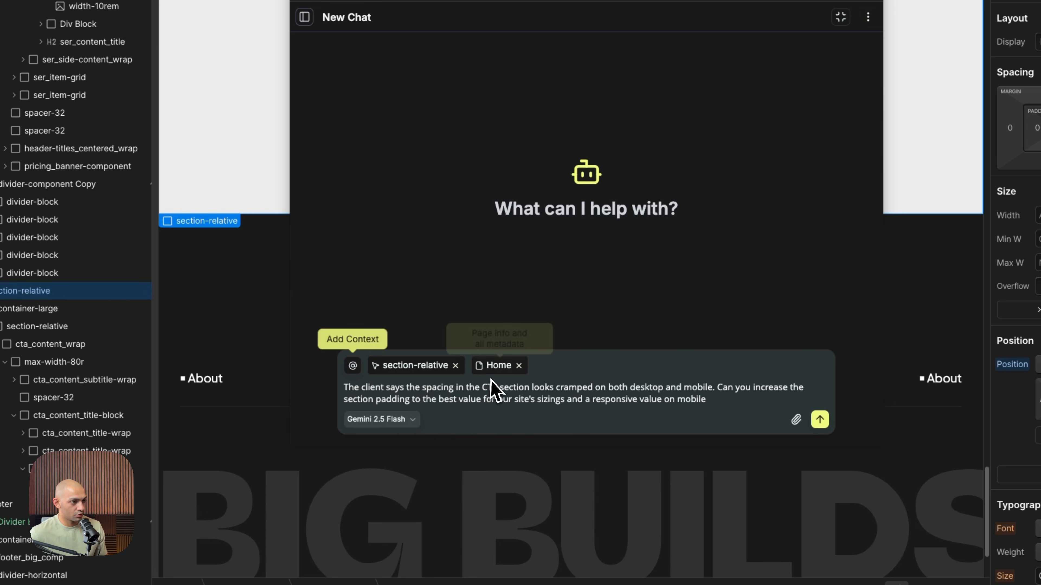
left_click(519, 365)
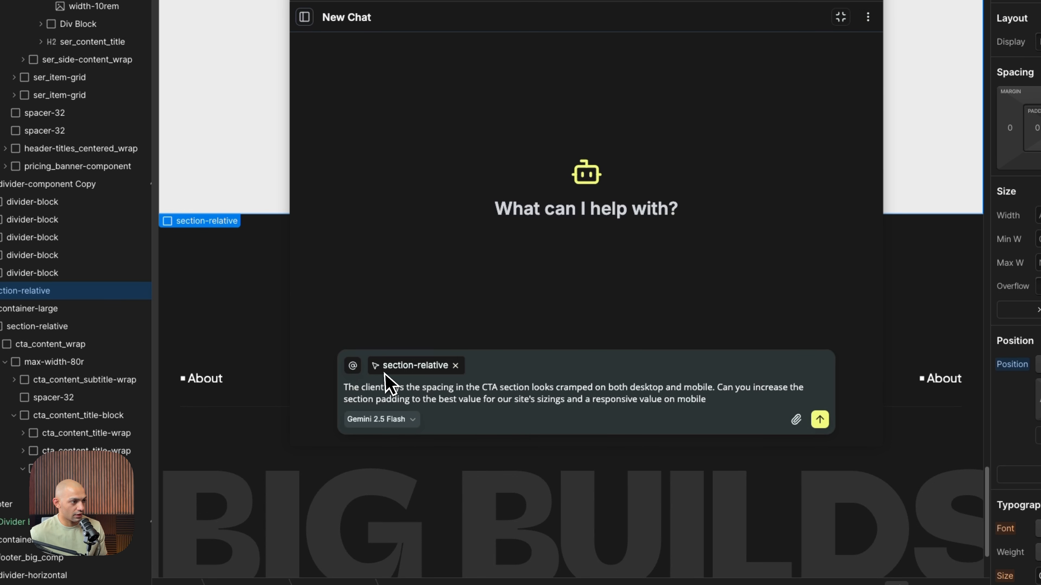
Attach the Style Guide page as context and send the CTA padding request to the agent
left_click(353, 365)
mouse_move(416, 435)
left_click(476, 406)
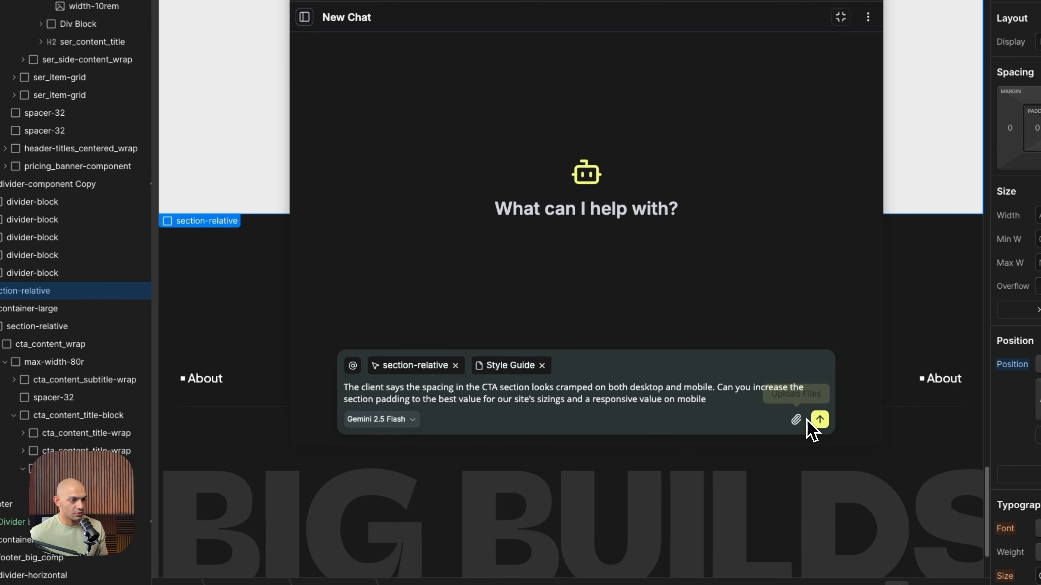
left_click(820, 419)
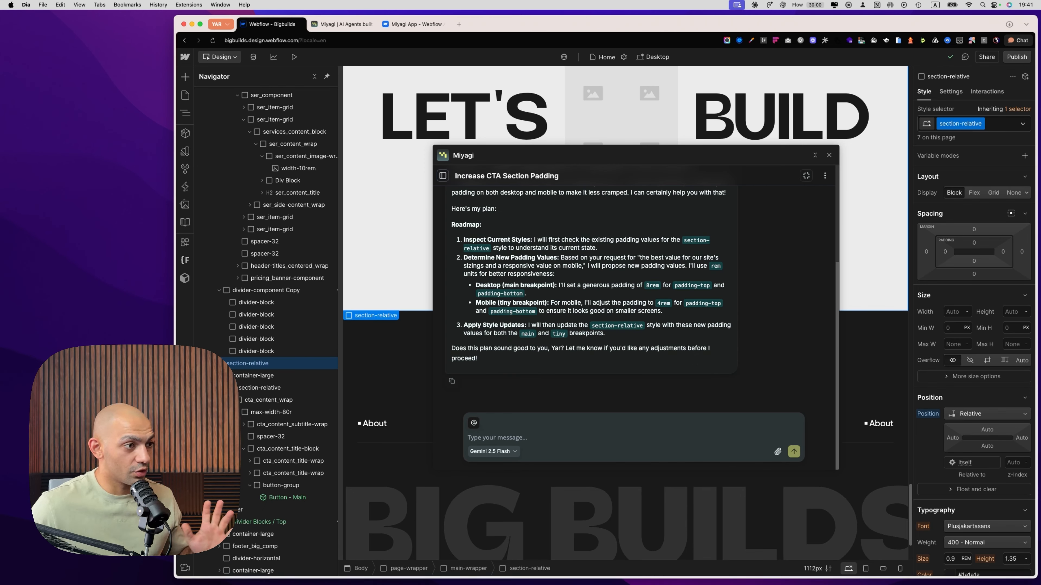
Read the agent's roadmap for the CTA padding, checking the proposed desktop and mobile values and which style it plans to update
scroll(690, 351, "up", 3)
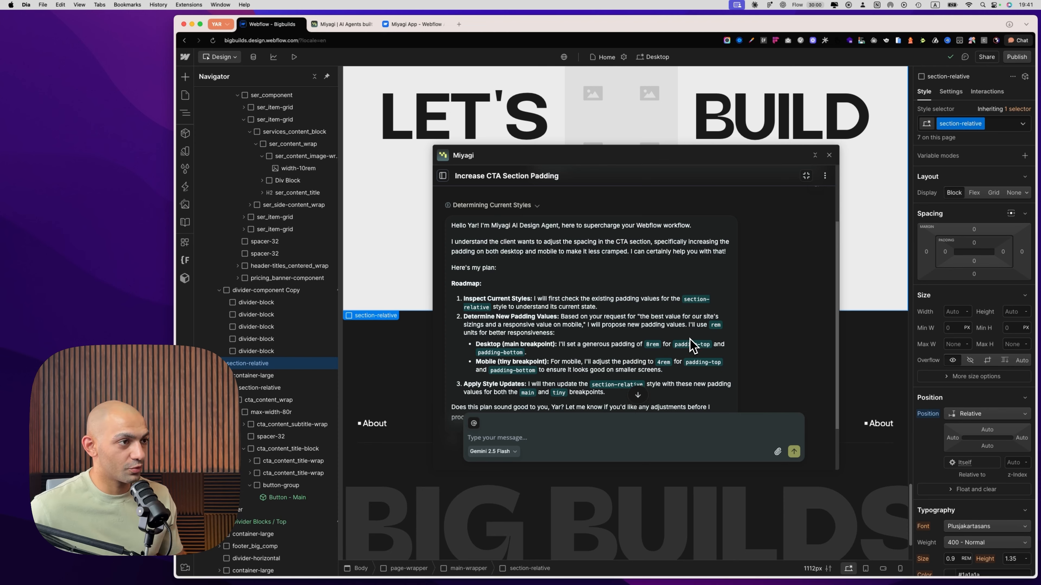
scroll(690, 348, "down", 3)
left_click_drag(483, 240, 562, 247)
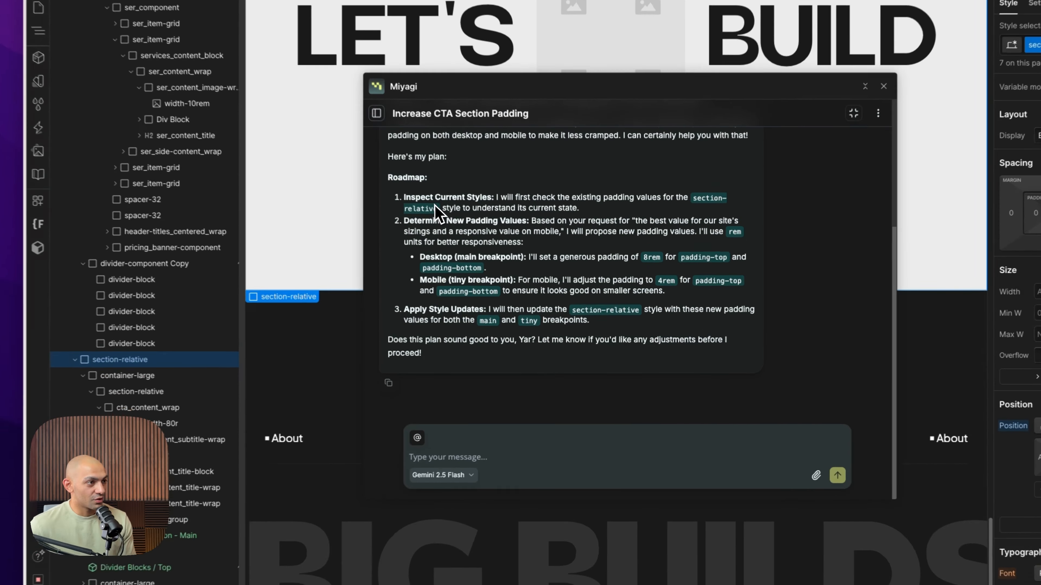
left_click(521, 183)
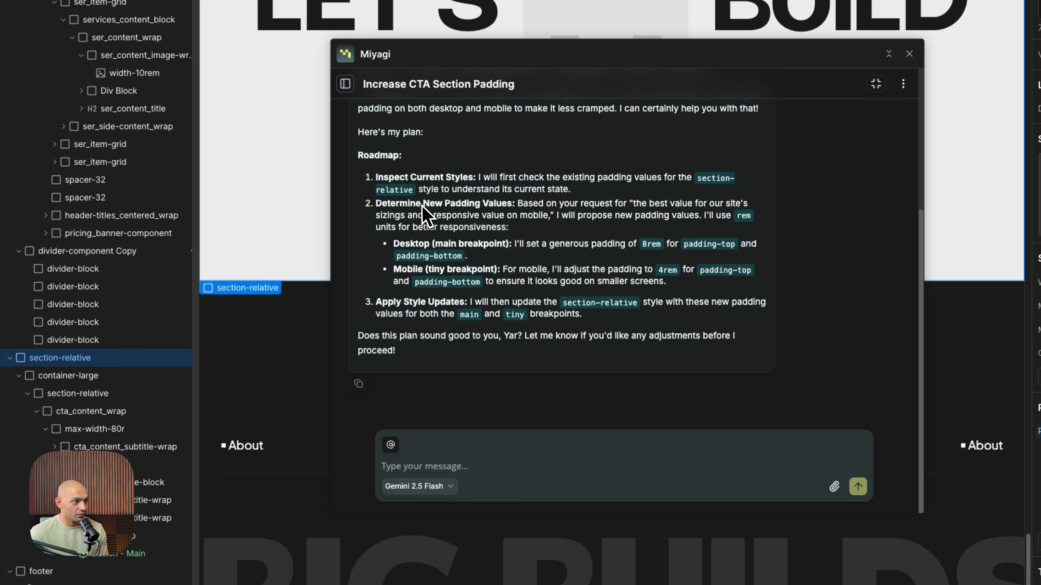
left_click_drag(398, 208, 614, 218)
left_click(666, 208)
left_click_drag(432, 242, 590, 246)
left_click(553, 248)
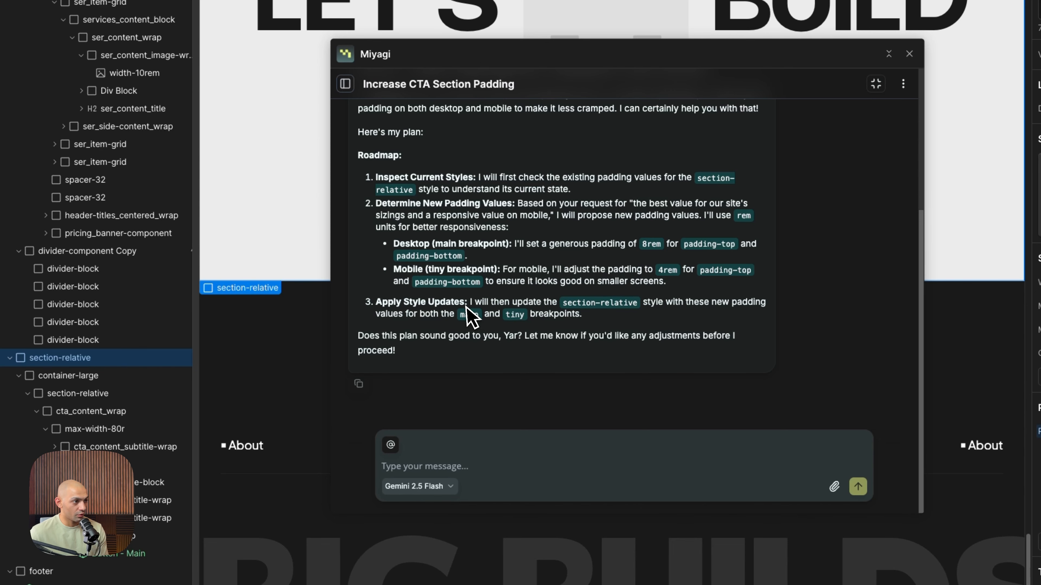
left_click_drag(408, 307, 606, 306)
left_click(521, 314)
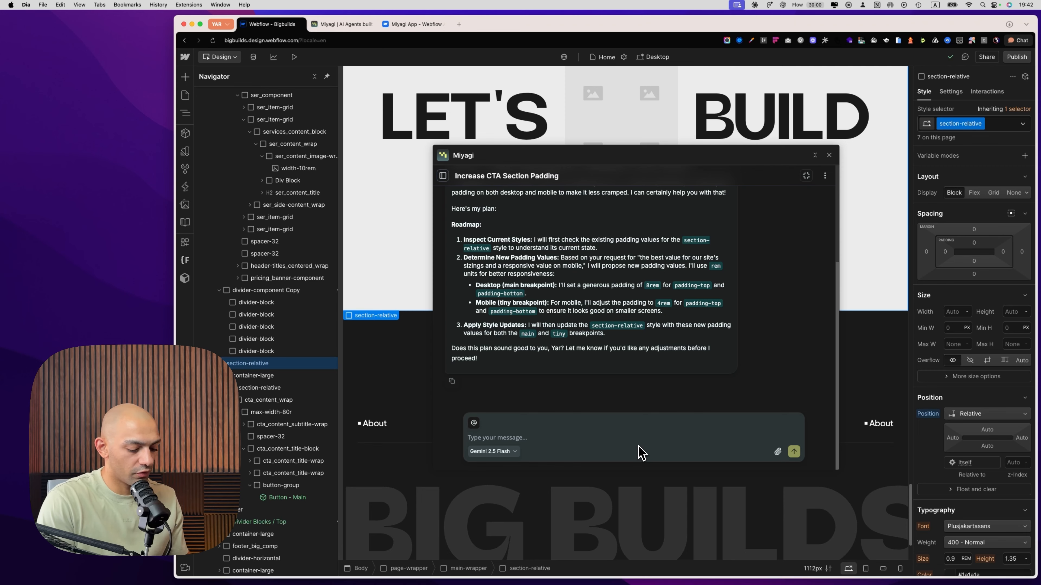
Tell the agent that section-relative is already used many times on this page and that only the CTA section should be affected, not all of them
type("section-rela")
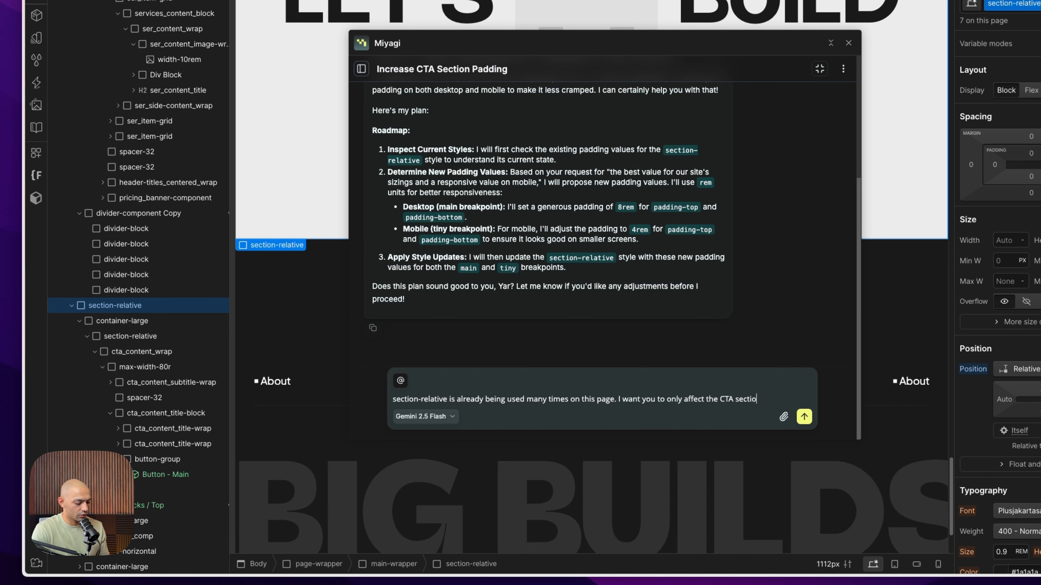
type("and n")
type("ot all of them")
key("Return")
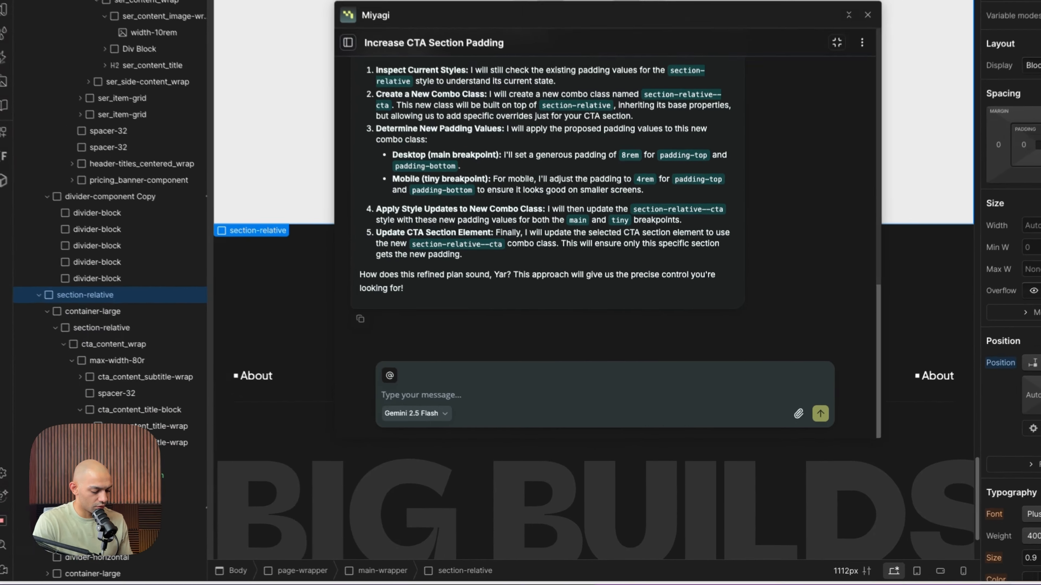
Approve the refined combo-class roadmap by sending the agent "execute the plan"
type("execute the plan")
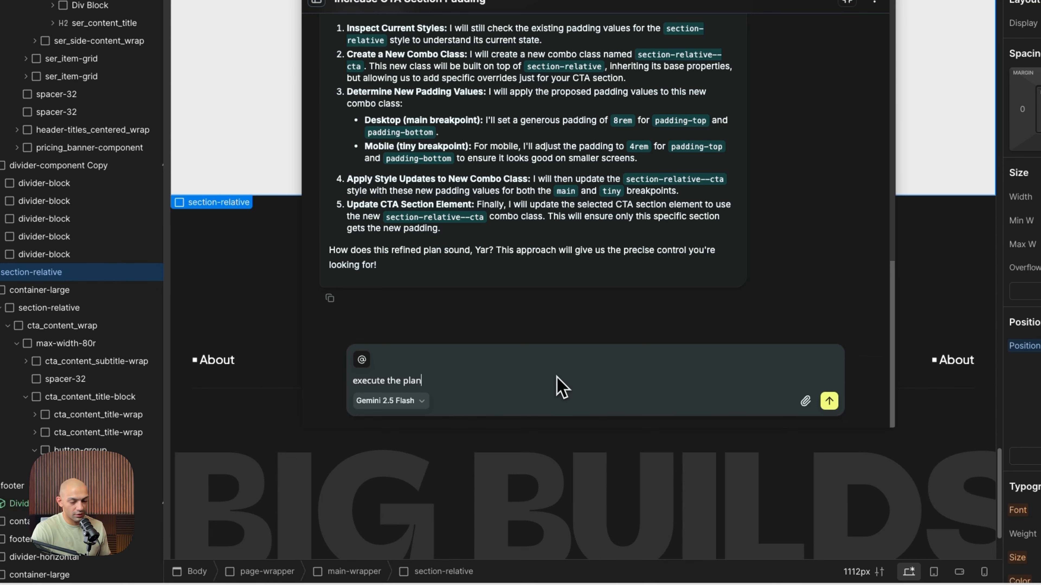
key("Return")
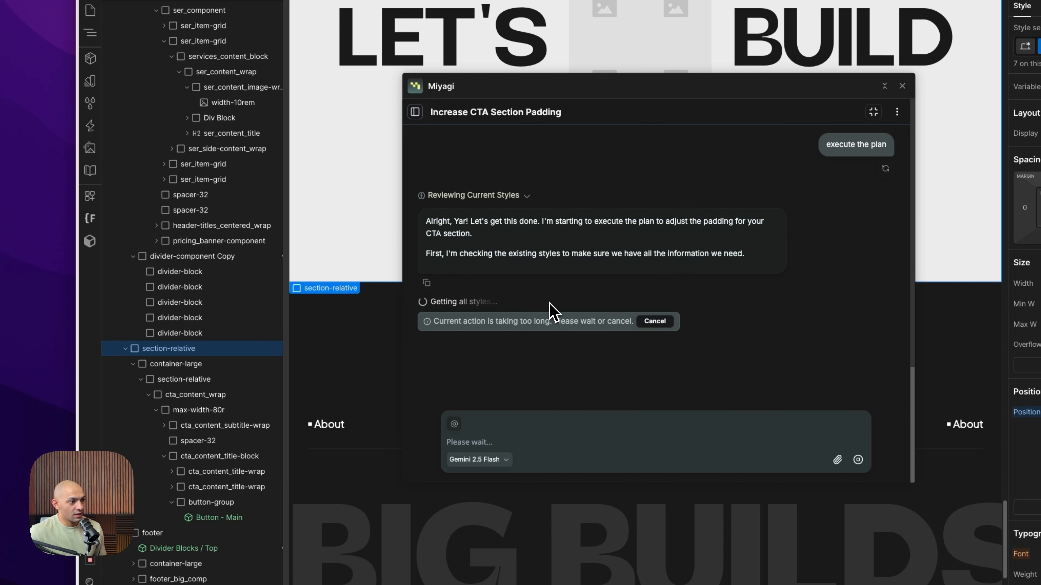
left_click_drag(474, 323, 537, 333)
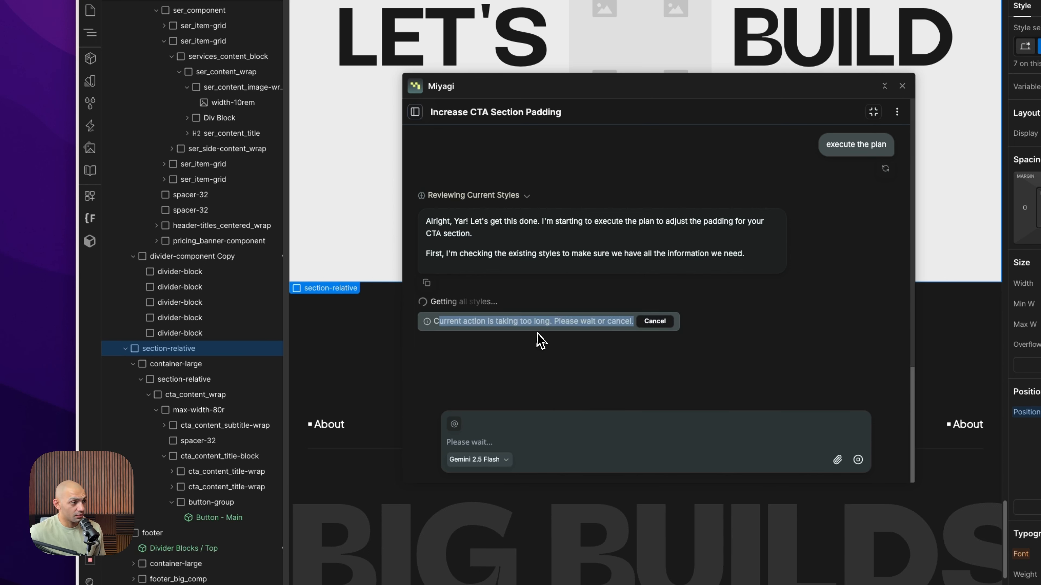
left_click(480, 330)
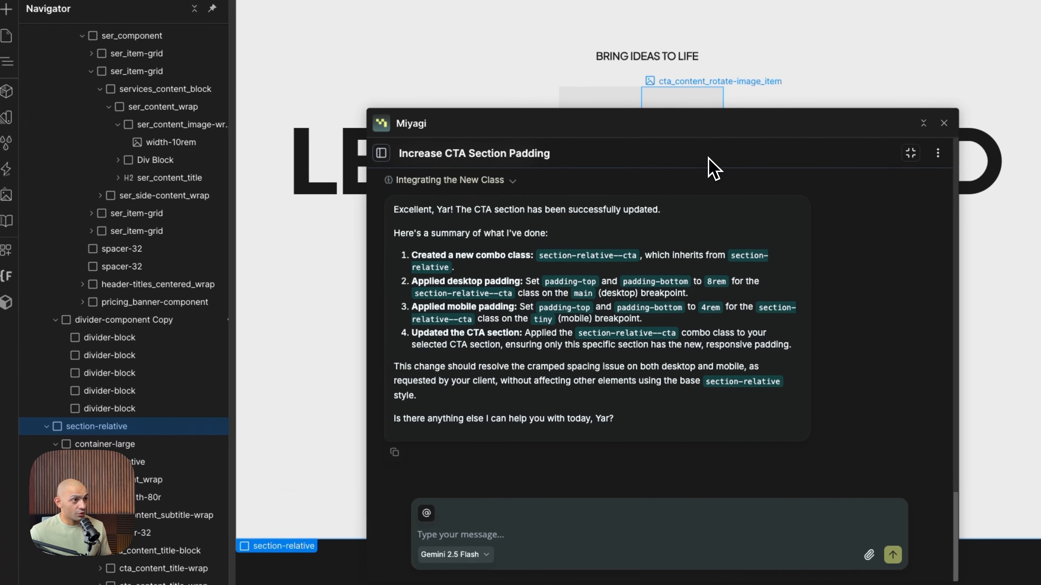
Move the agent window off the CTA section and inspect the section's new class and desktop padding
left_click_drag(696, 117, 779, 227)
scroll(749, 351, "up", 3)
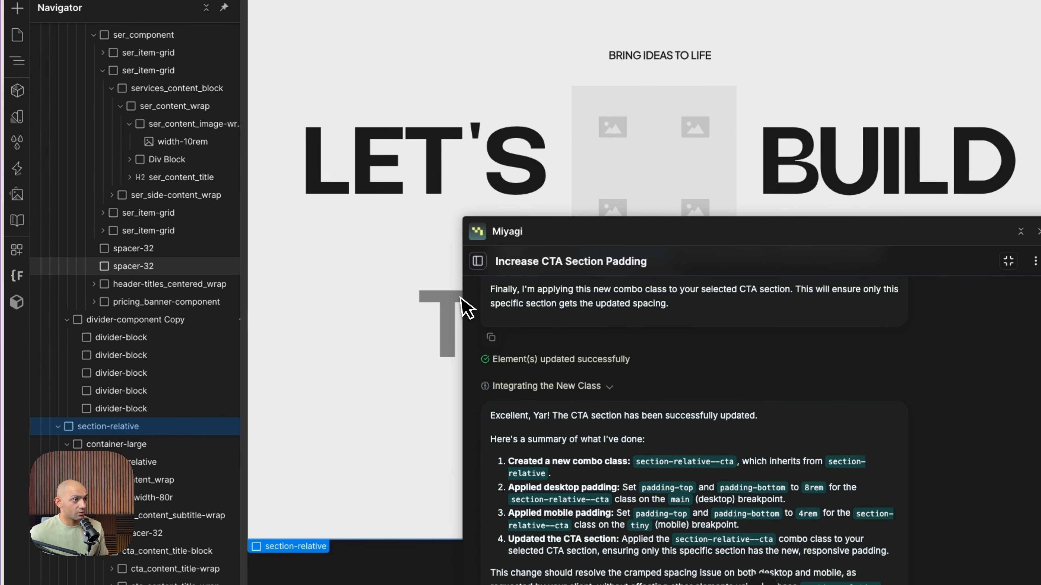
scroll(398, 366, "up", 4)
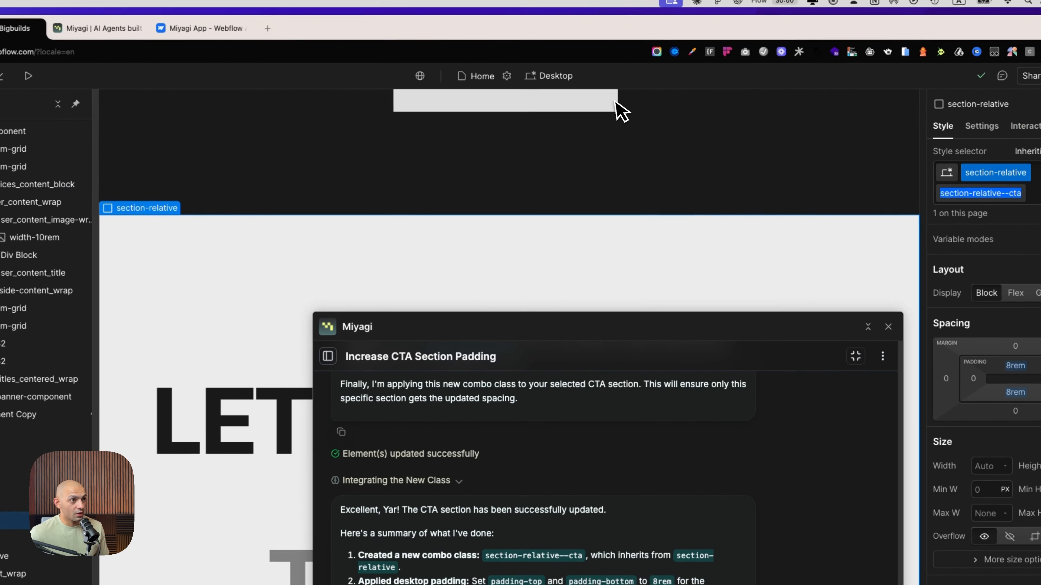
Check the CTA section's padding at the Mobile breakpoint, then return the canvas to Desktop
left_click(550, 76)
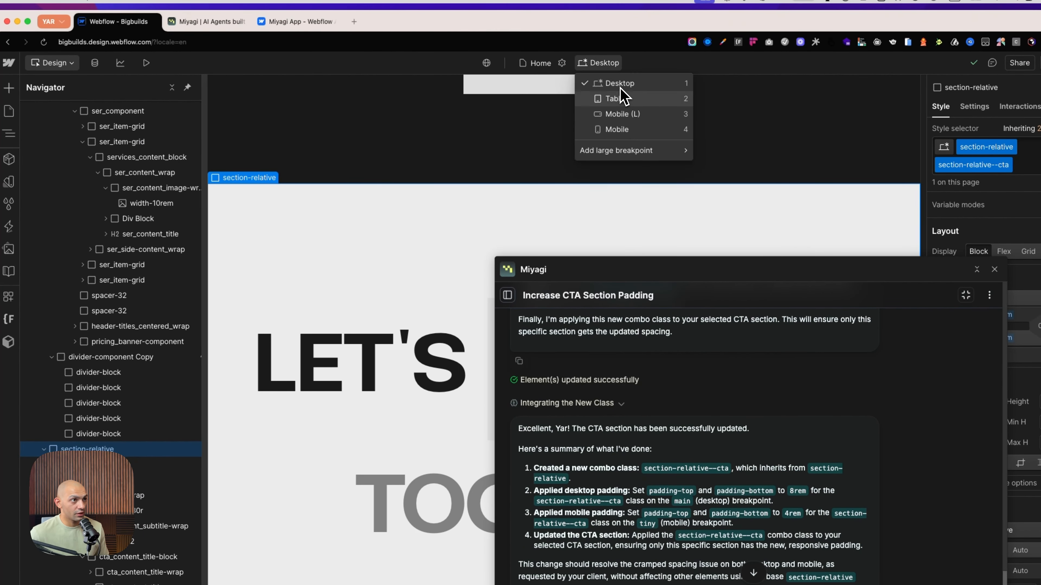
left_click(617, 129)
left_click_drag(767, 274, 284, 126)
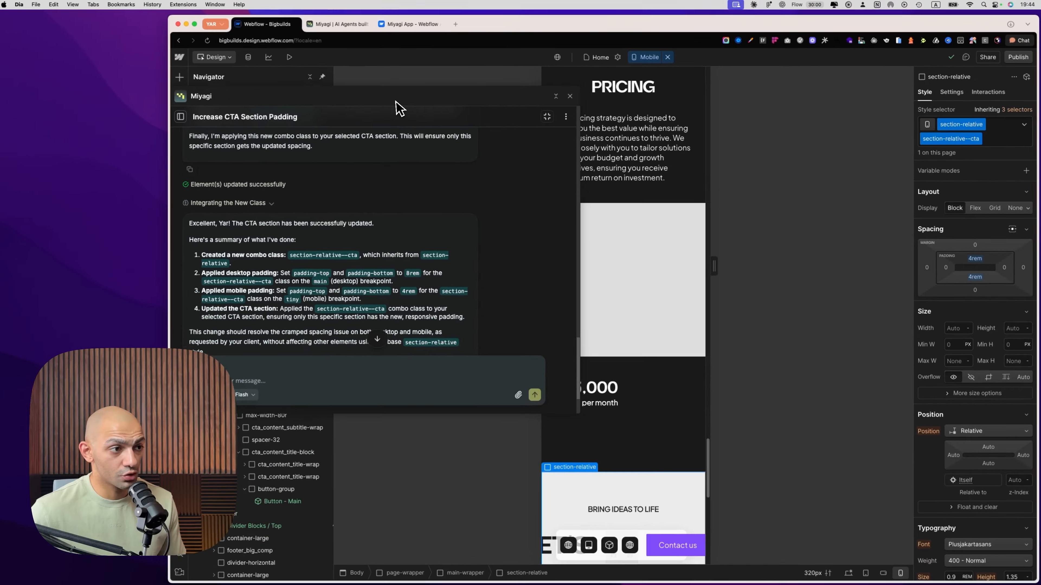
left_click_drag(396, 101, 396, 99)
scroll(639, 349, "down", 4)
scroll(671, 334, "up", 3)
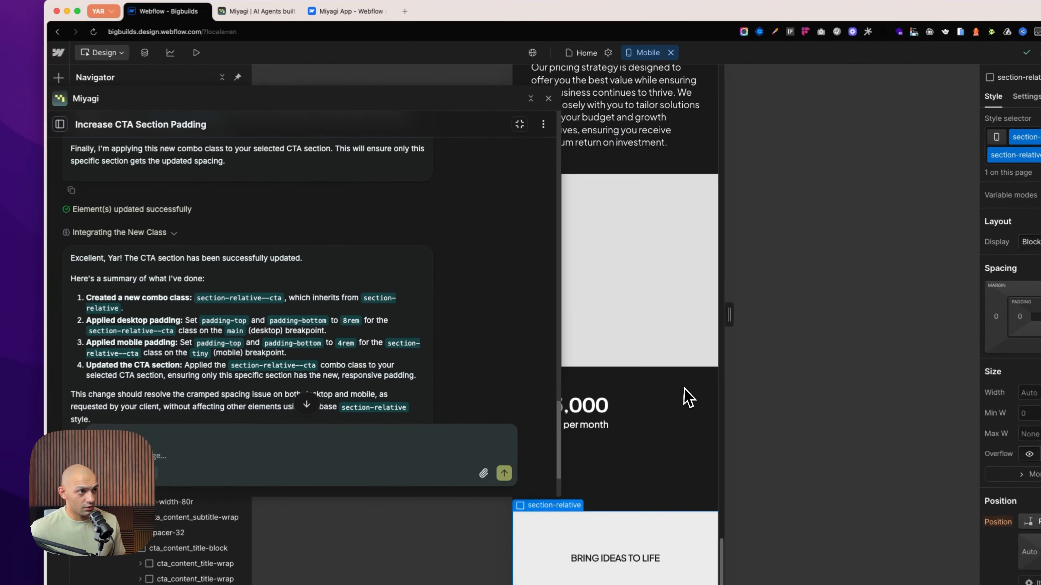
scroll(684, 387, "up", 2)
left_click(670, 53)
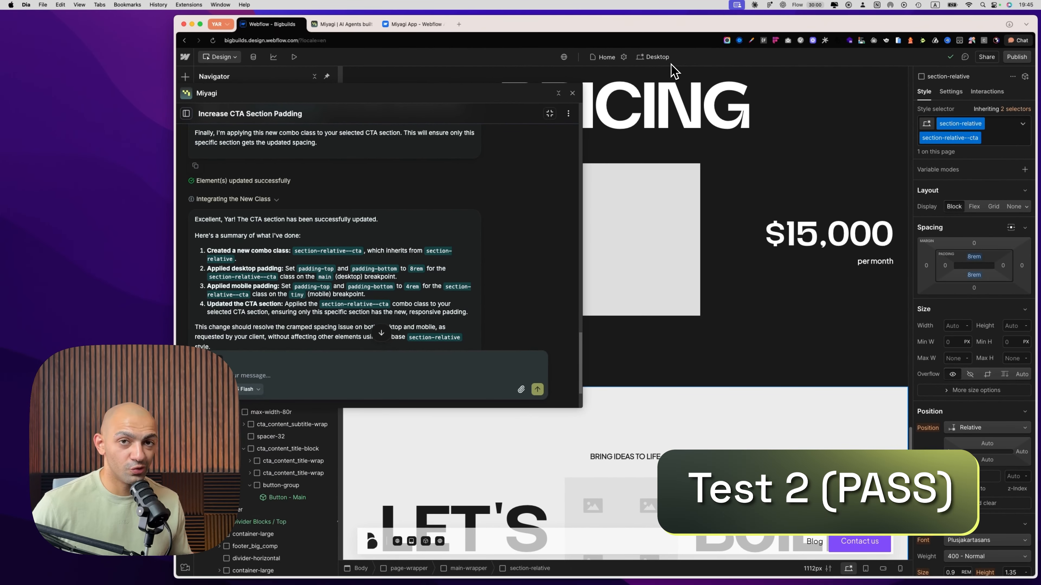
scroll(425, 298, "down", 3)
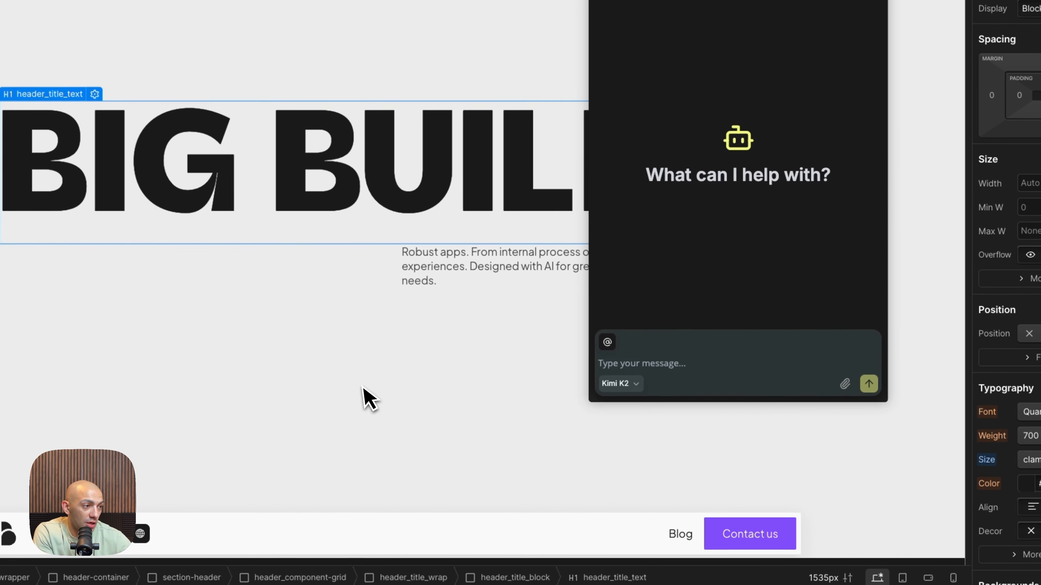
Draft a request for a testimonial card section with three testimonials including avatar, name, company and quote, matching the page style, using Gemini 2.5 Pro
left_click(497, 439)
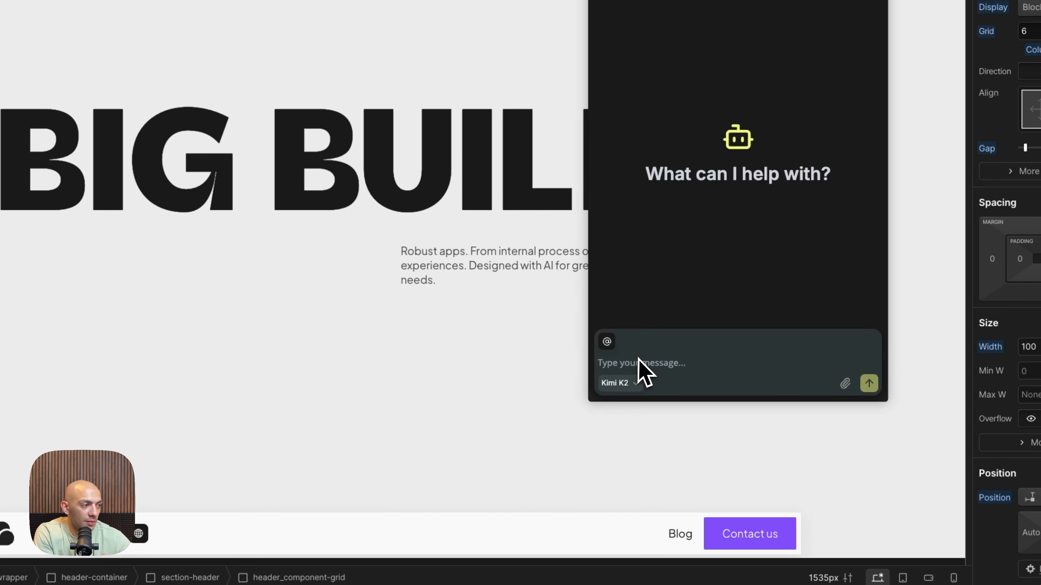
left_click(641, 367)
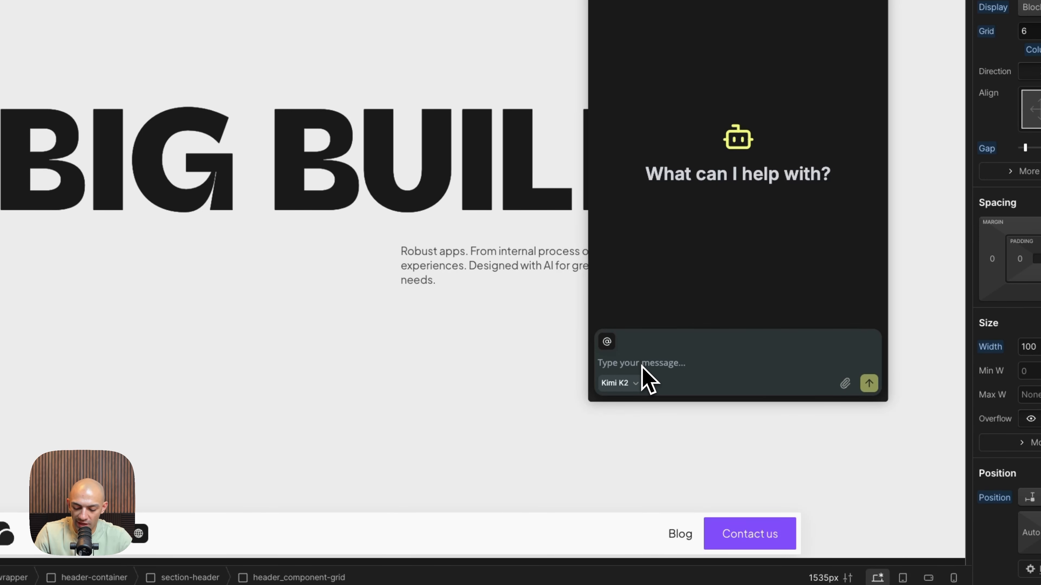
type("The client wants social proof. Add a testimonial card section with three testimonials - include avatar, name, company, and quote. Style it to fit with the rest of the page.")
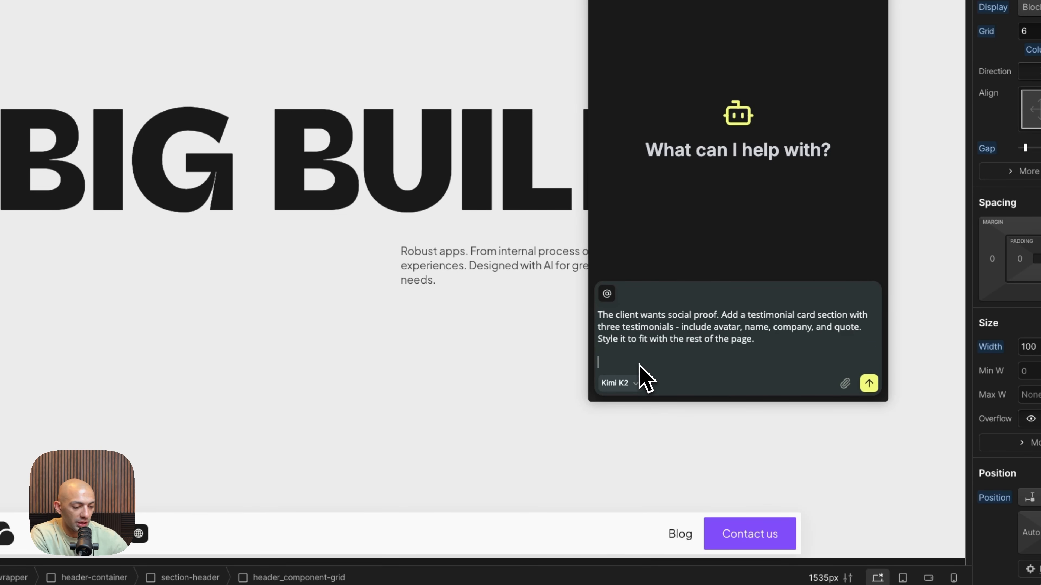
key("BackSpace")
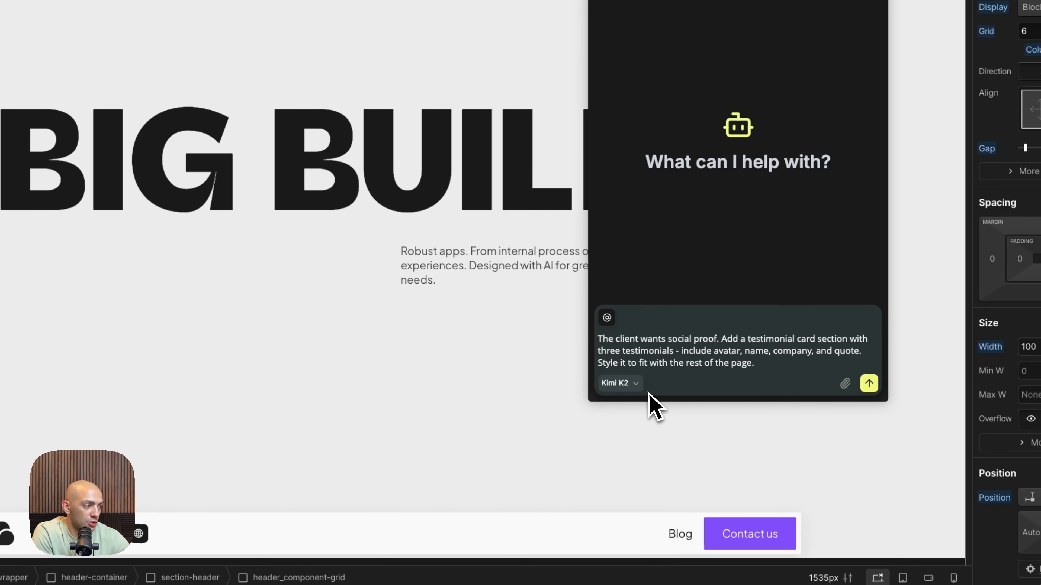
left_click(633, 385)
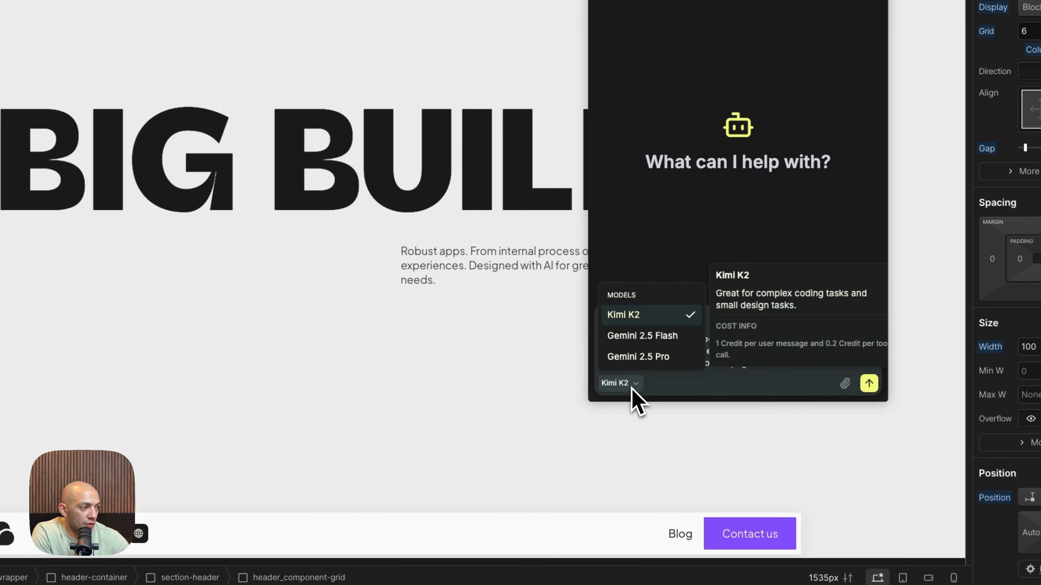
left_click(649, 358)
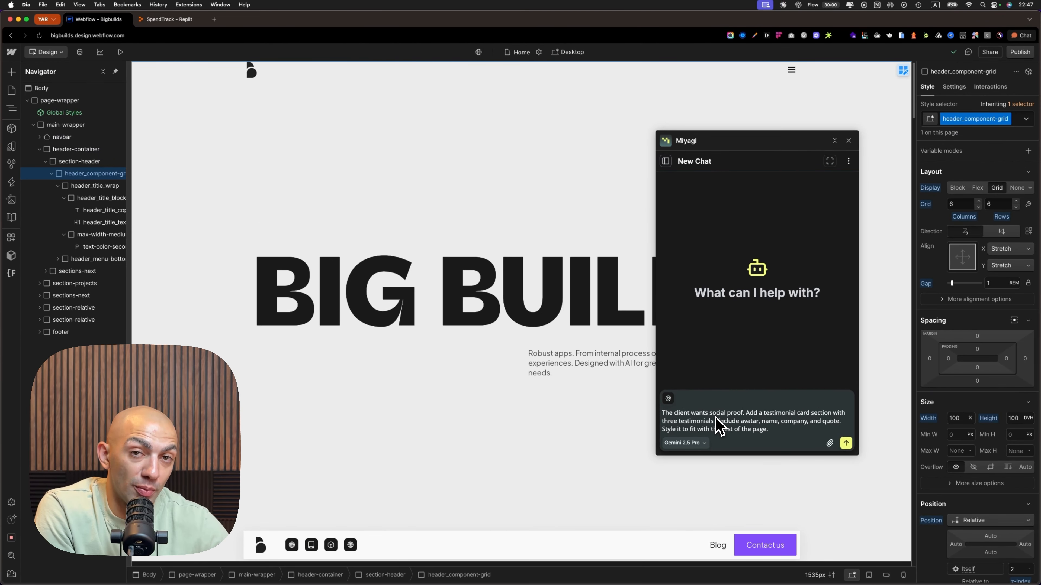
Attach the current Home page and the Style Guide page to the testimonial prompt as context
left_click(668, 398)
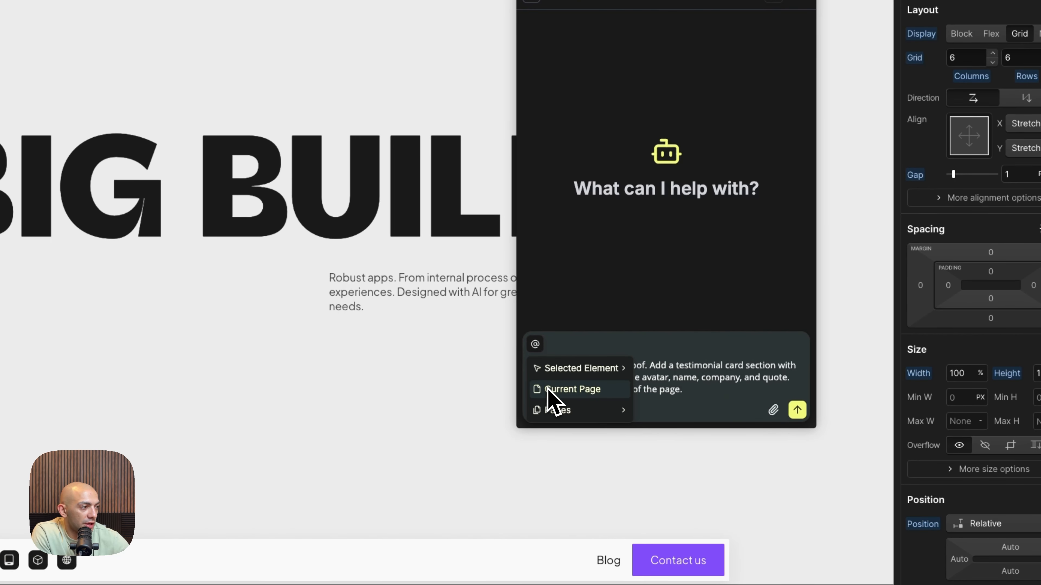
left_click(633, 430)
left_click(702, 387)
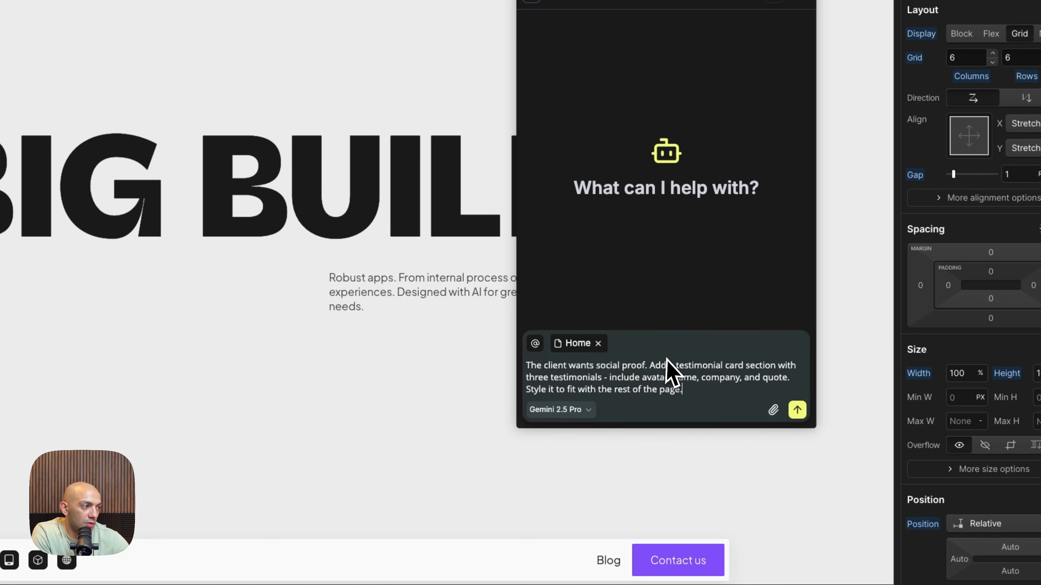
left_click(535, 343)
left_click(580, 410)
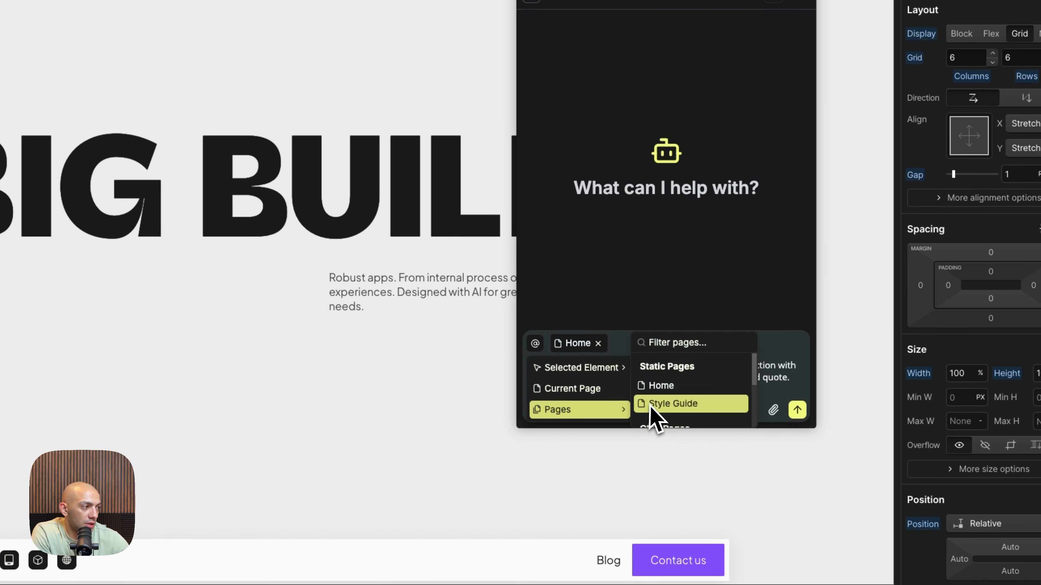
left_click(652, 405)
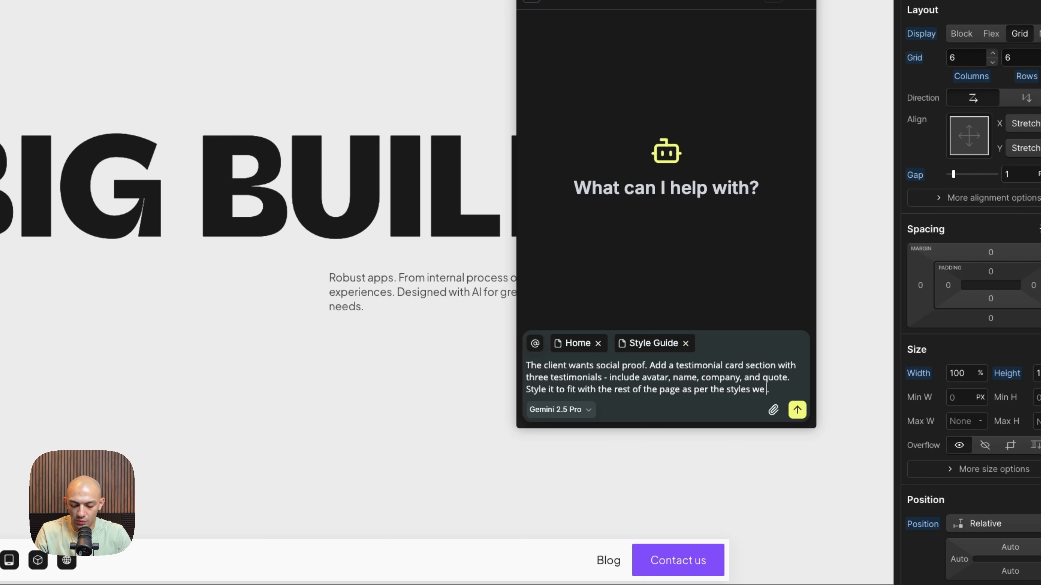
Add "as per the styles we have on the main styleguide" and "under the header section" to the testimonial request and send it
type("on the main styleguide.")
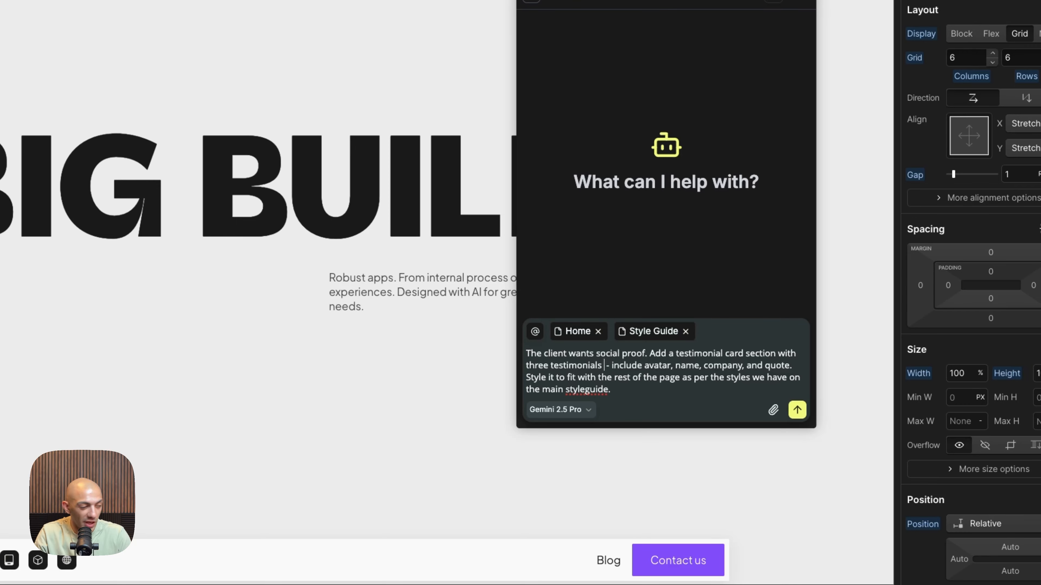
type(" under the her")
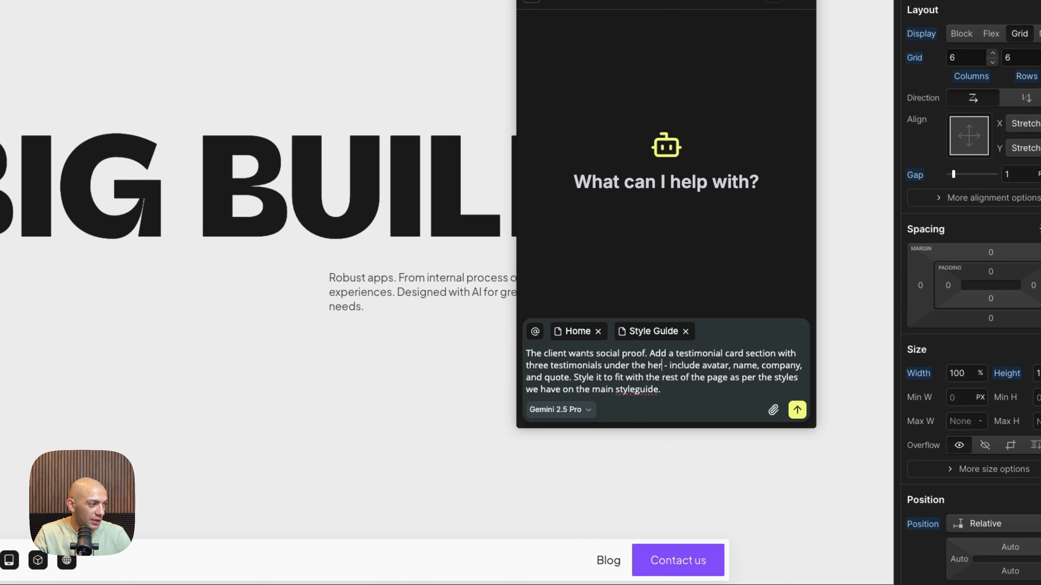
key("BackSpace")
type("ader secti")
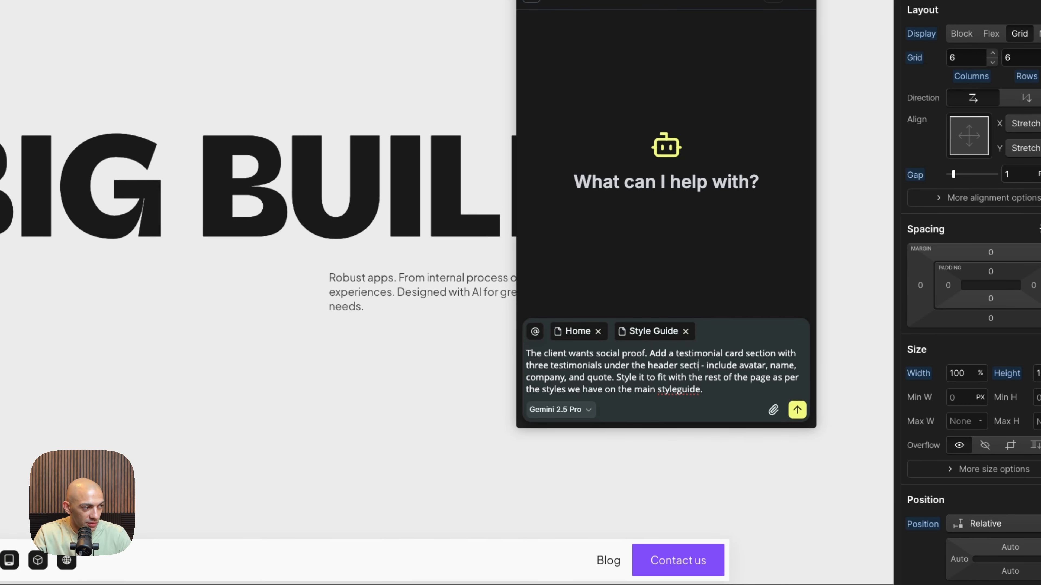
type("on")
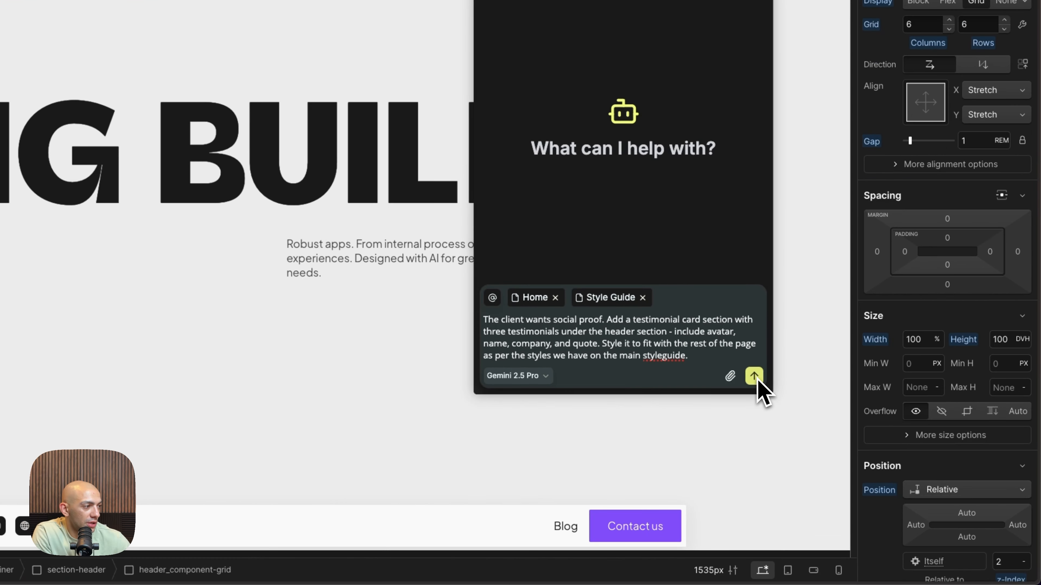
left_click(846, 442)
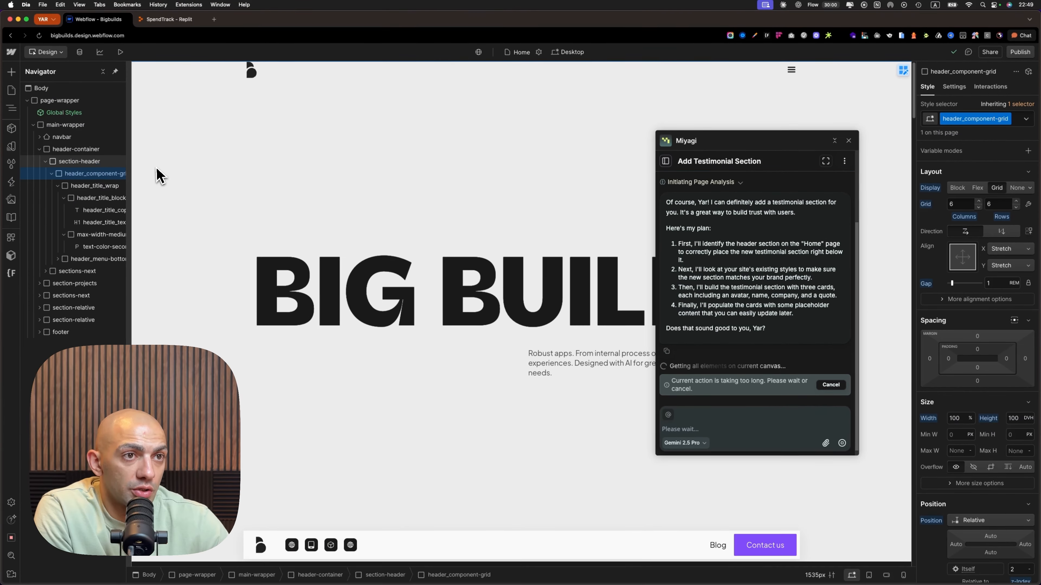
Inspect the settings of section-header and its parent header-container to see which element uses the Section tag
left_click(458, 163)
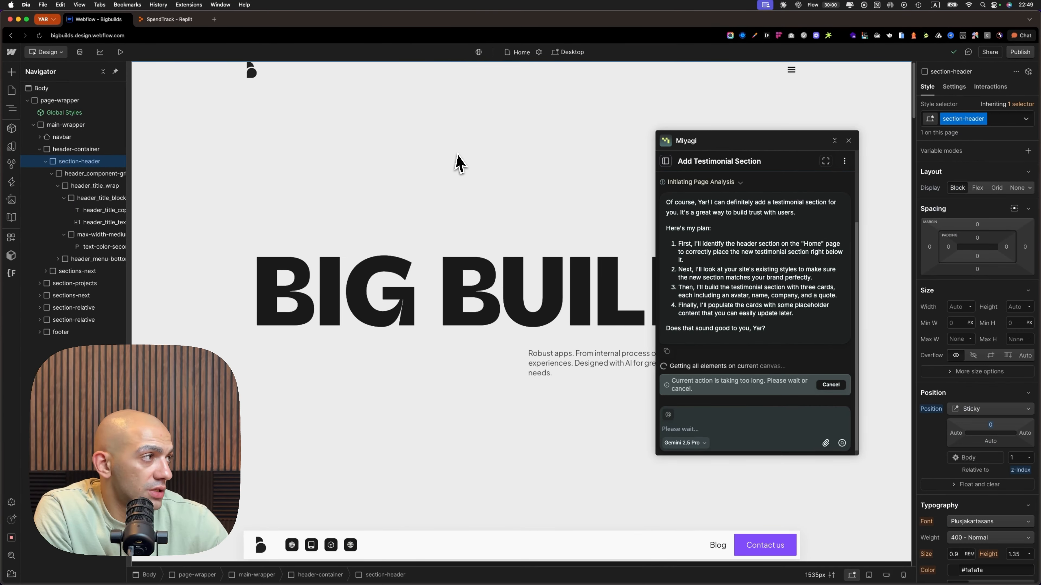
left_click(954, 87)
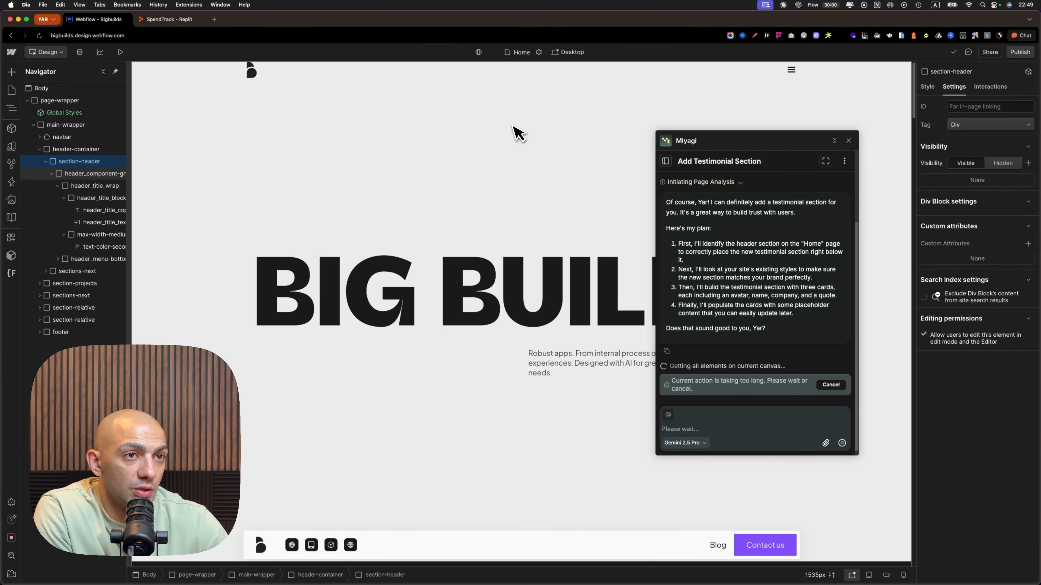
left_click(92, 150)
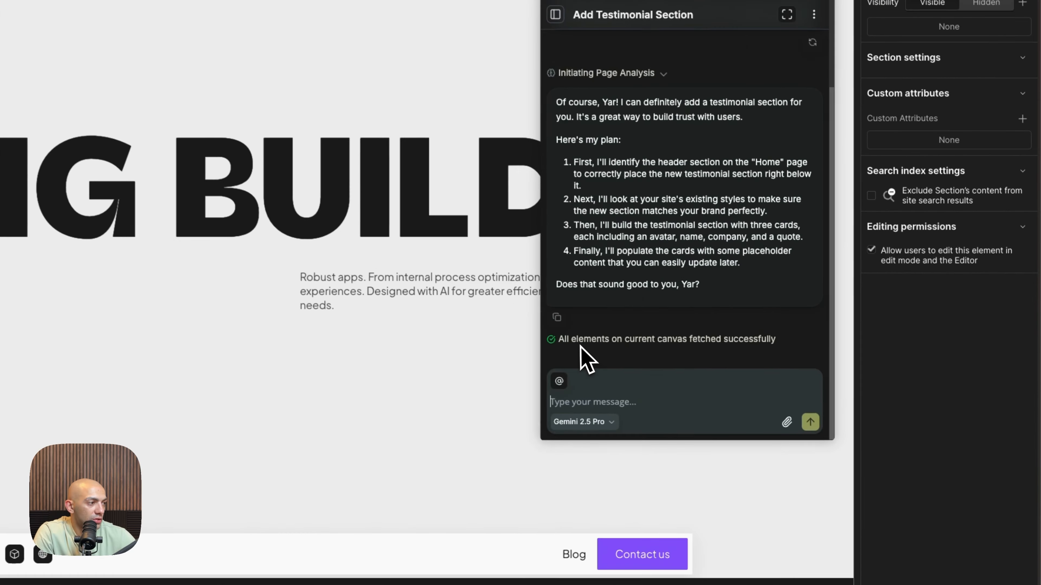
Read the agent's testimonial plan and fetch status, then approve the plan by replying "it sounds good to me"
left_click_drag(566, 335, 743, 333)
left_click(790, 332)
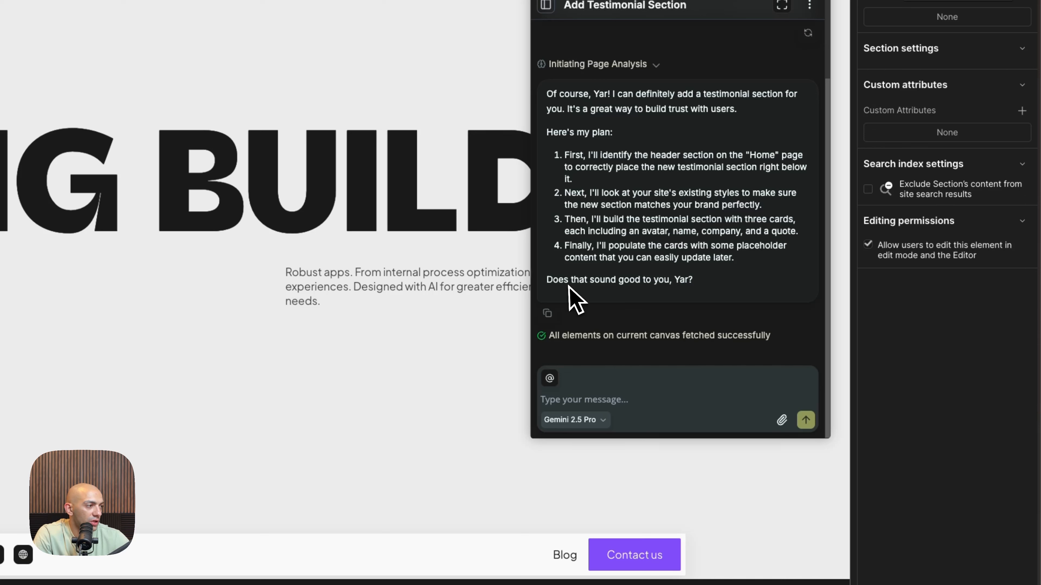
left_click_drag(569, 286, 522, 274)
left_click(646, 298)
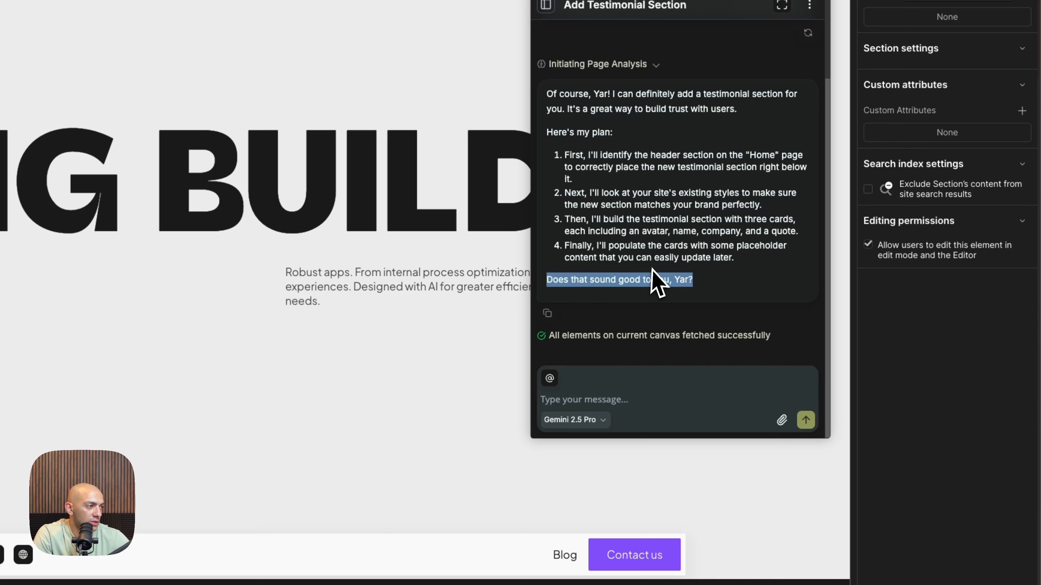
left_click(644, 415)
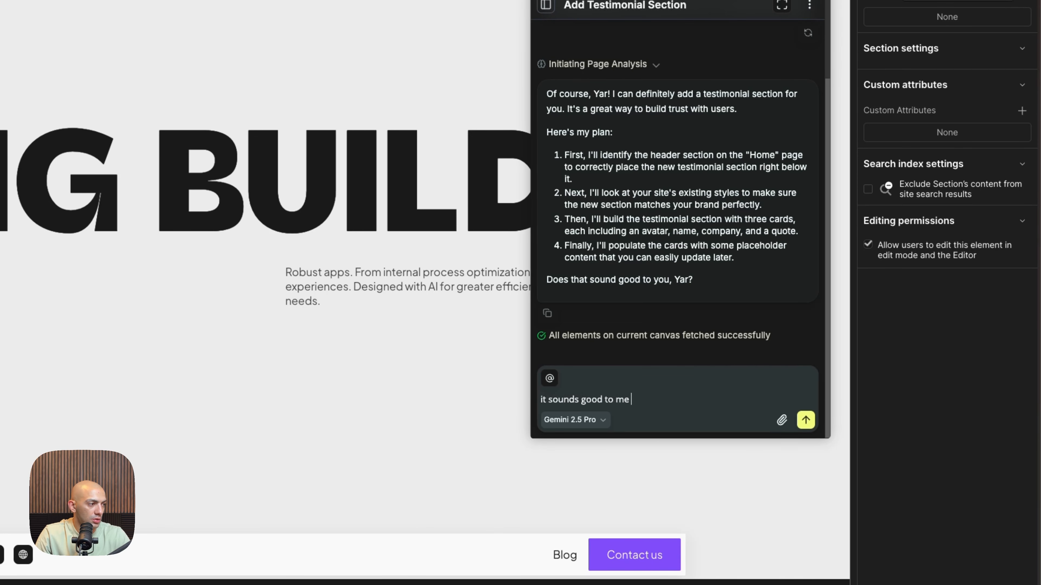
key("Return")
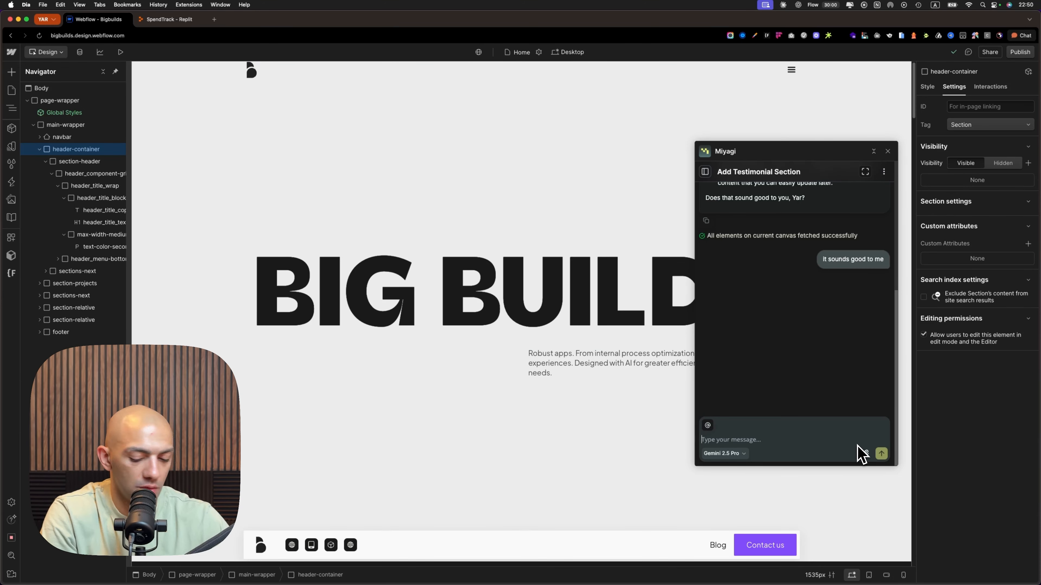
Tell the agent to proceed with the approved testimonial plan by sending "Continue"
type("Continue")
key("Return")
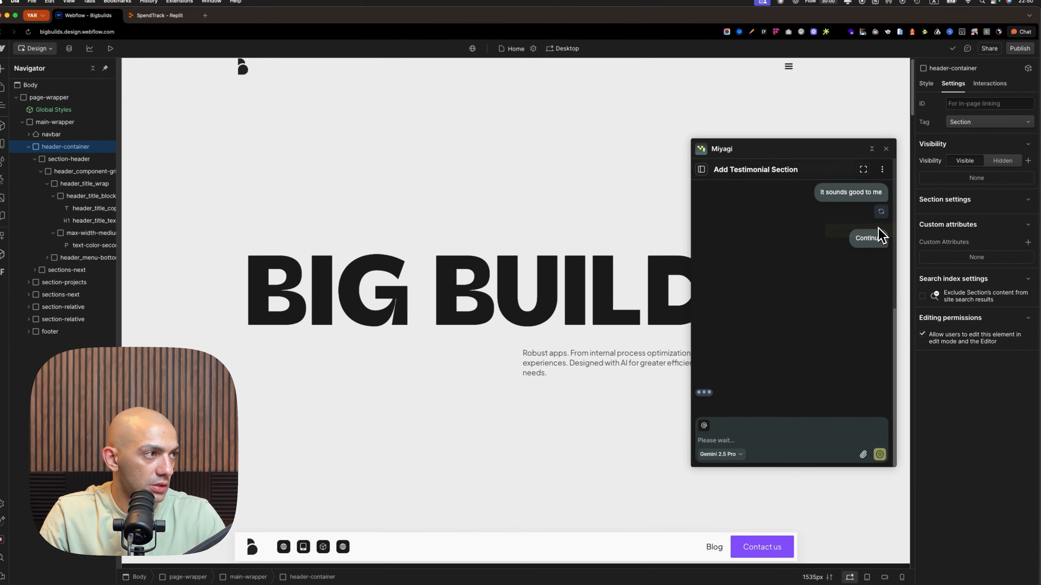
Copy the full original testimonial request from this conversation and paste it into a new Miyagi chat
scroll(782, 328, "up", 5)
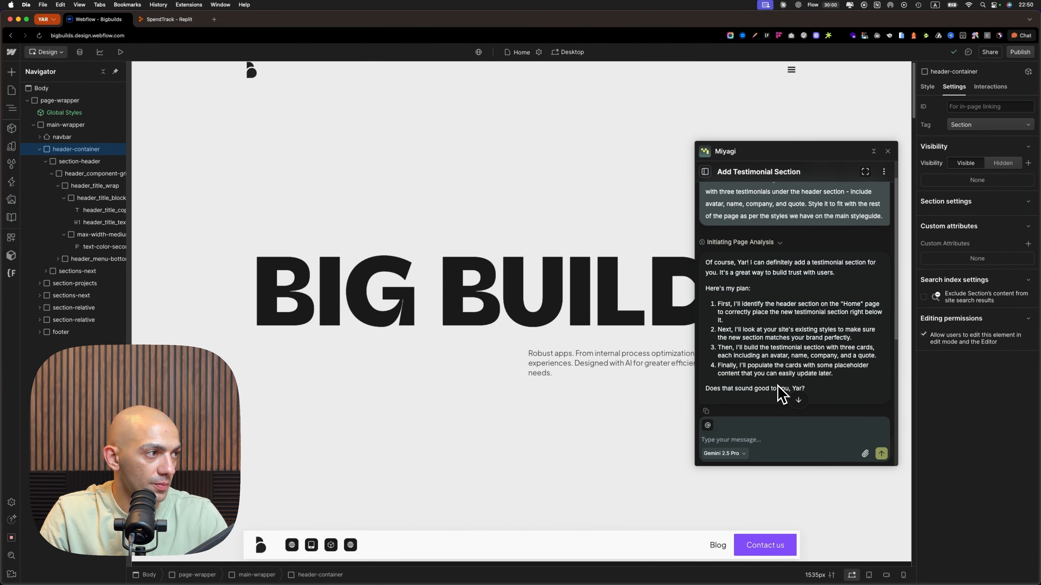
scroll(780, 389, "up", 1)
scroll(775, 386, "down", 6)
scroll(774, 384, "up", 7)
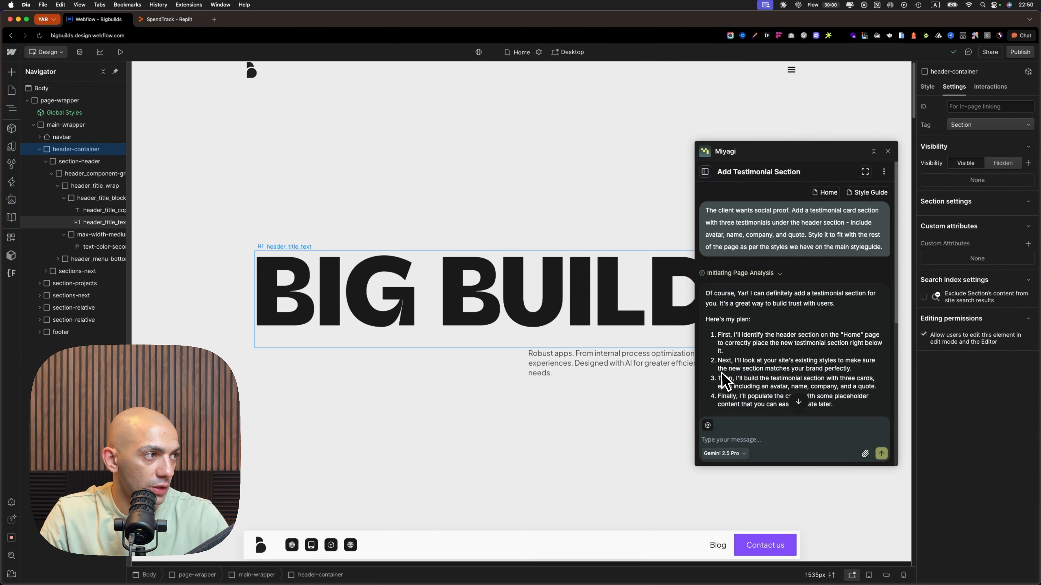
triple_click(807, 242)
key("ctrl+c")
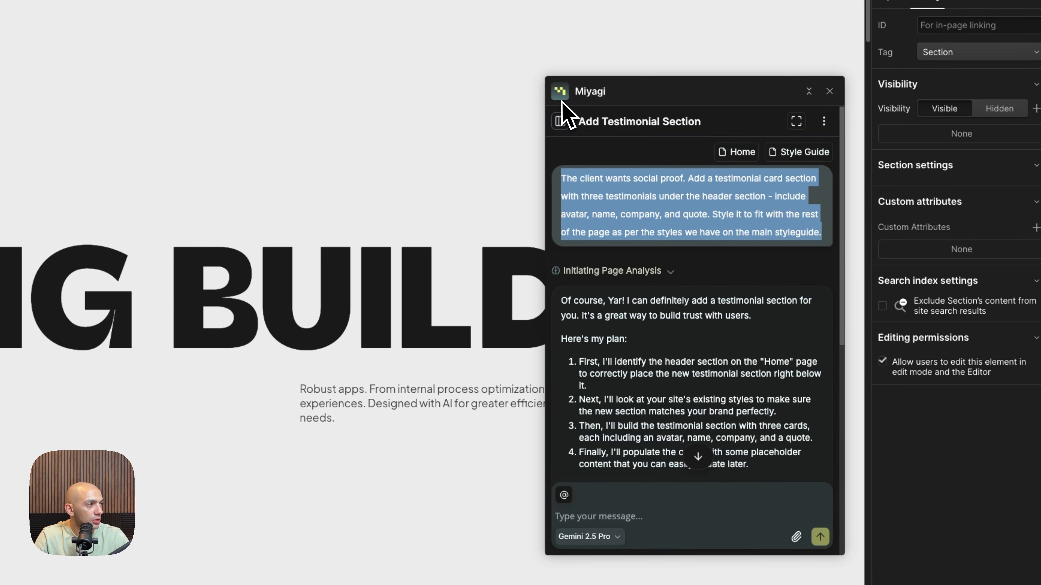
left_click(560, 121)
left_click(741, 123)
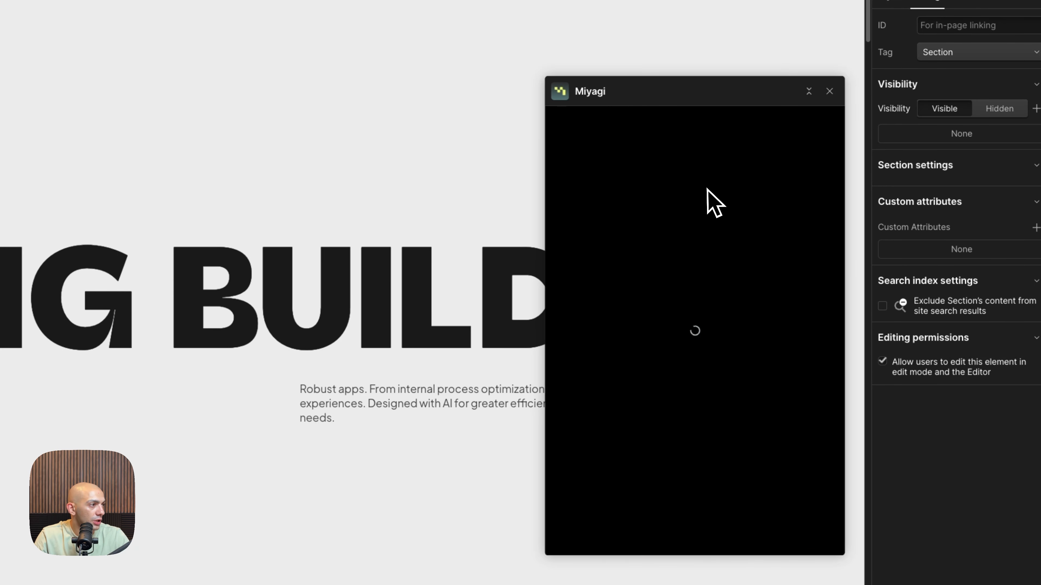
key("ctrl+v")
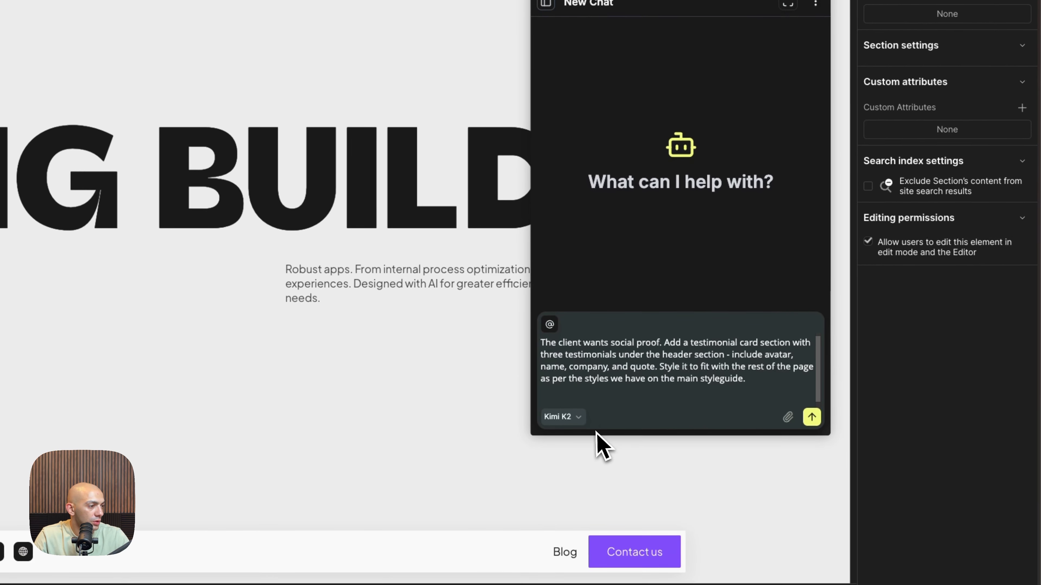
Set the new chat's model to Gemini 2.5 Flash and send the testimonial request
left_click(574, 418)
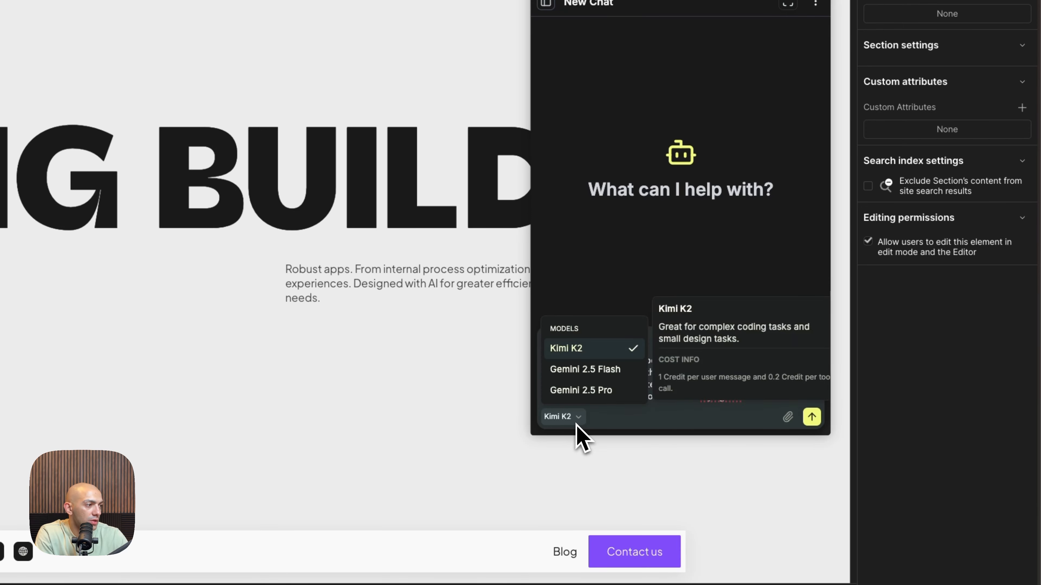
left_click(603, 369)
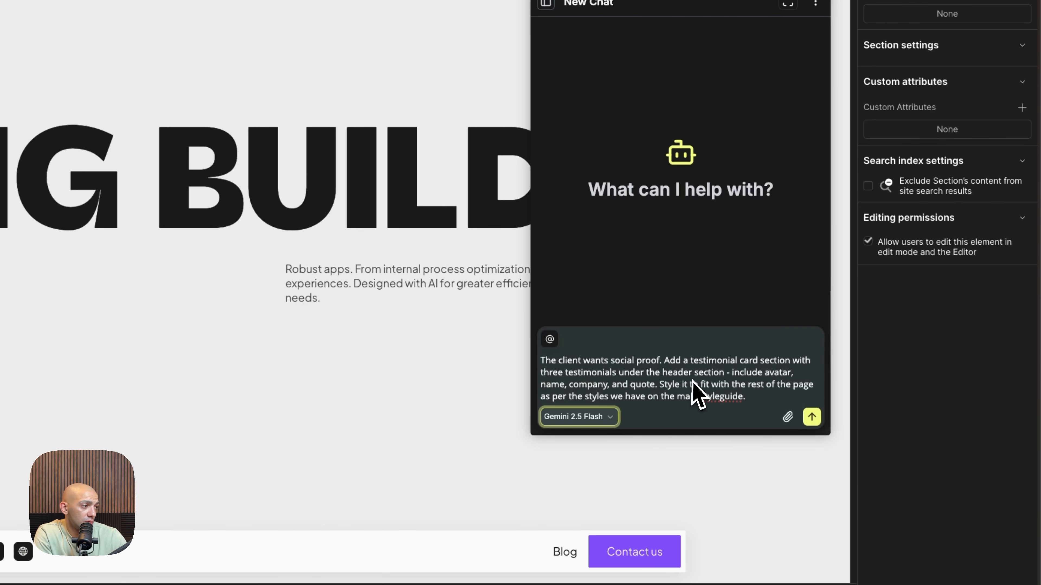
left_click(606, 349)
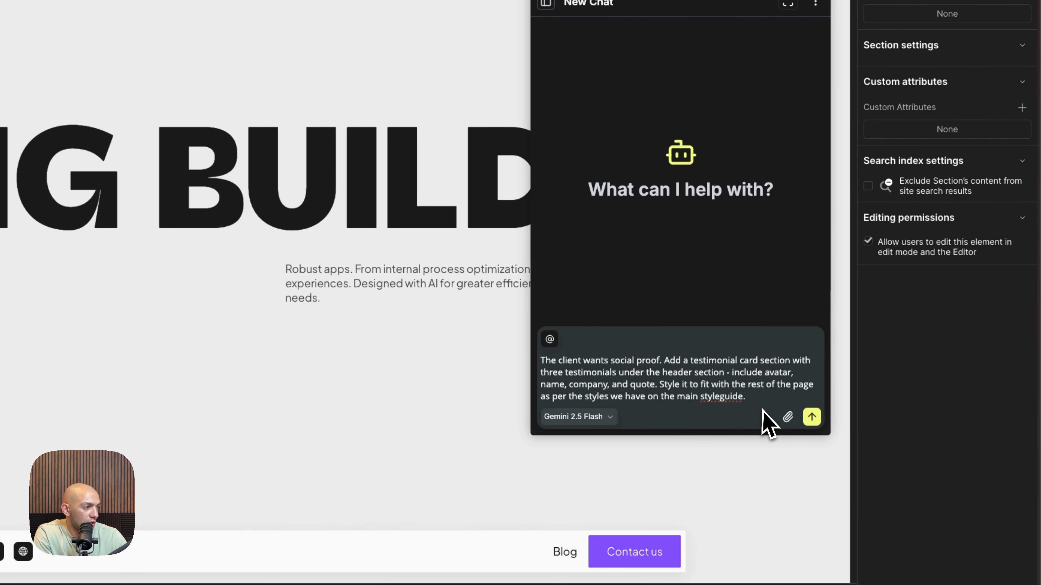
left_click(812, 418)
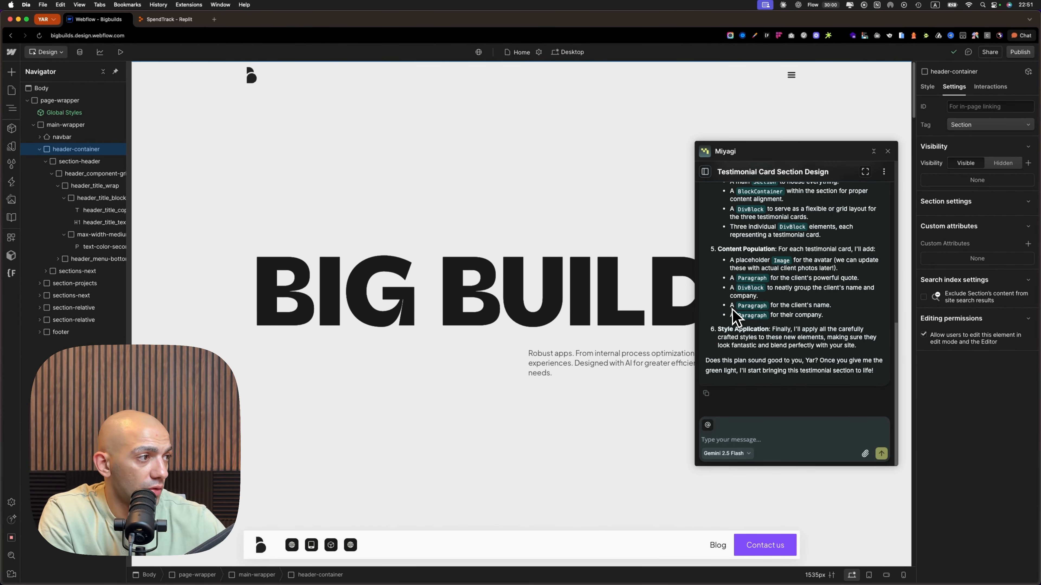
Read through the agent's roadmap for the testimonial section and approve it by replying "Go for it"
scroll(770, 324, "up", 5)
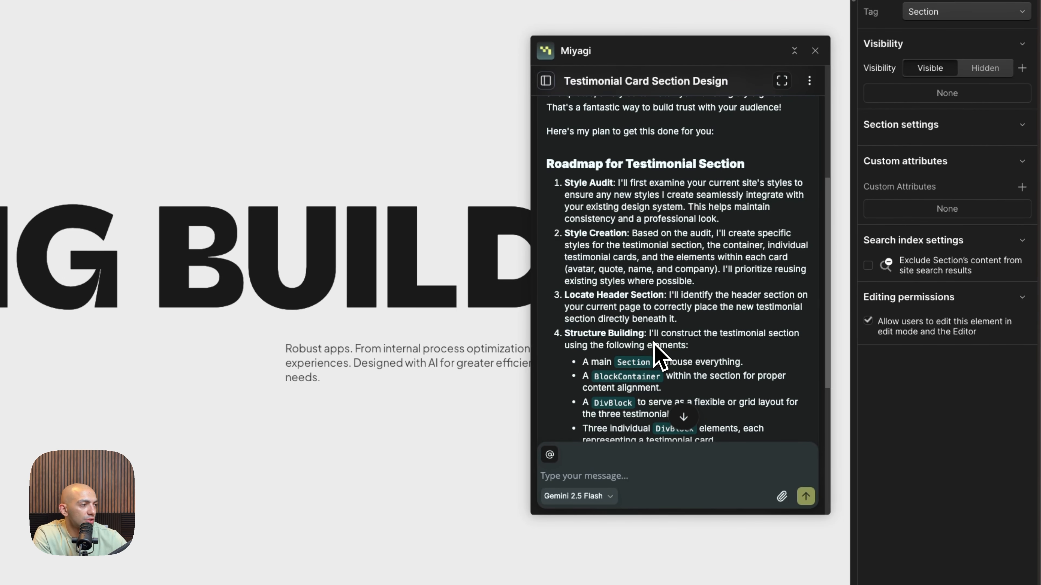
scroll(635, 312, "up", 5)
scroll(623, 295, "down", 3)
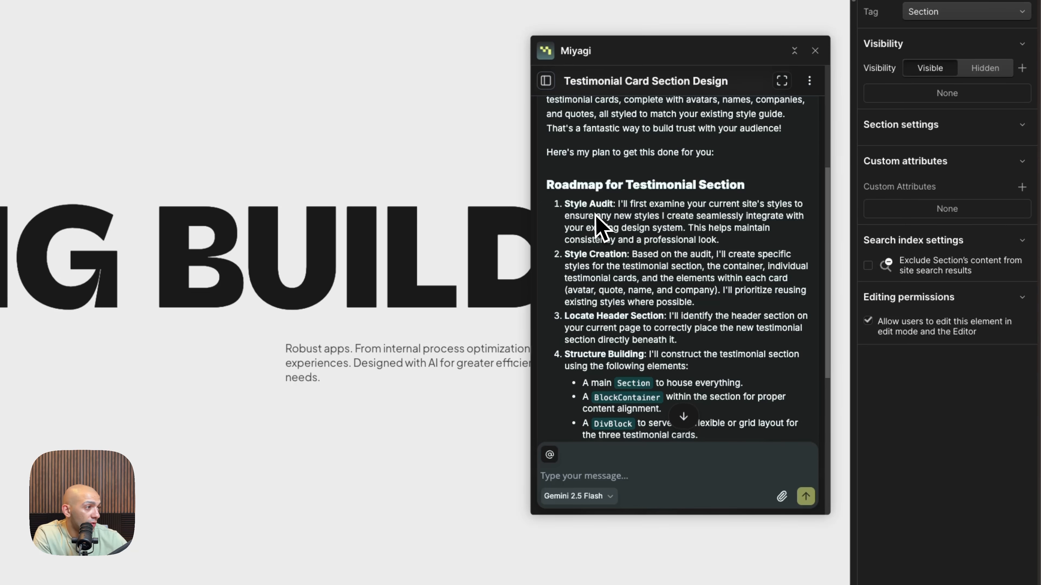
left_click_drag(590, 205, 636, 218)
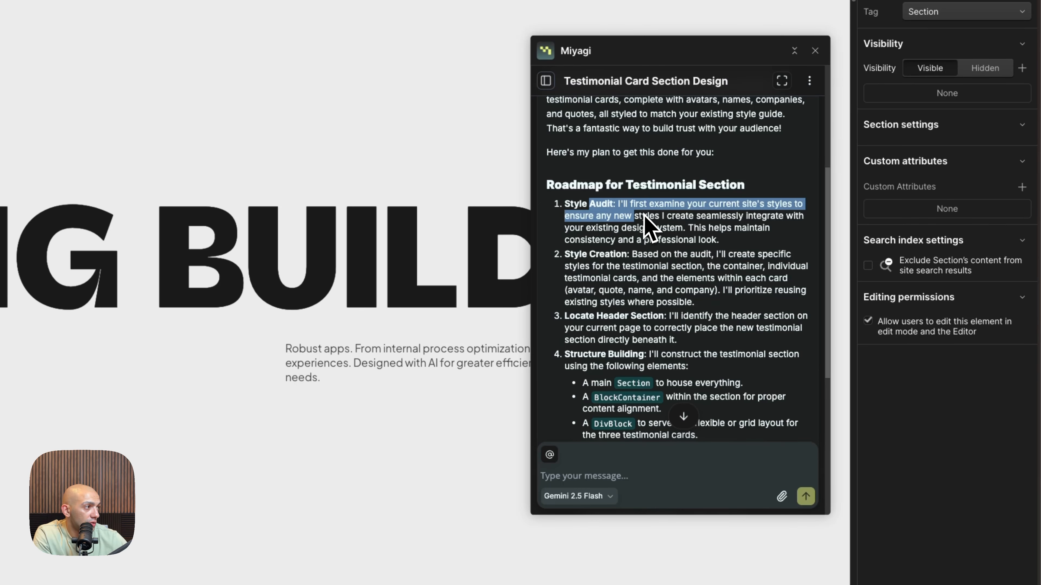
scroll(651, 268, "down", 5)
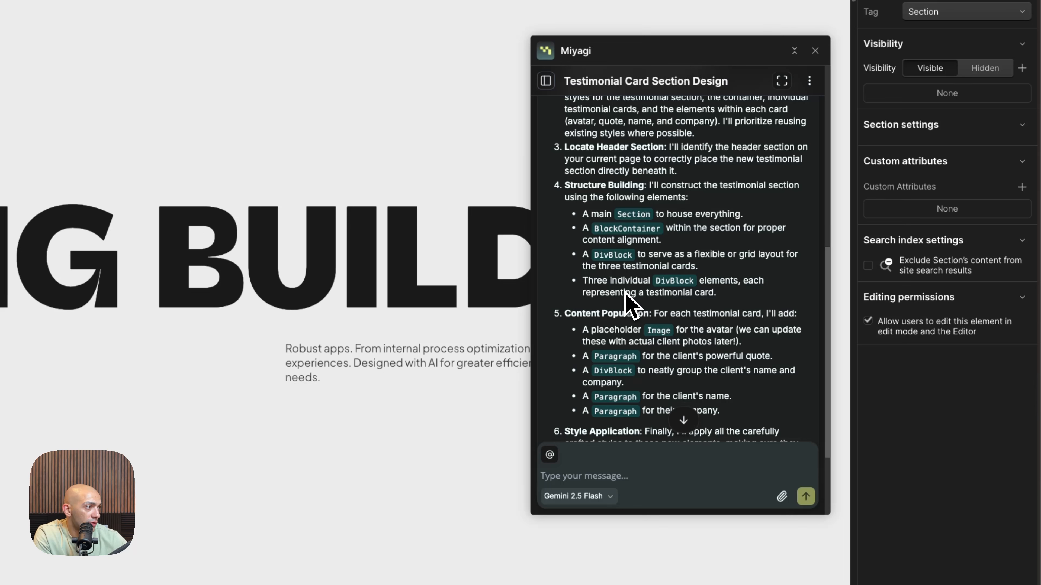
scroll(626, 303, "down", 3)
left_click(718, 476)
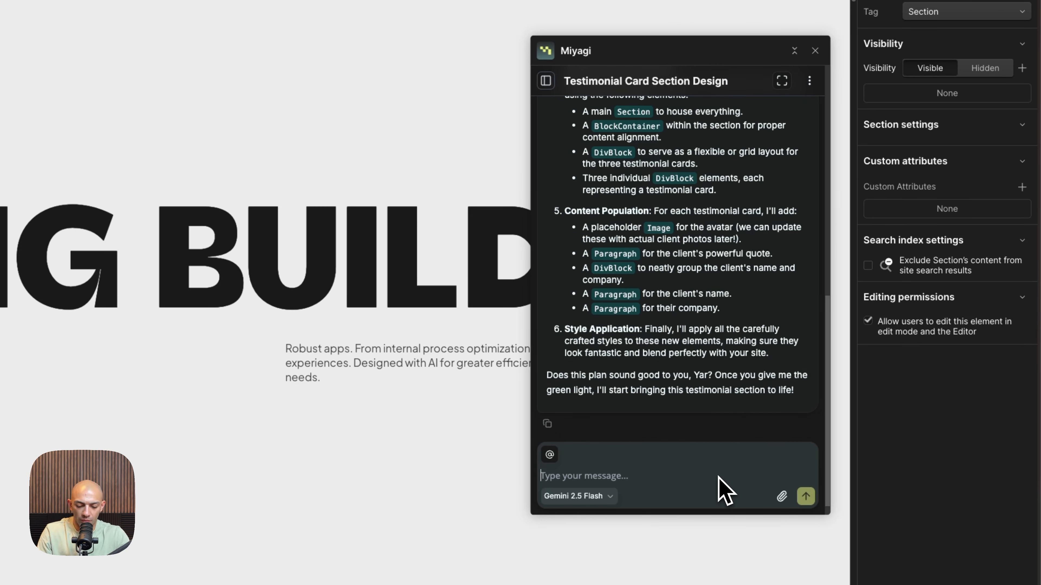
key("Return")
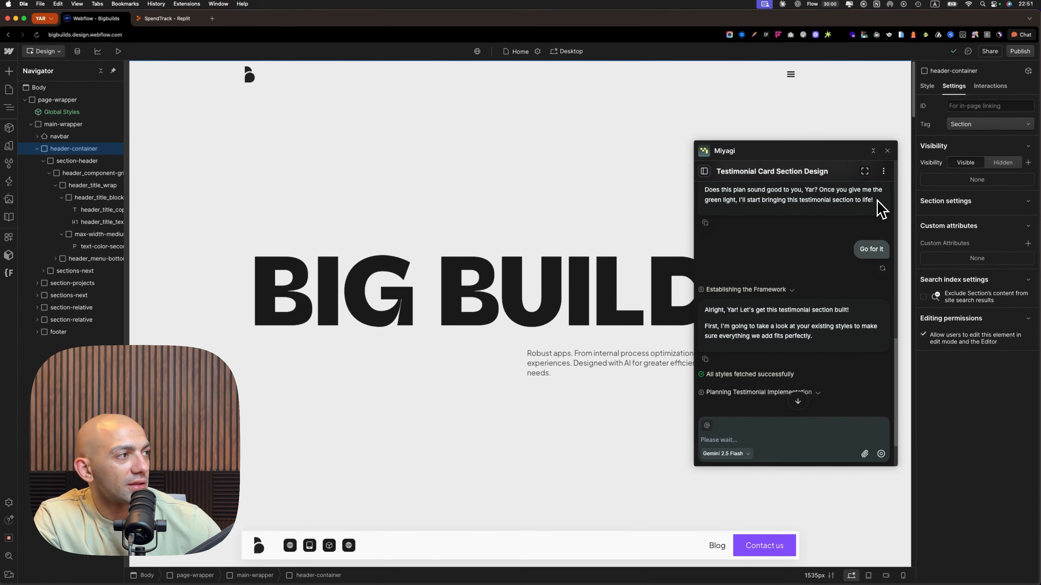
left_click_drag(876, 200, 840, 193)
left_click(824, 194)
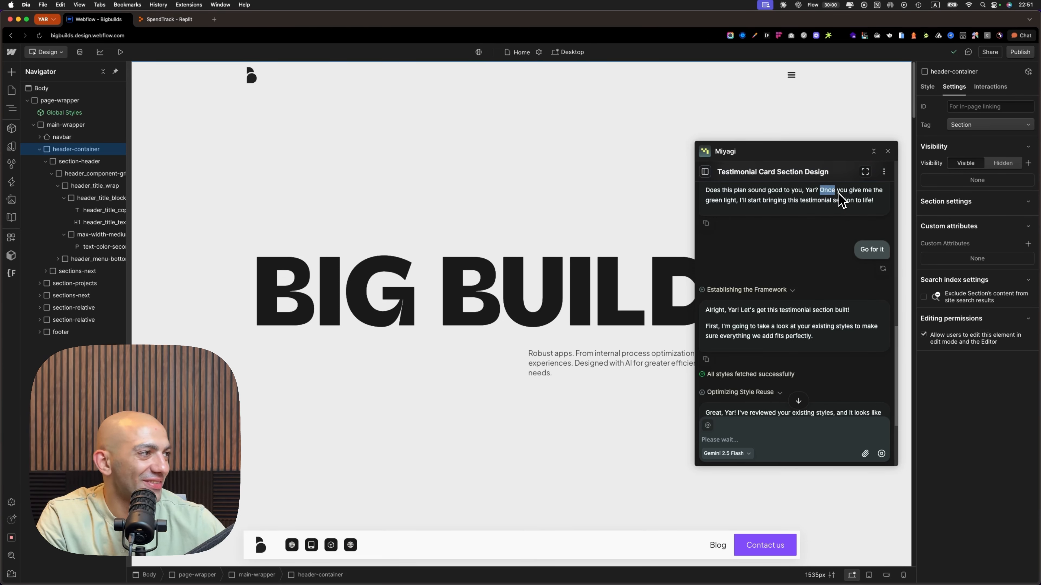
left_click(847, 203)
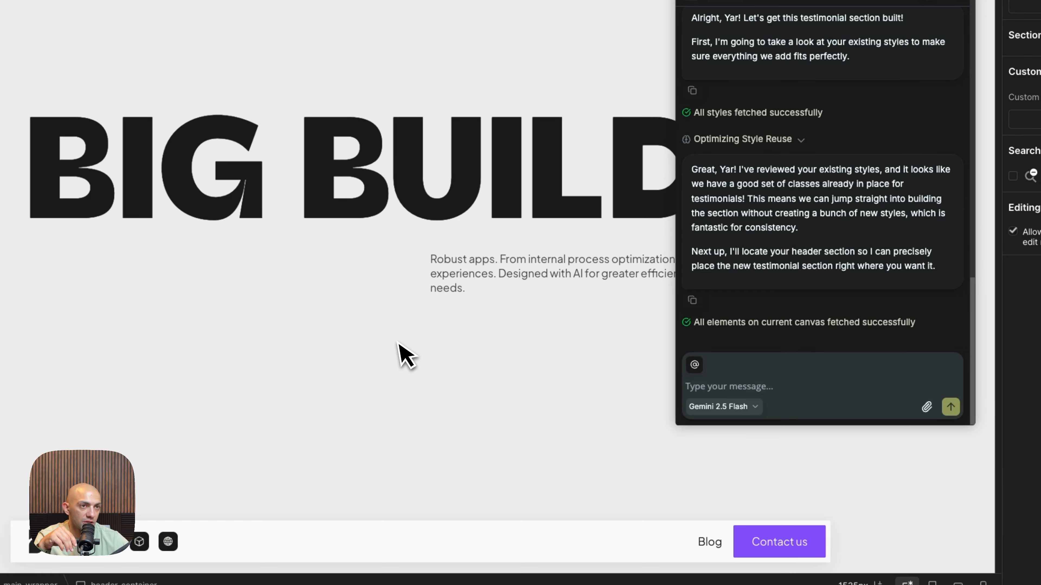
Check the Home page canvas below the header for a new section and prompt the agent with "Continue"
scroll(367, 355, "down", 5)
scroll(465, 404, "down", 10)
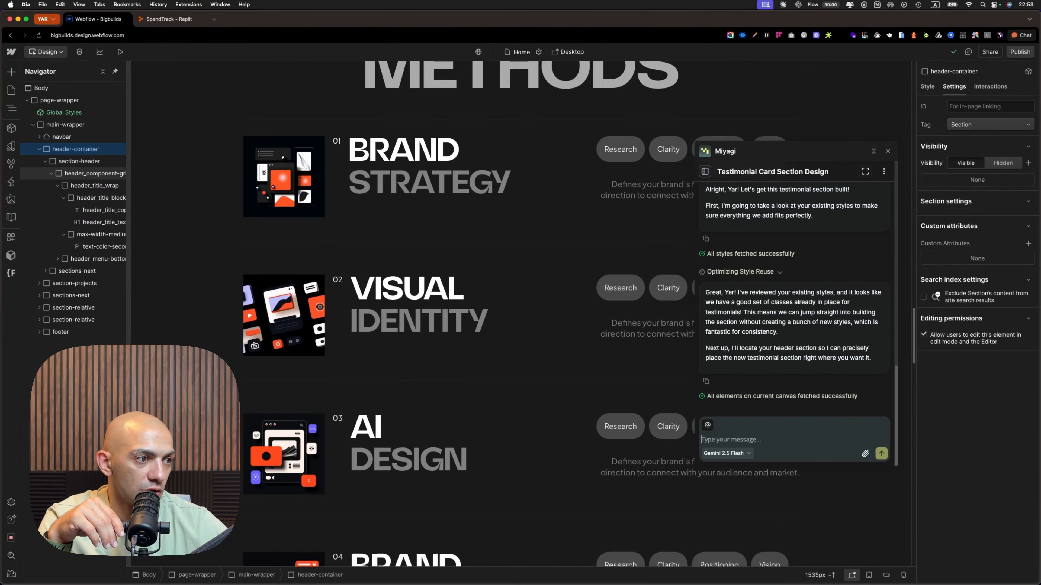
scroll(466, 404, "up", 5)
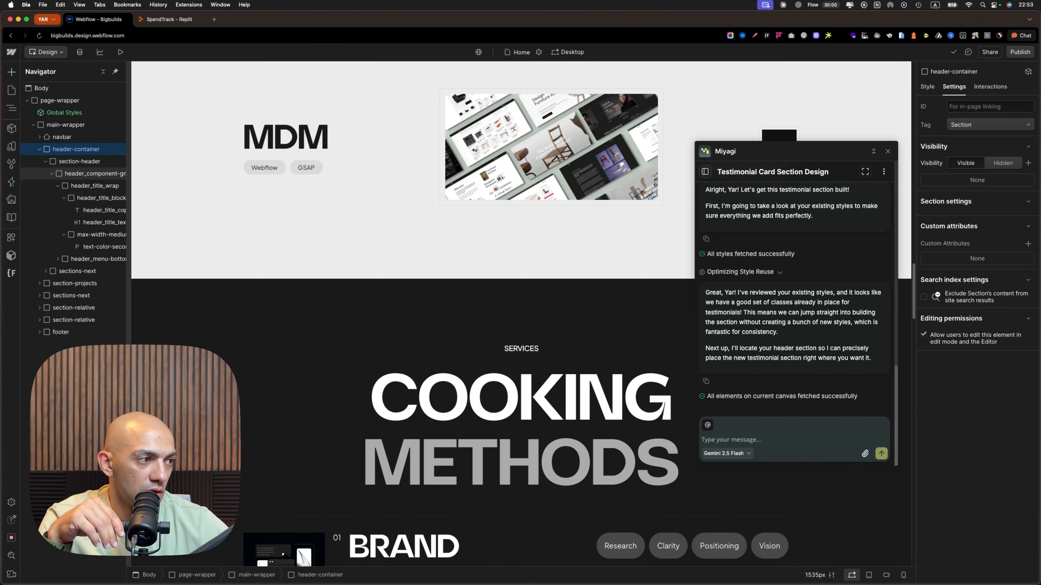
scroll(488, 418, "up", 5)
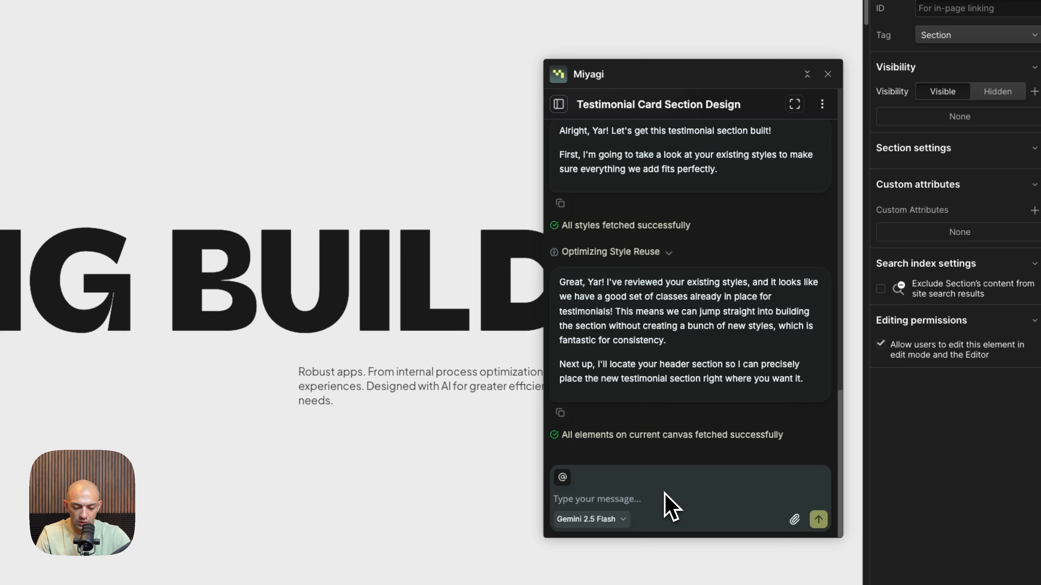
left_click(671, 507)
type("Cont")
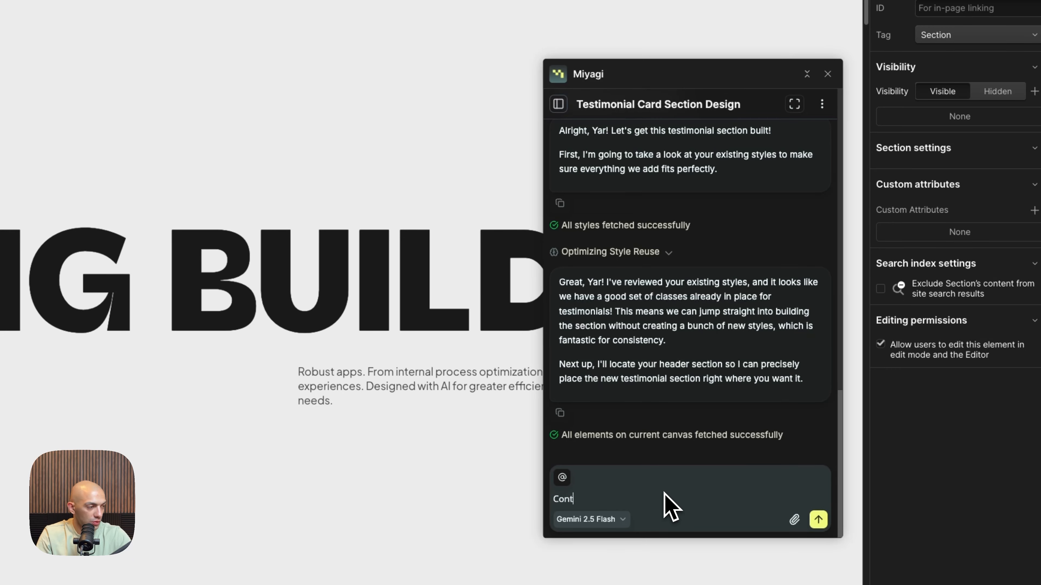
type("inue")
key("Return")
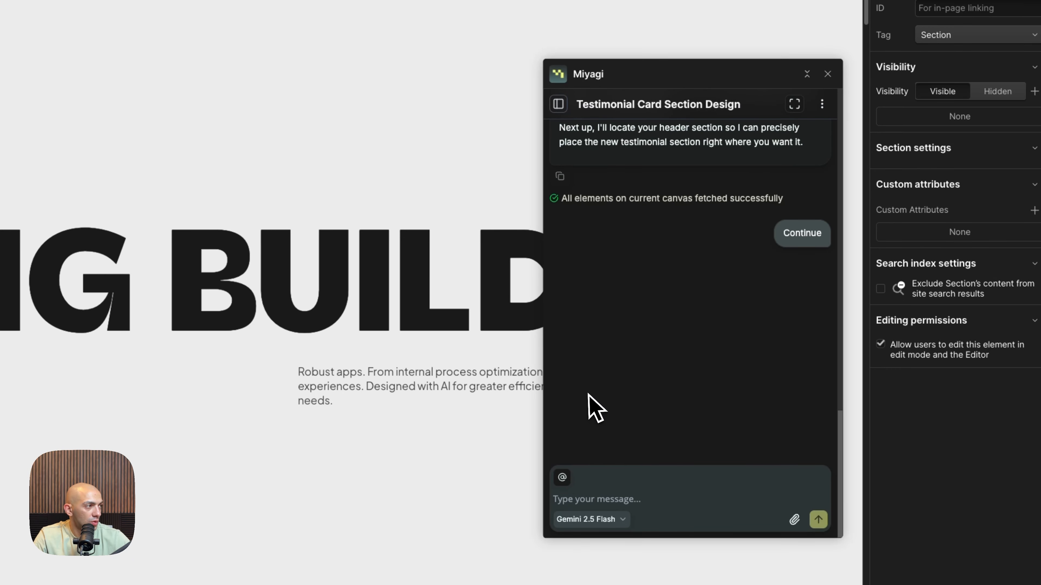
Start another new chat and paste in the testimonial request copied from the beginning of the current conversation
scroll(681, 275, "up", 15)
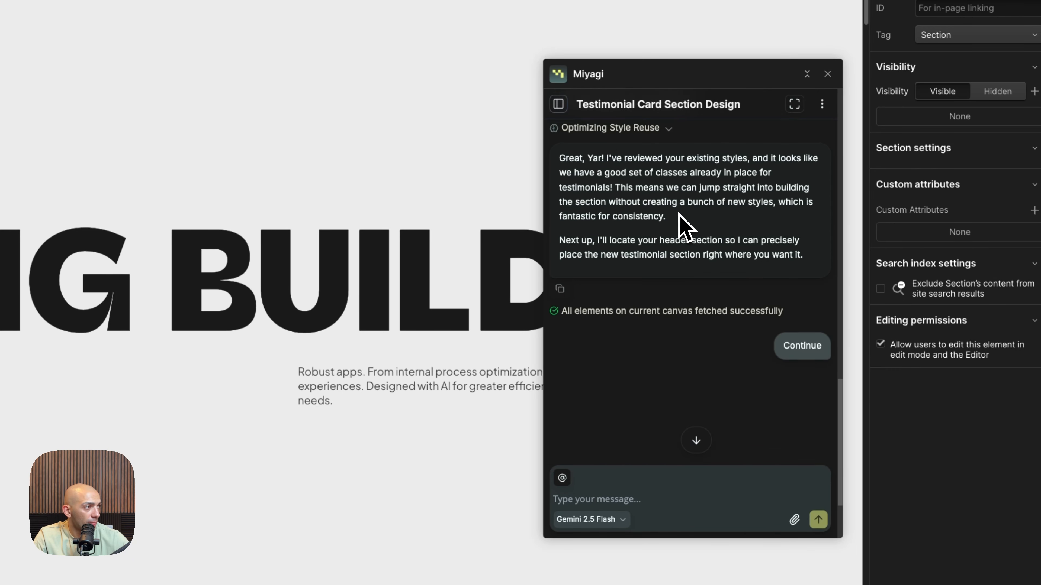
scroll(669, 227, "up", 10)
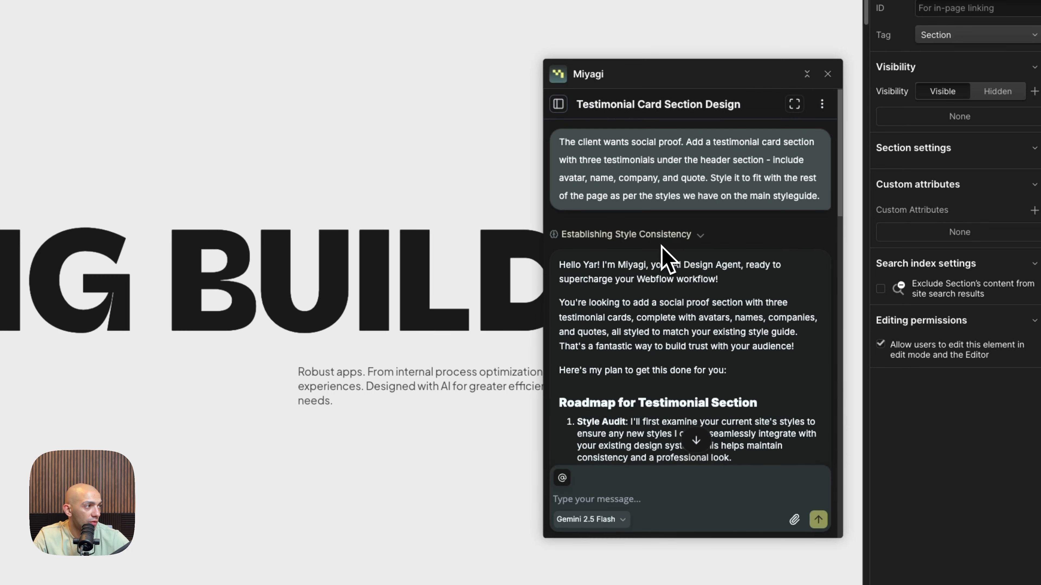
triple_click(675, 186)
key("ctrl+c")
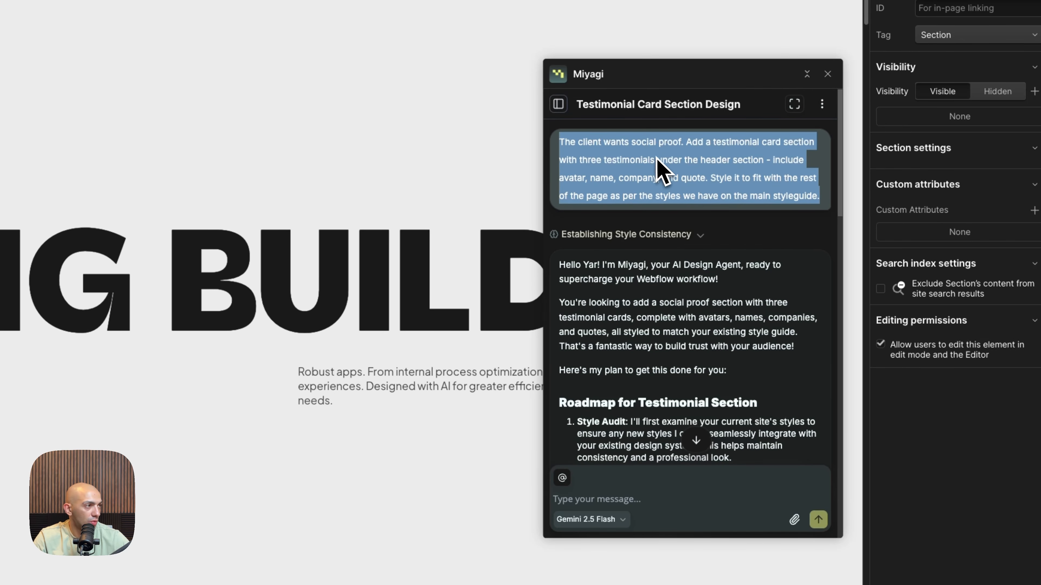
left_click(558, 104)
left_click(731, 103)
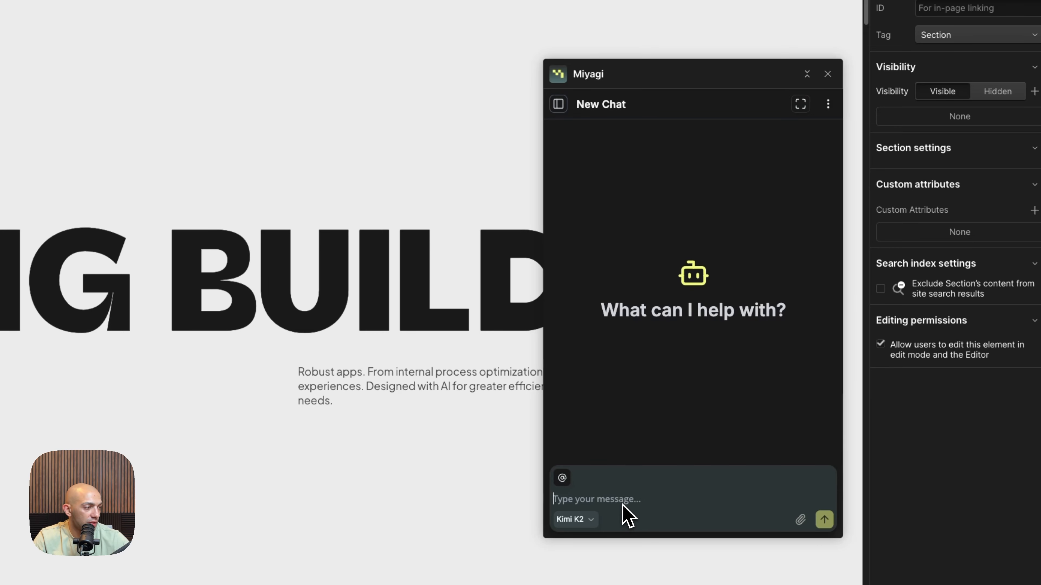
key("ctrl+v")
Remove the words "under the header section" from the pasted testimonial request
double_click(715, 478)
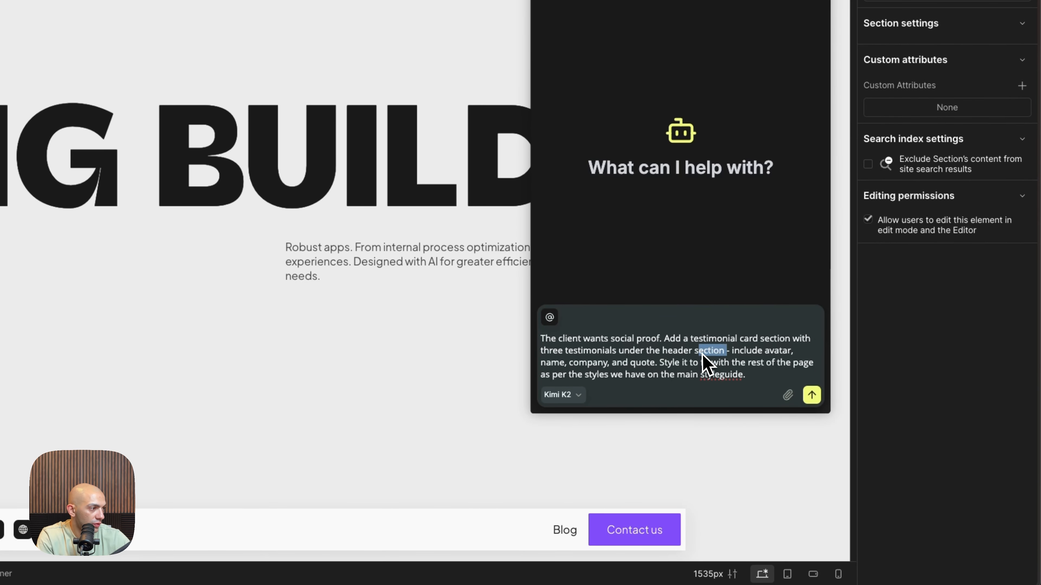
left_click_drag(702, 353, 623, 354)
key("BackSpace")
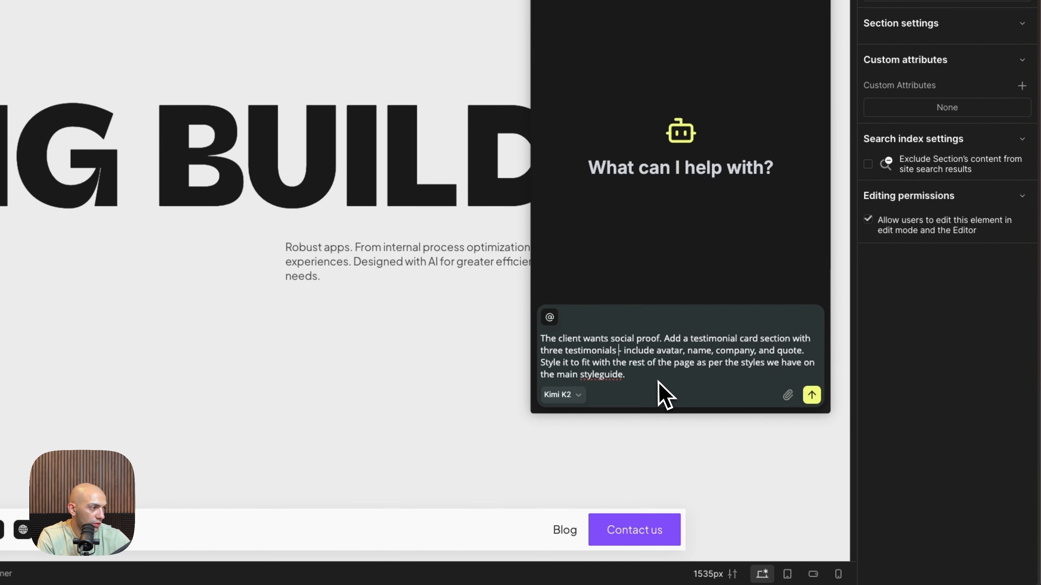
Select Gemini 2.5 Flash as the model and send the shortened testimonial request
left_click(574, 396)
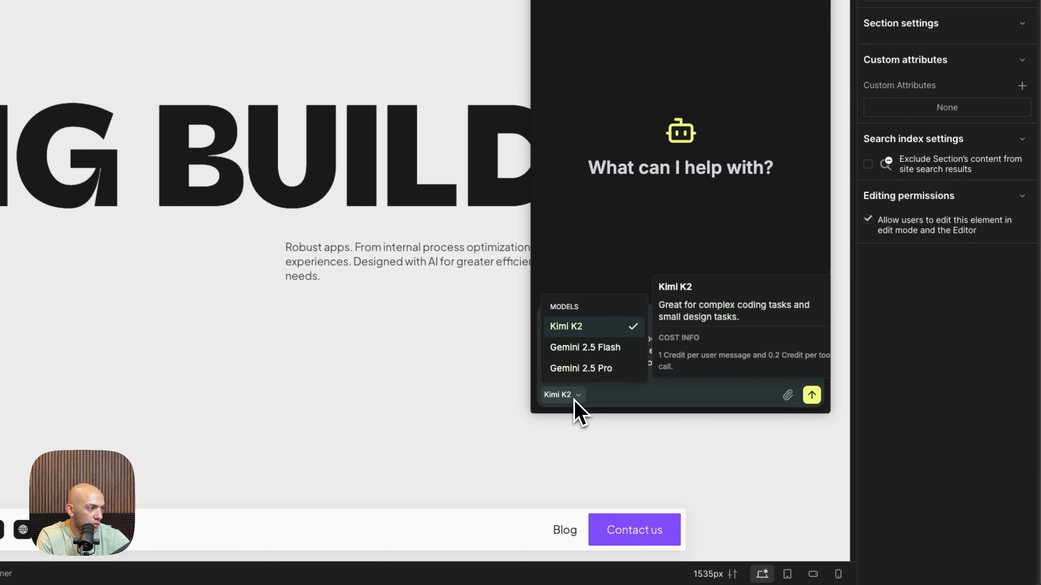
left_click(591, 349)
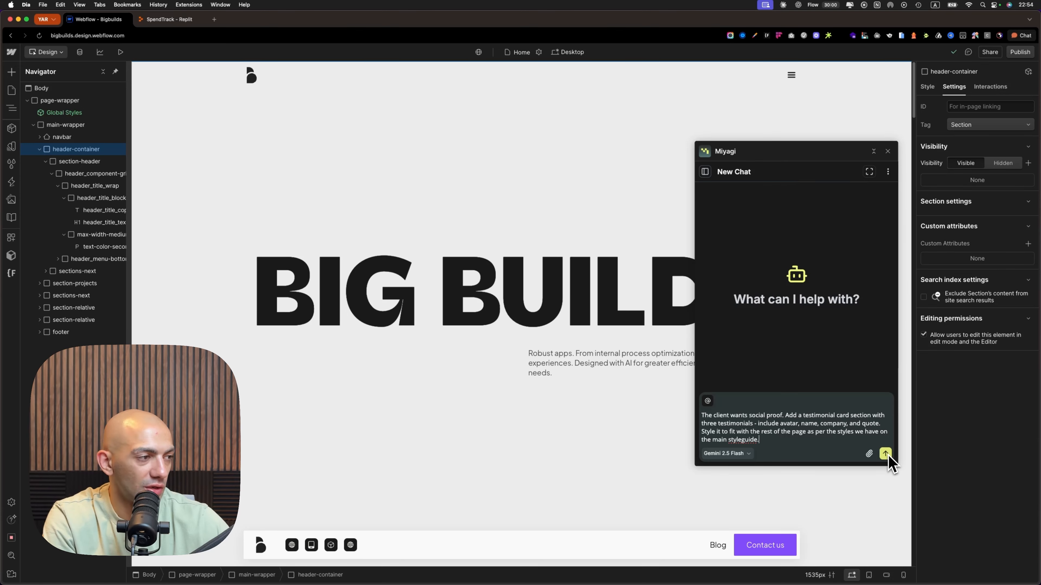
left_click(886, 455)
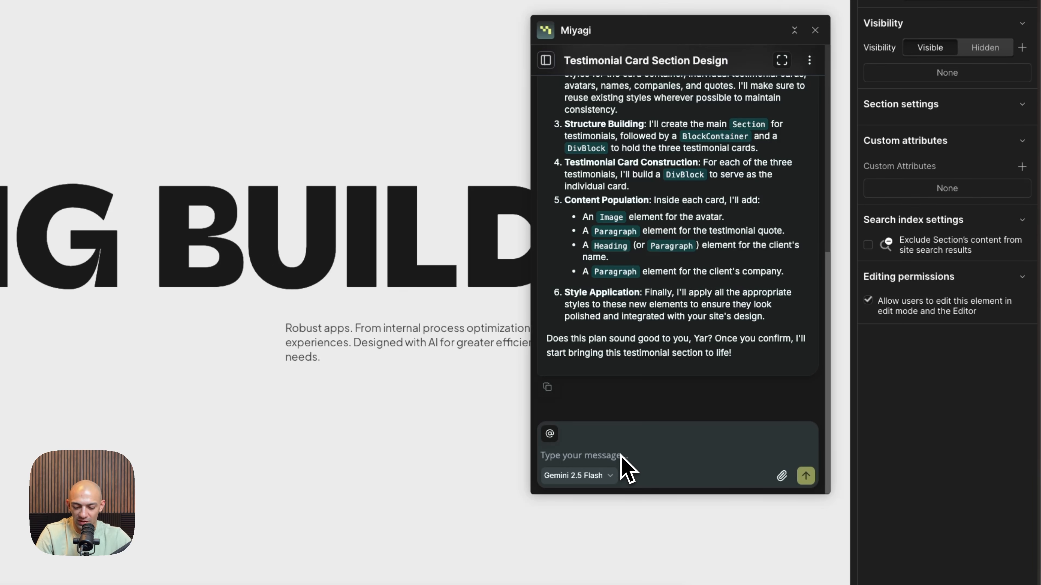
Approve the agent's new roadmap by replying "Sounds good" and review its style audit and style creation points
type("Sounds good")
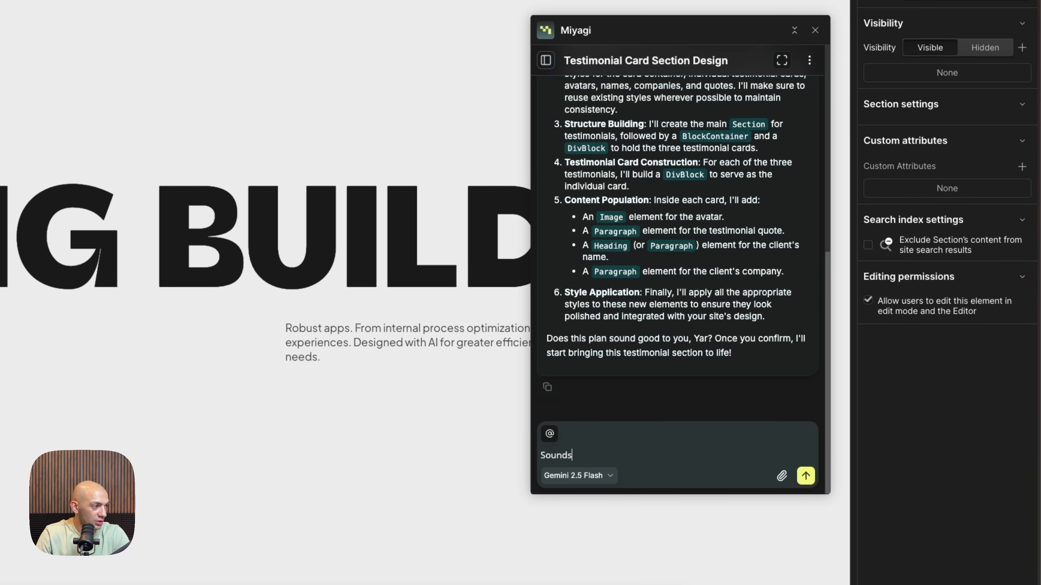
key("Return")
scroll(667, 218, "up", 10)
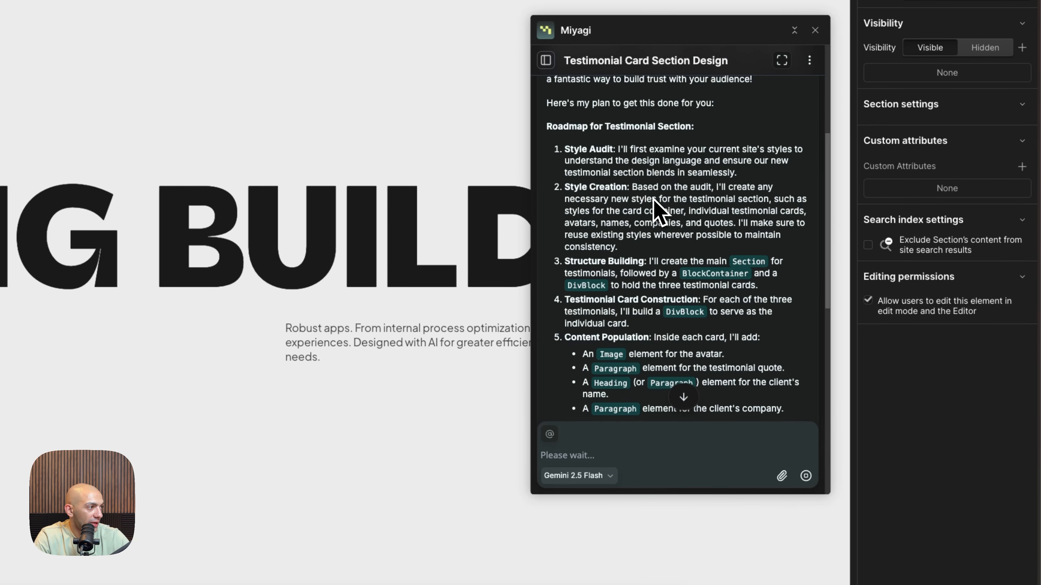
scroll(656, 205, "down", 15)
left_click_drag(592, 222, 733, 210)
left_click(687, 210)
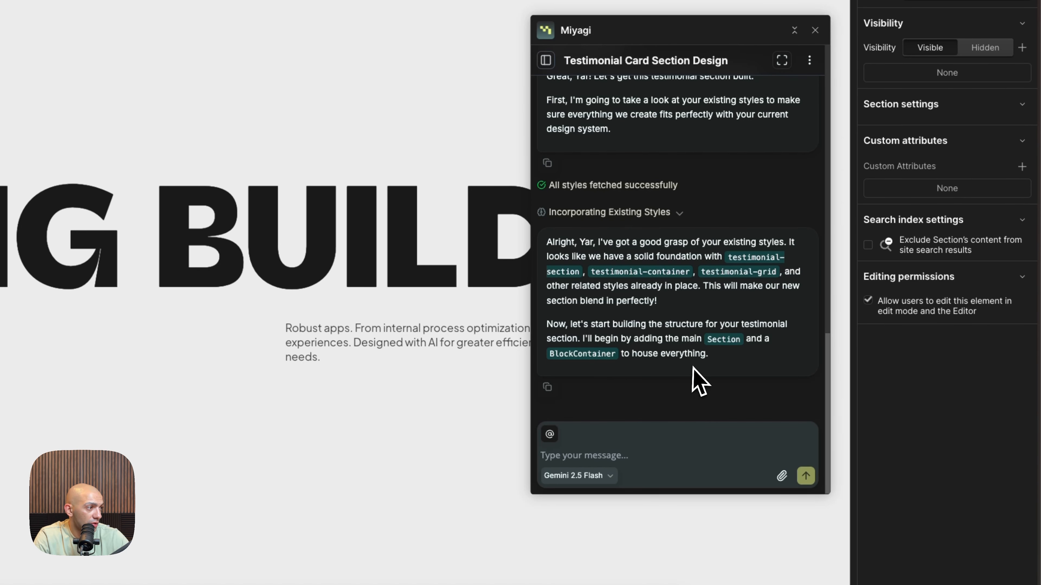
Reply "Great continue" to the agent in the testimonial chat and collapse the section-header element in the page structure
type("Great continu")
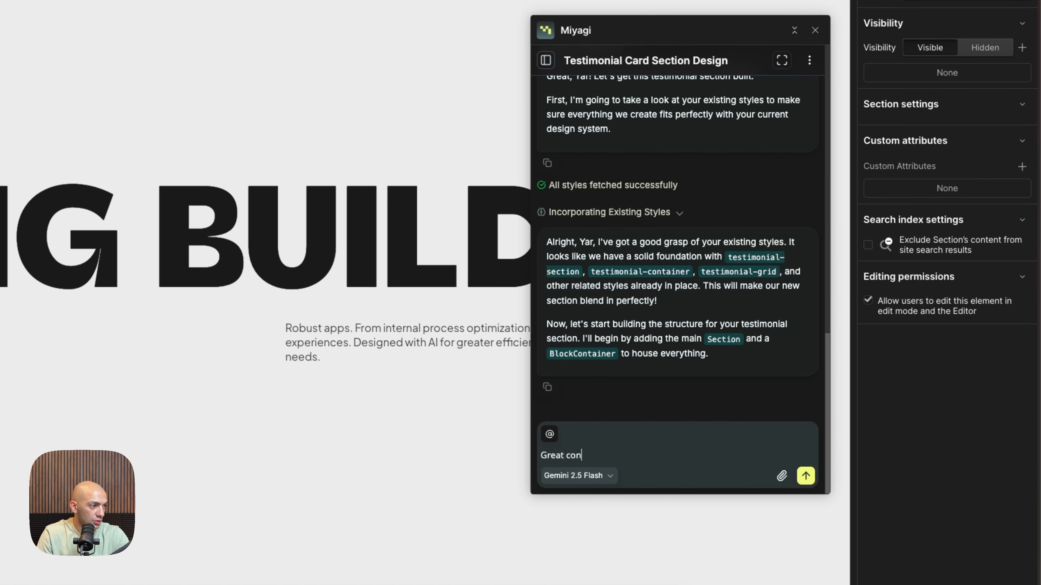
type("e")
key("Return")
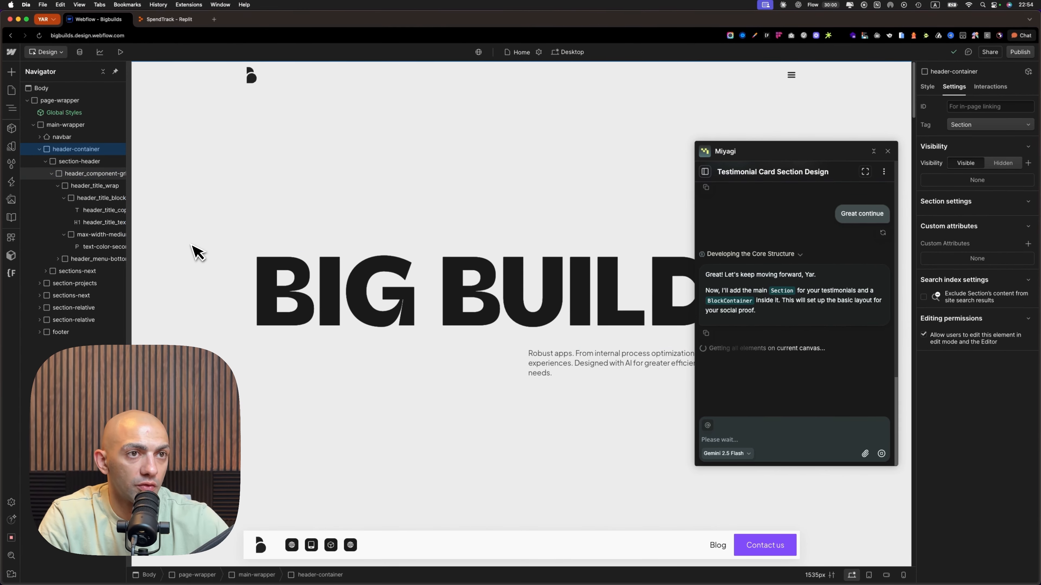
left_click(46, 162)
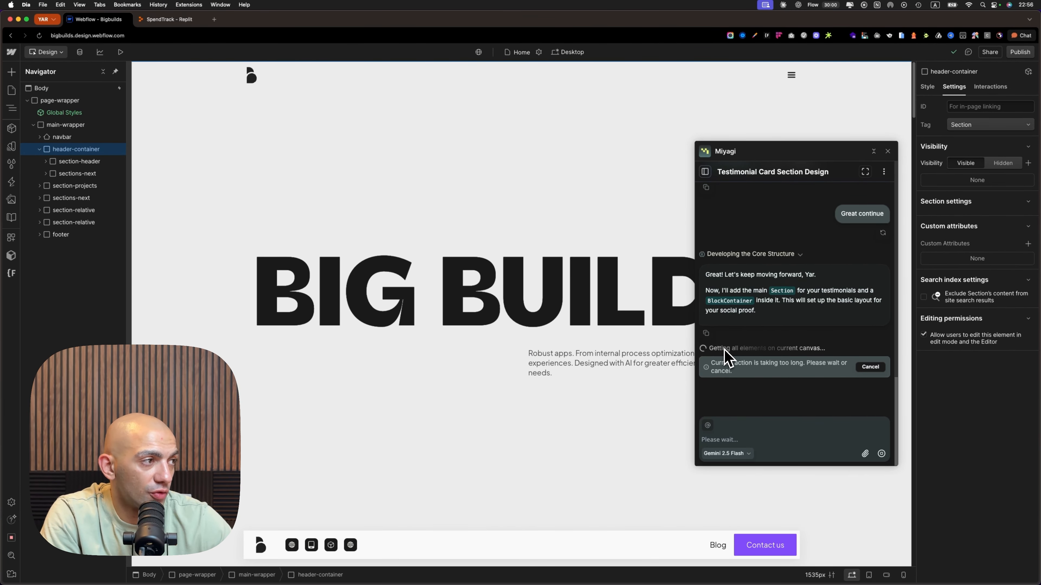
Check the agent's reasoning under "Developing the Core Structure" and reply telling it to continue
left_click(800, 255)
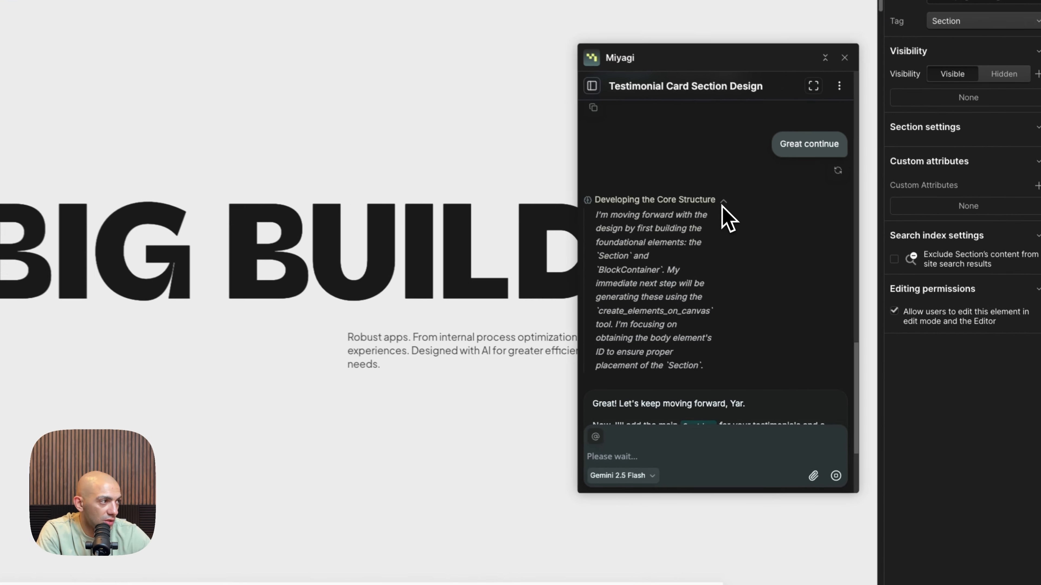
left_click(724, 201)
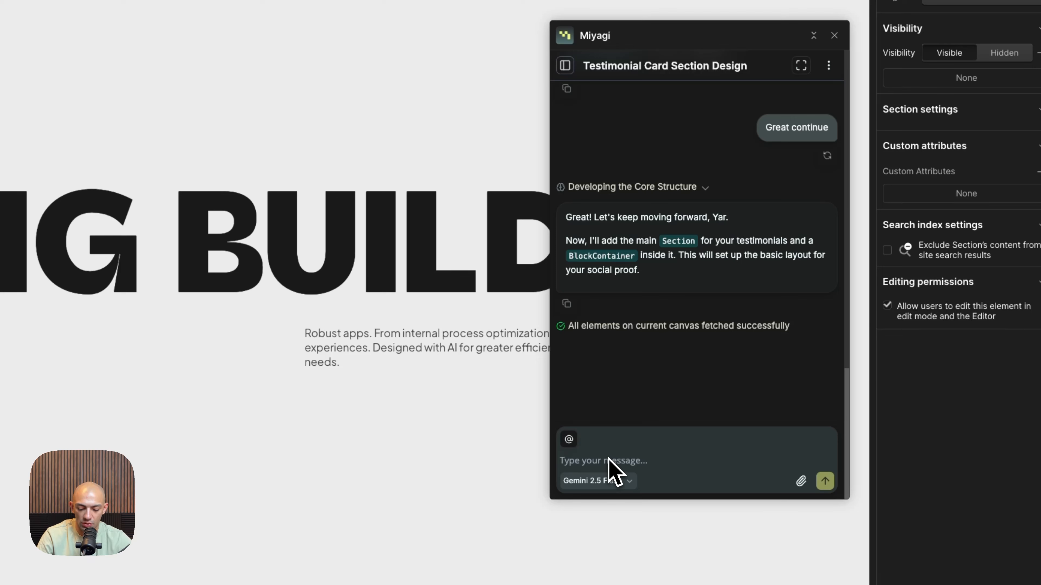
type("c")
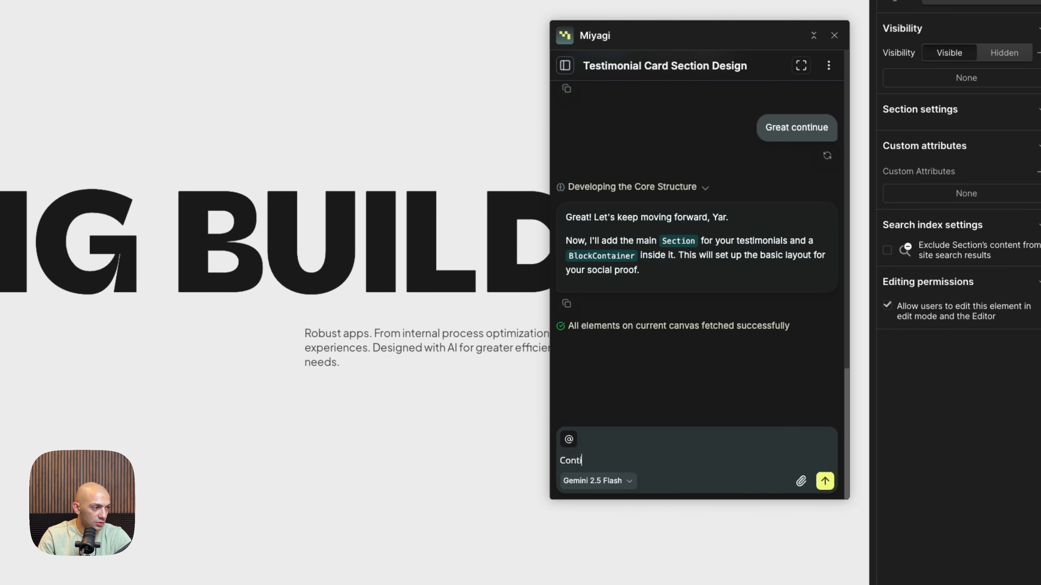
key("Return")
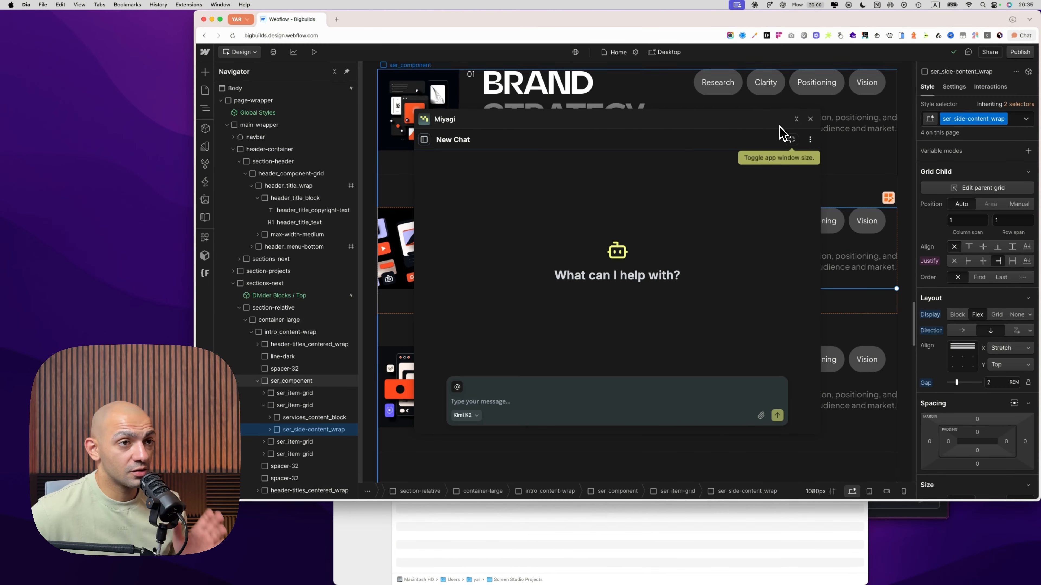
Bring the home page's CTA section into view and paste the request for a matching 'Contact Us' form replacing its button into the new chat
scroll(855, 248, "up", 5)
scroll(856, 248, "down", 10)
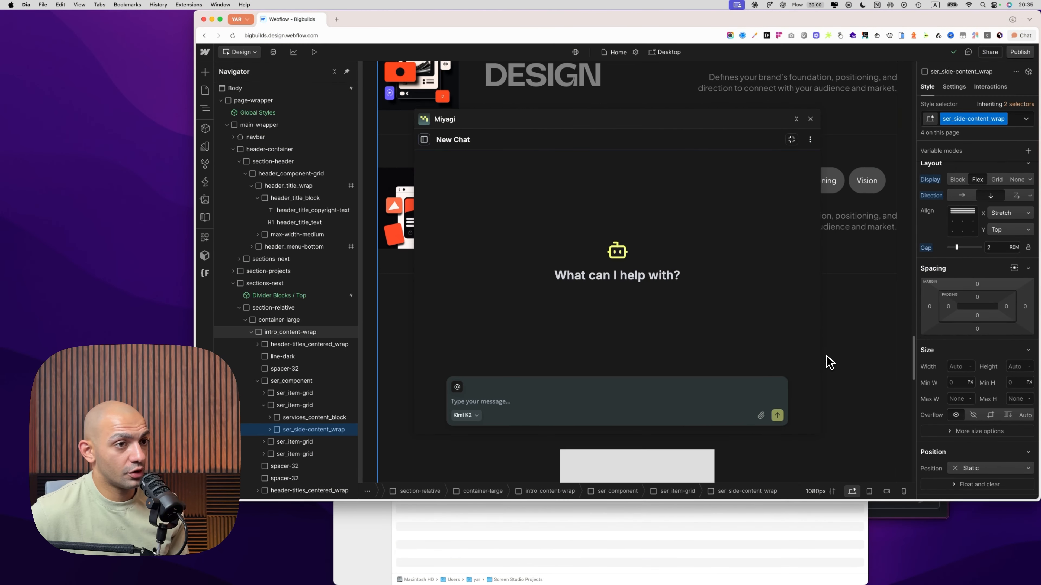
scroll(865, 351, "down", 5)
left_click_drag(710, 127, 493, 94)
scroll(704, 180, "down", 4)
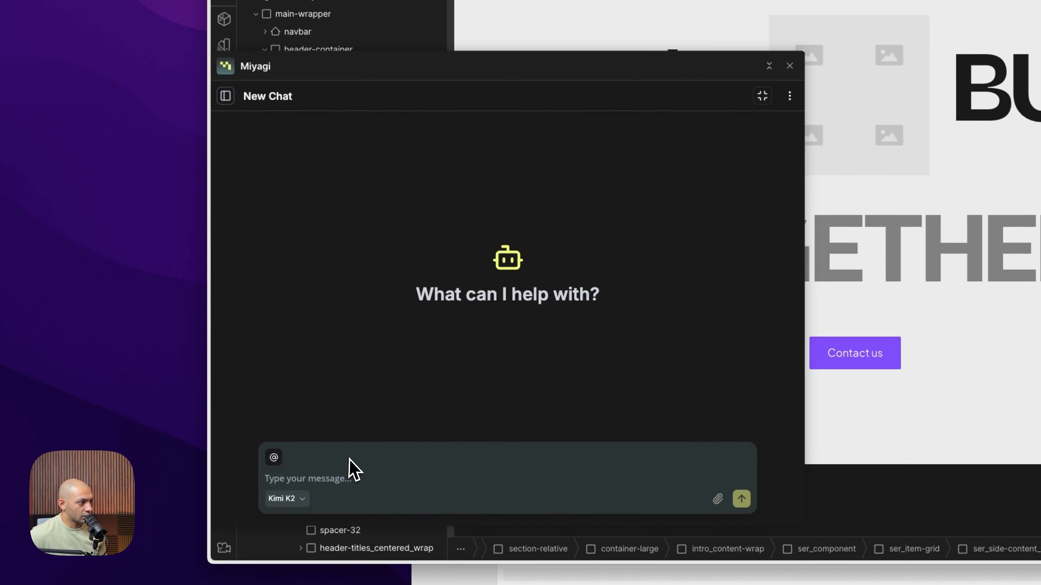
left_click(294, 448)
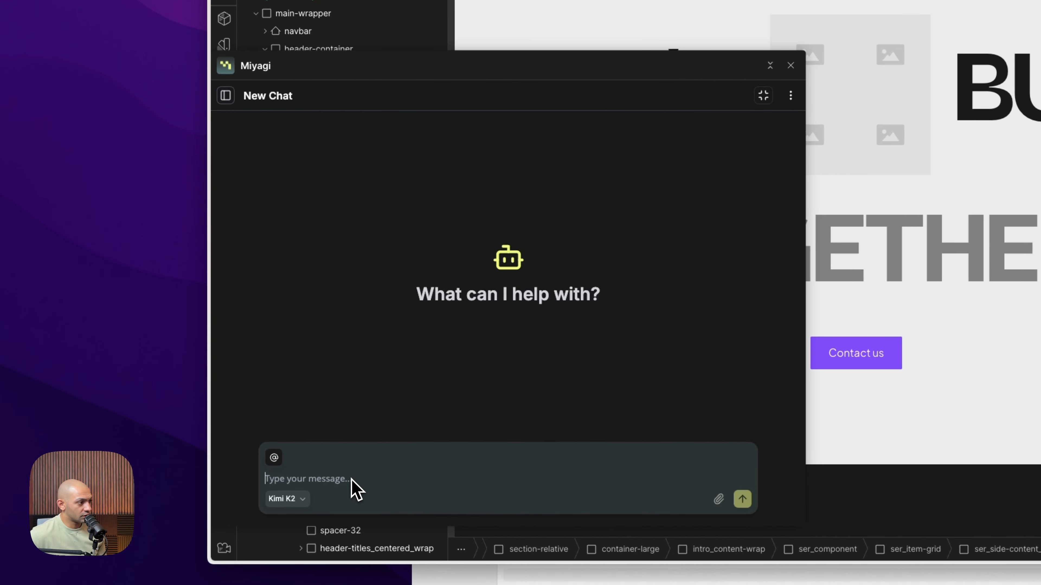
type("I need to add a 'Contact Us' form instead of the button in the CTA section on the home page. Create one with company name, email, phone, and message fields. Make it match the existing design style.")
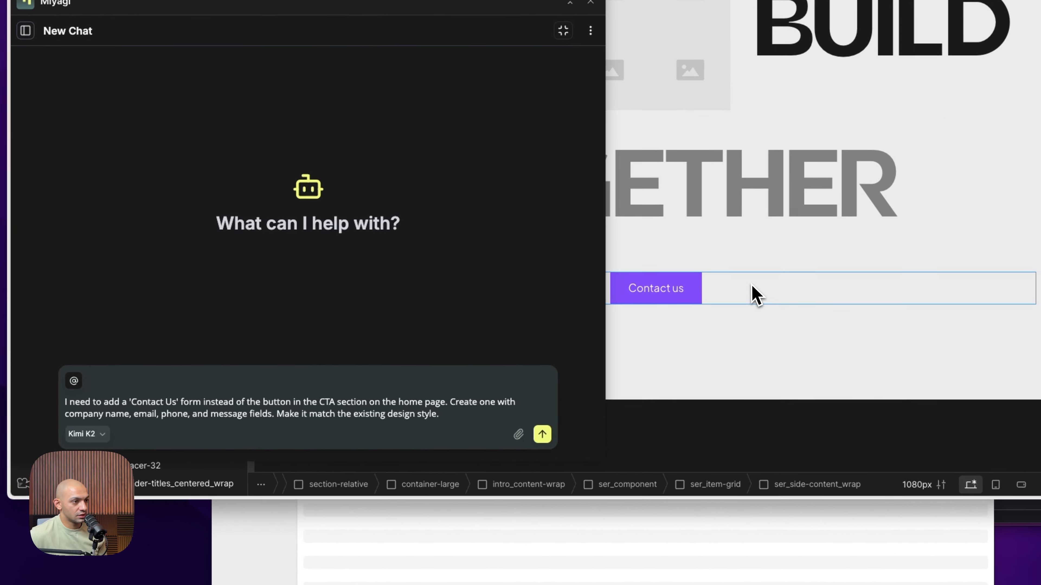
Attach the CTA section's button-group, including children with styles, as context for the request
left_click(898, 356)
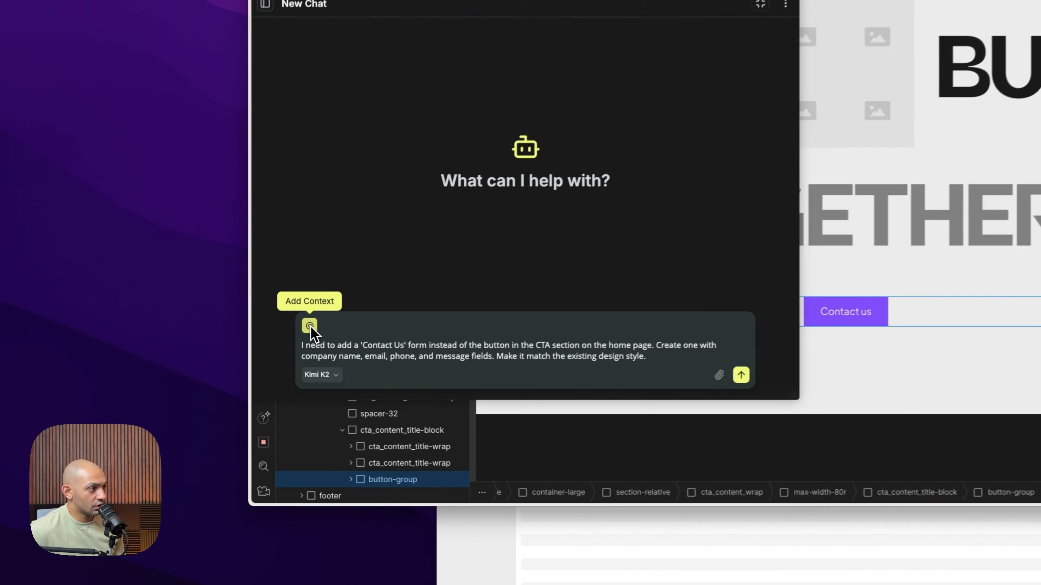
left_click(239, 367)
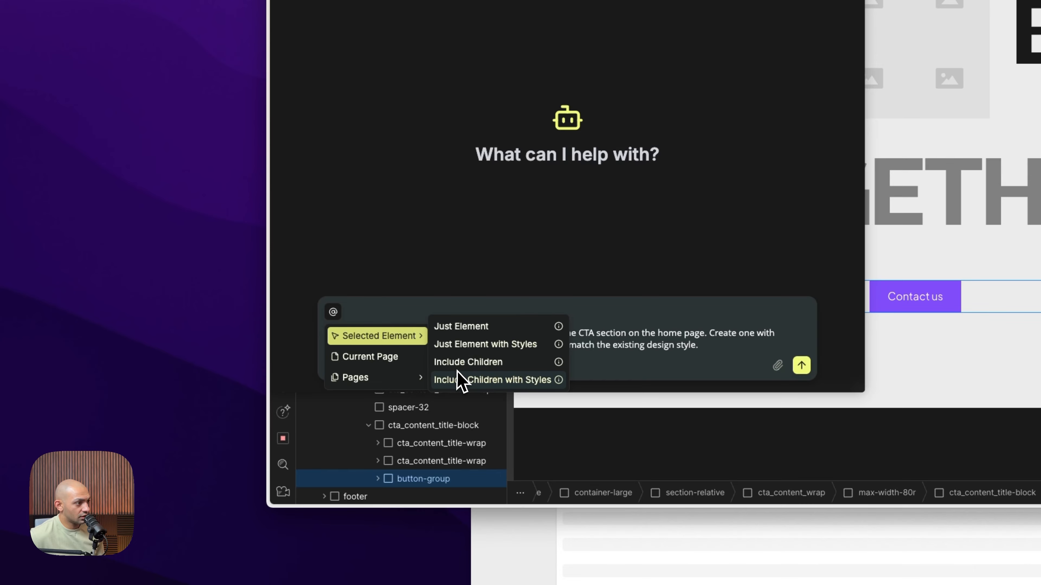
left_click(459, 381)
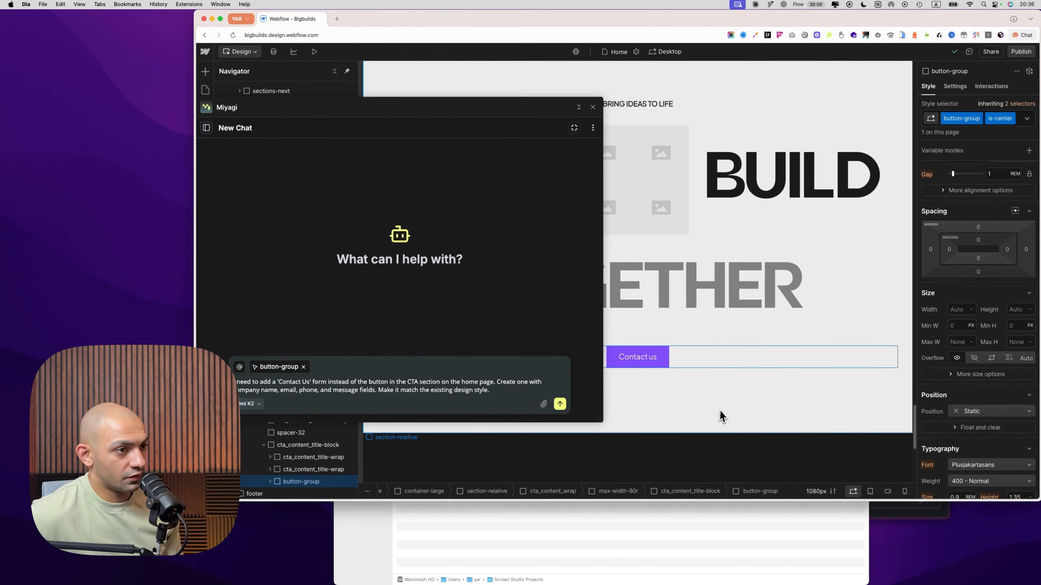
Replace the attached element context with the whole CTA section-relative element, including children with styles
left_click(1030, 374)
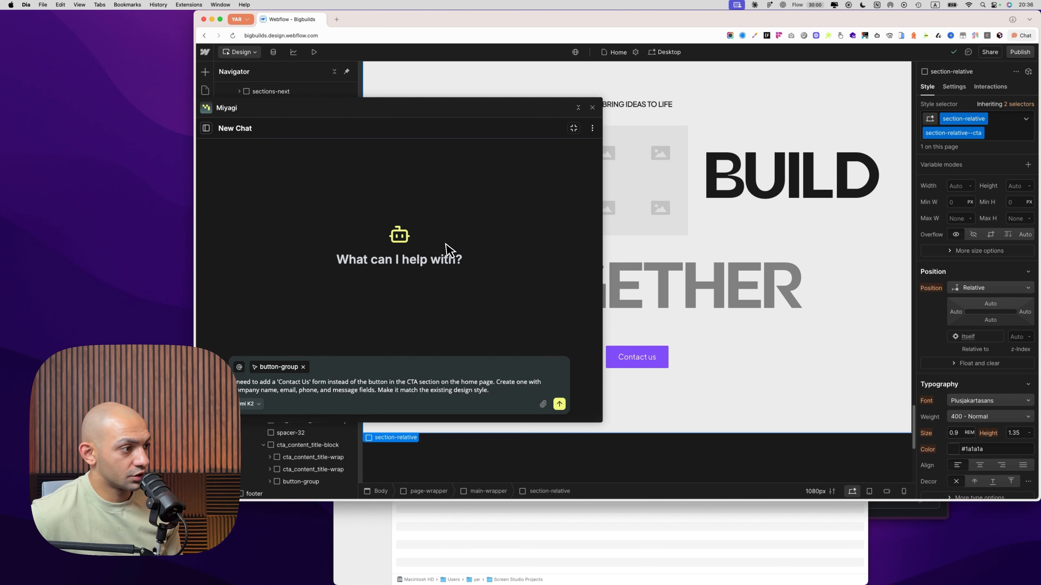
left_click_drag(414, 130, 621, 137)
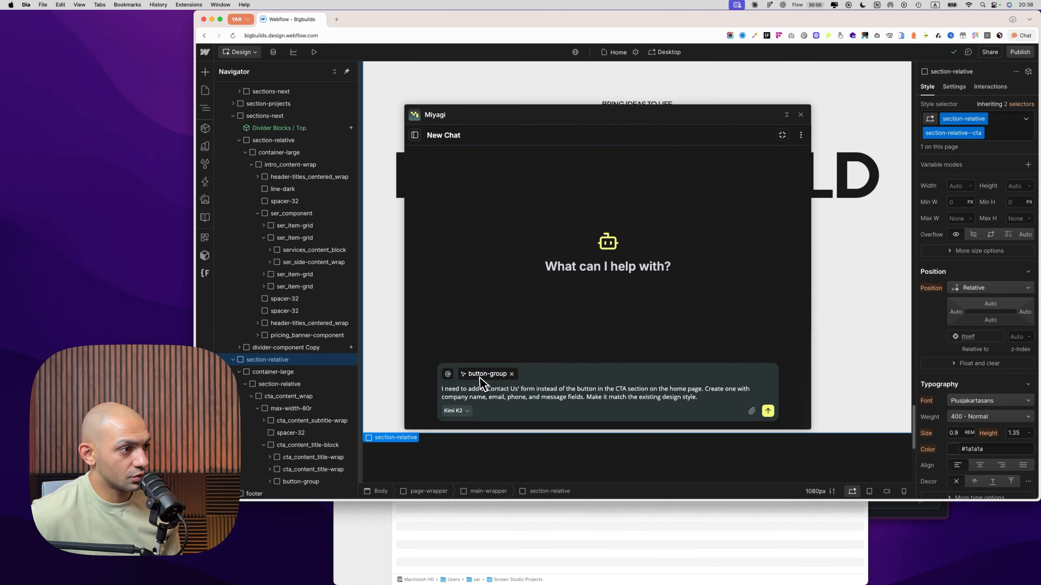
left_click(447, 375)
mouse_move(479, 394)
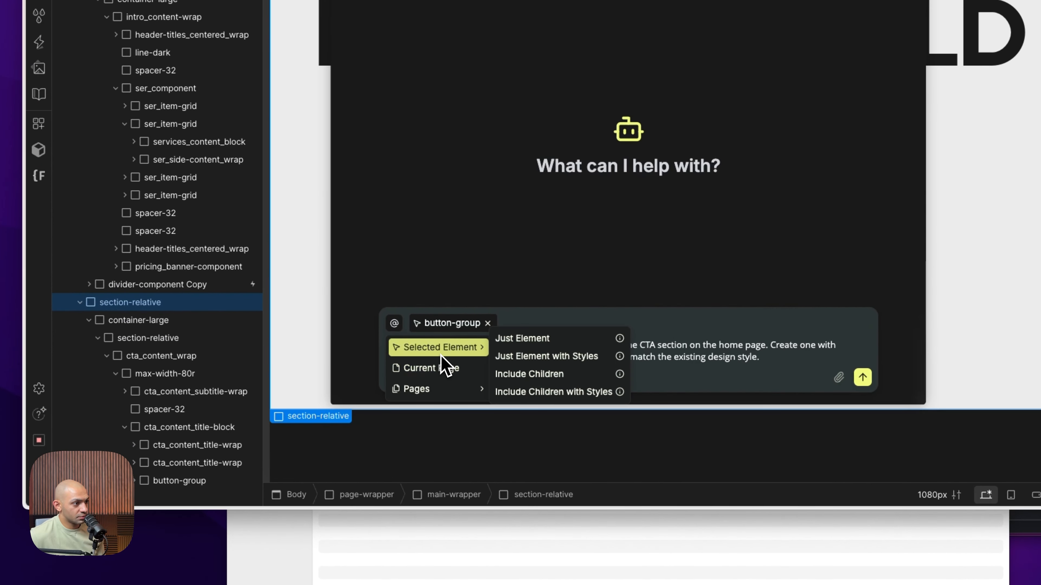
left_click(533, 392)
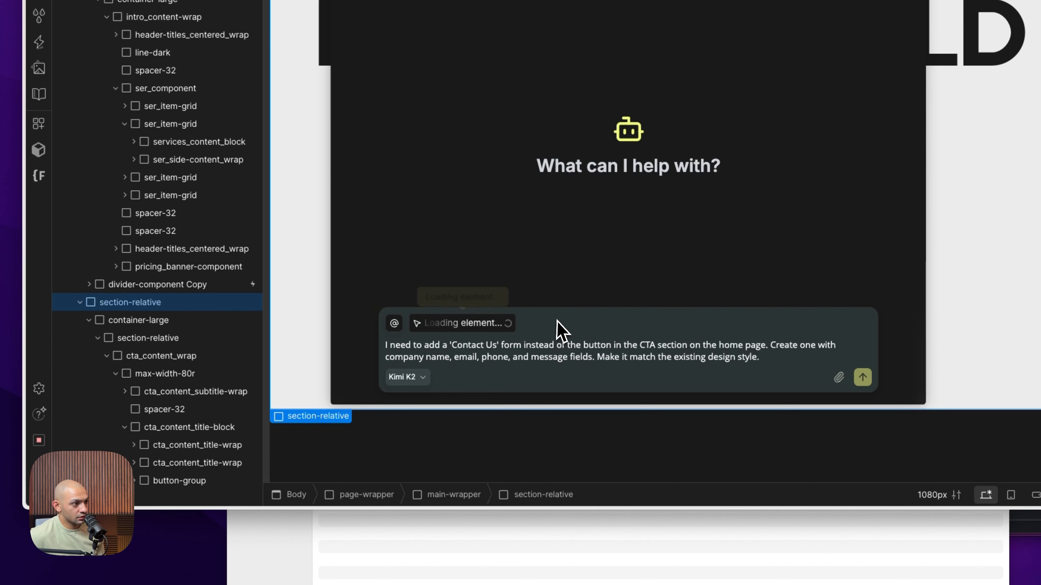
Add the Home static page as further context for the contact form request
left_click(394, 323)
mouse_move(459, 348)
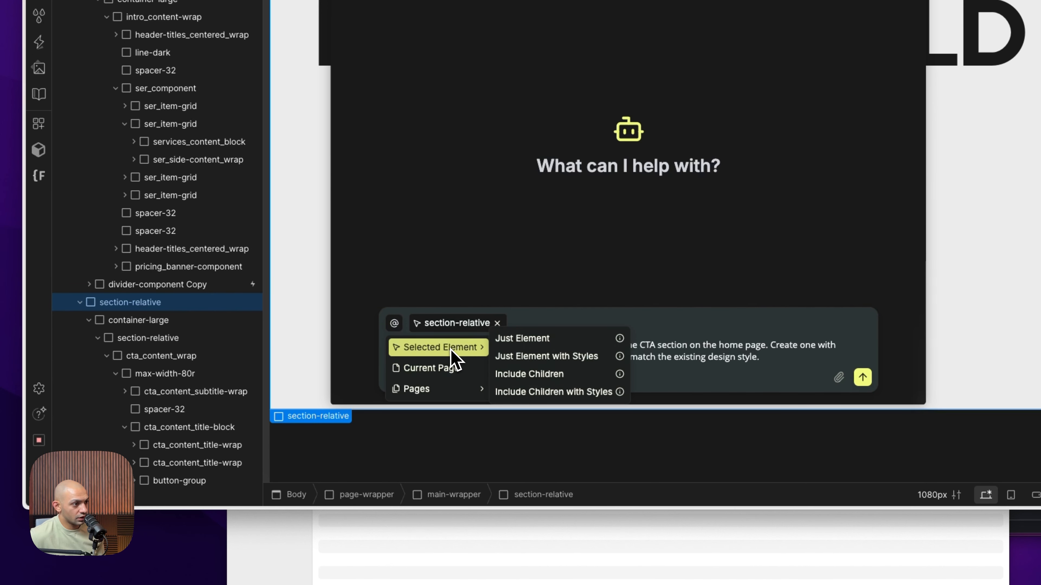
left_click(690, 341)
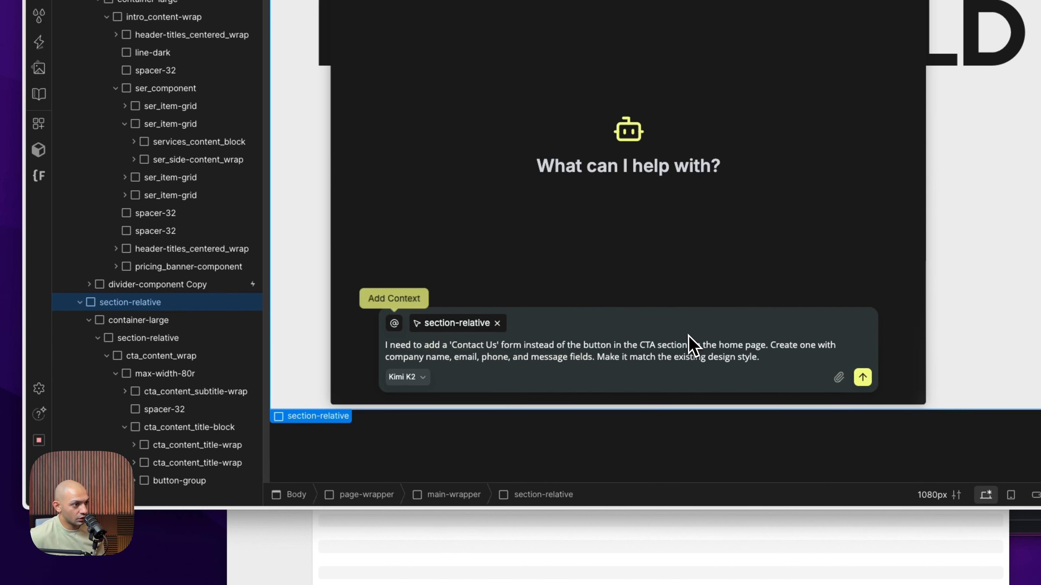
left_click(393, 323)
mouse_move(441, 389)
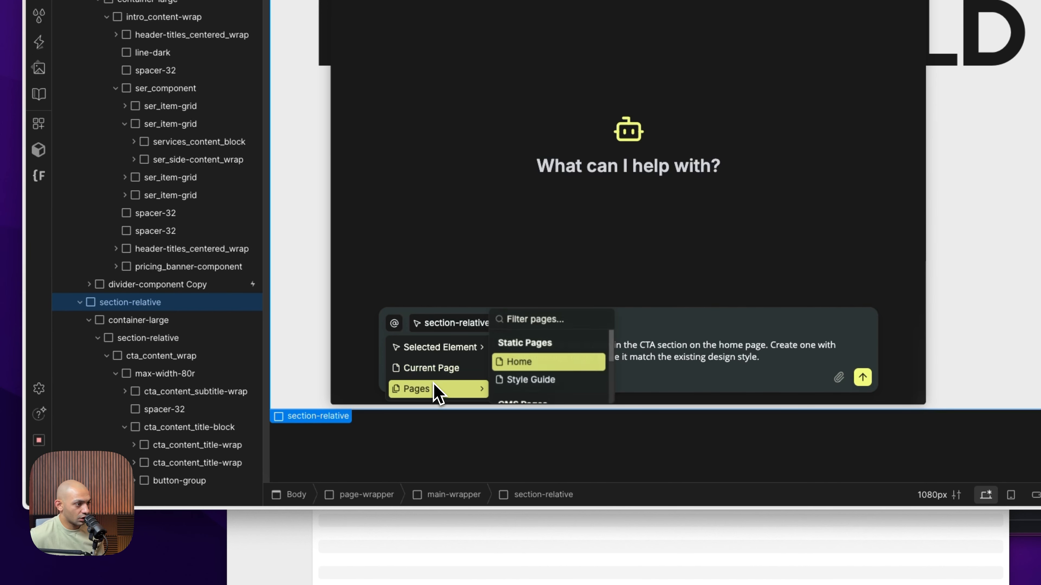
left_click(543, 365)
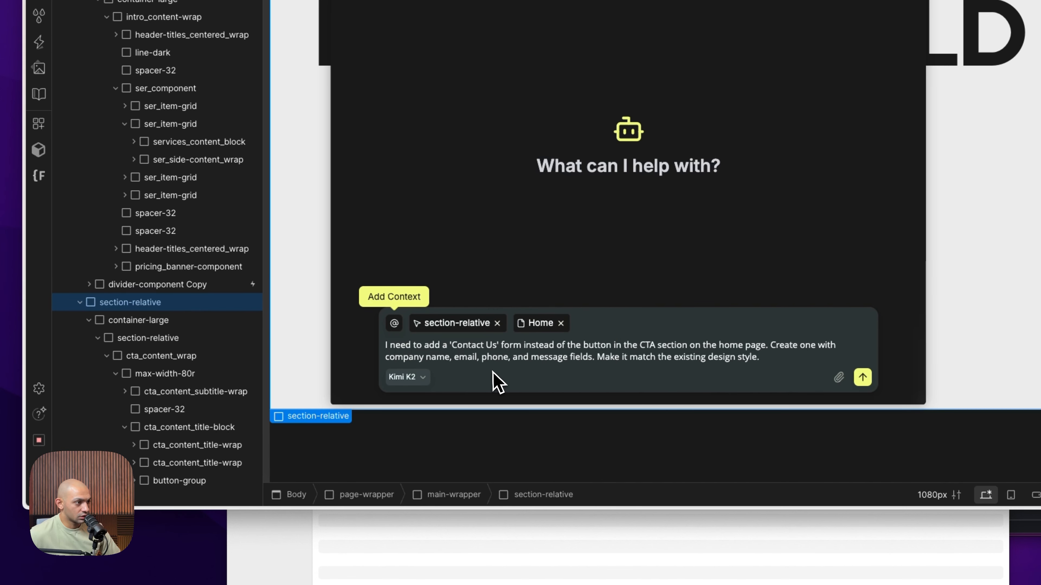
Select Gemini 2.5 Pro as the model and send the contact form request
left_click(406, 378)
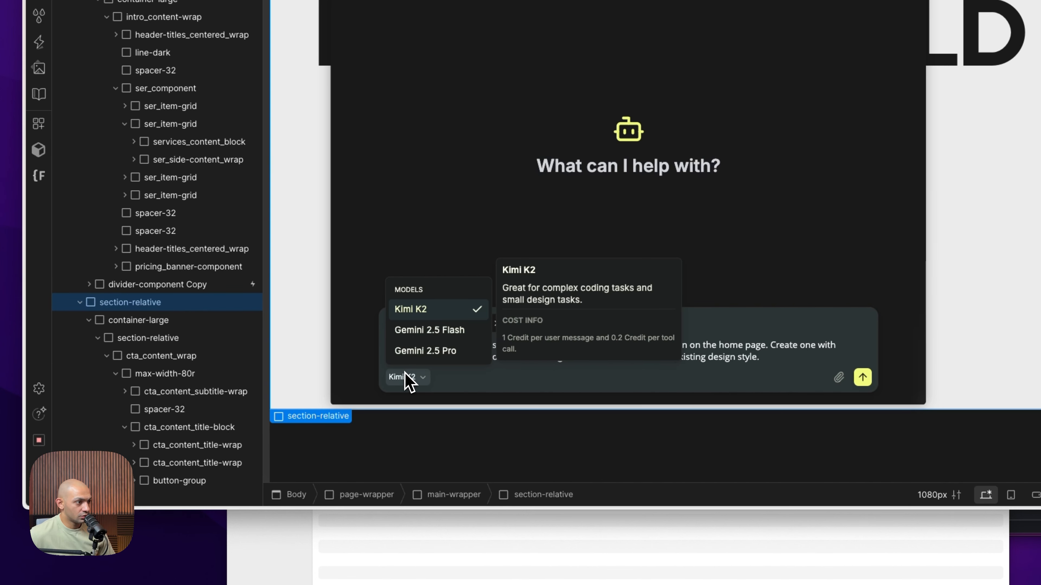
left_click(422, 351)
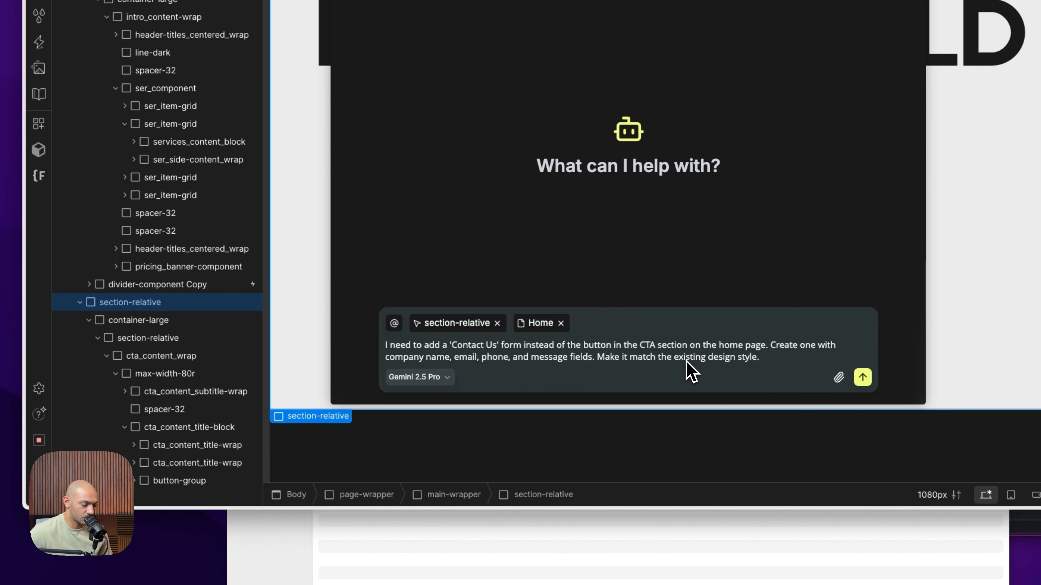
key("Return")
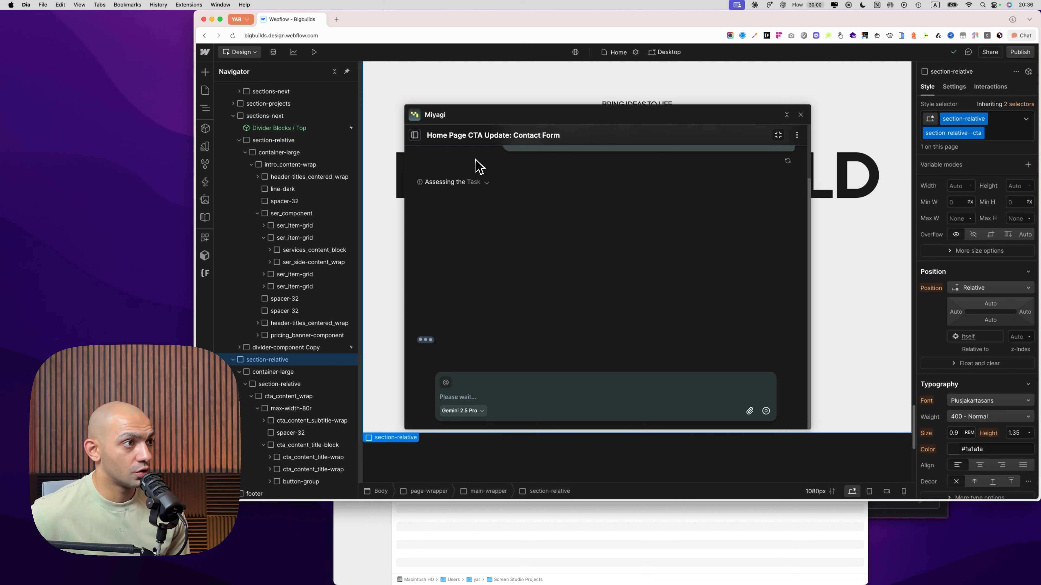
Look at the chat sessions and Miyagi's home screen, and reopen the "Home Page CTA Update: Contact Form" chat
left_click(415, 135)
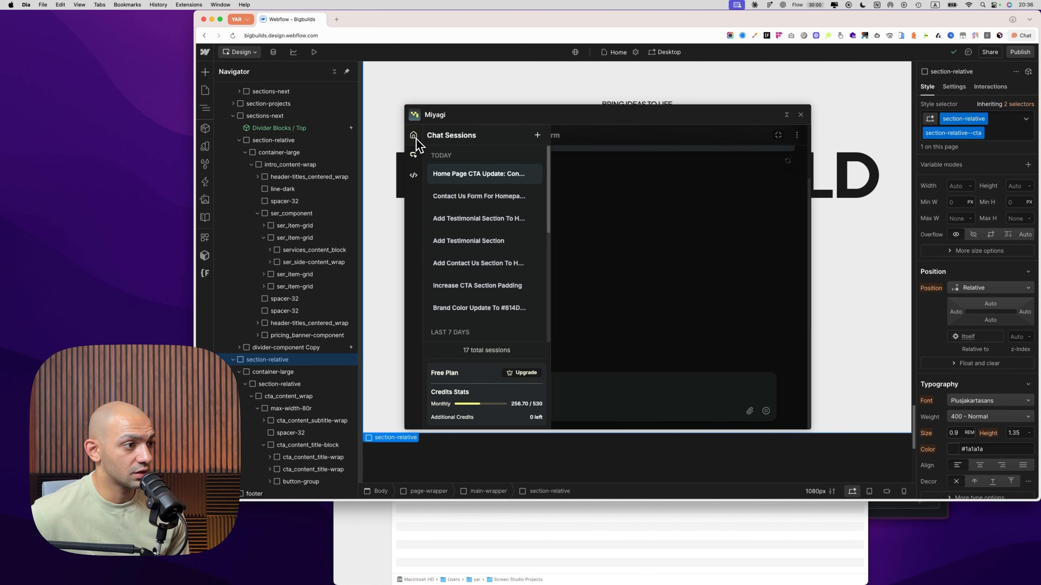
left_click(417, 137)
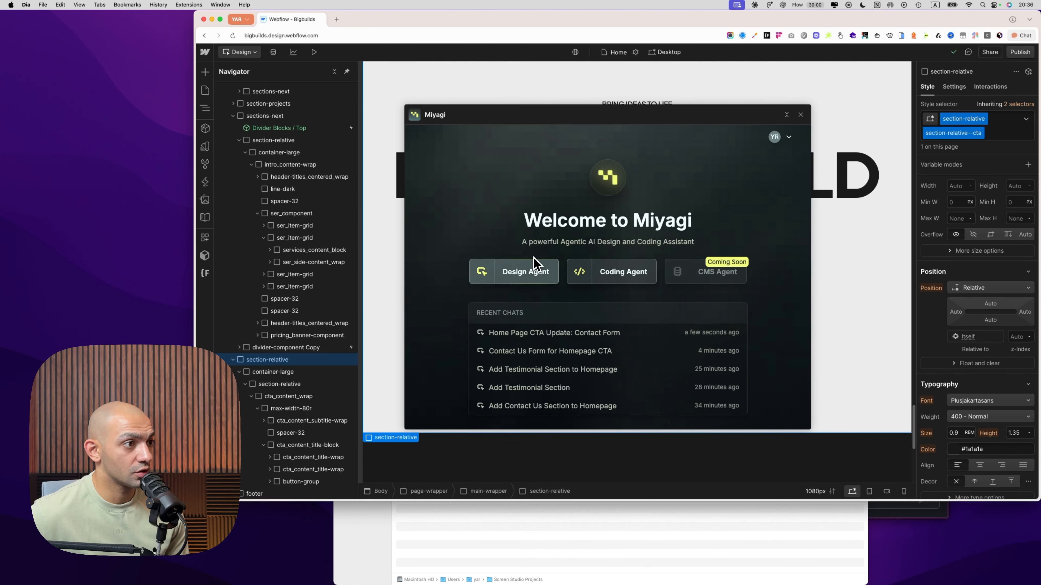
left_click(547, 346)
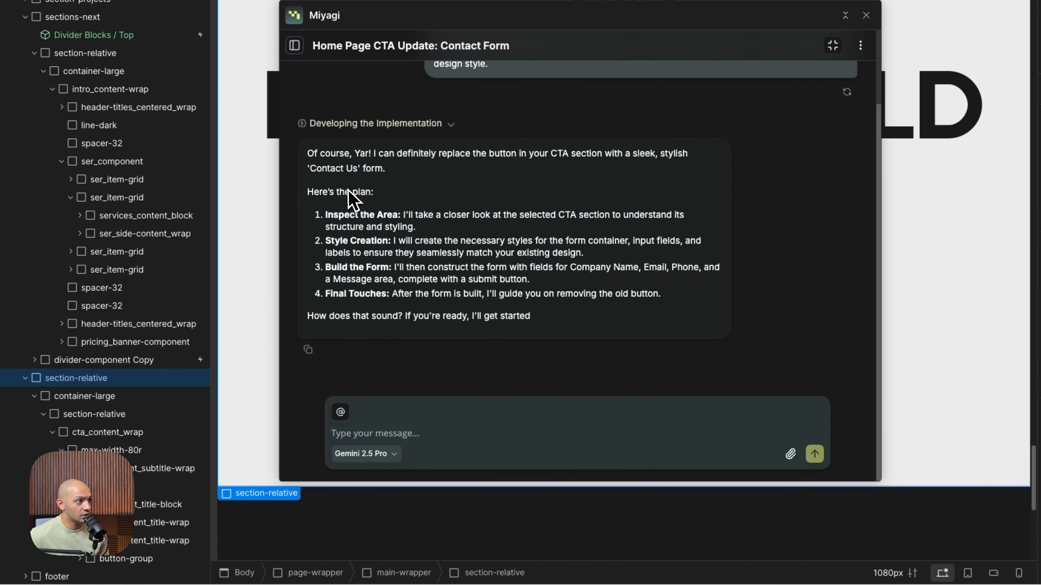
Review the agent's plan for the contact form, including its style creation point, and approve it by replying "Execute planm"
left_click_drag(347, 168, 407, 245)
left_click(411, 265)
left_click_drag(342, 241, 448, 242)
left_click(359, 271)
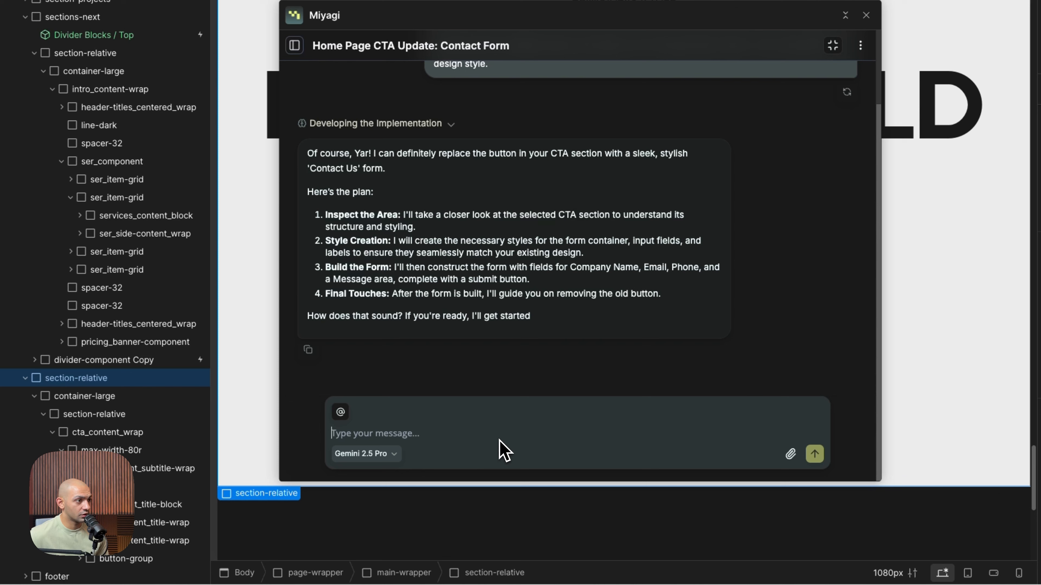
type("Execute planm")
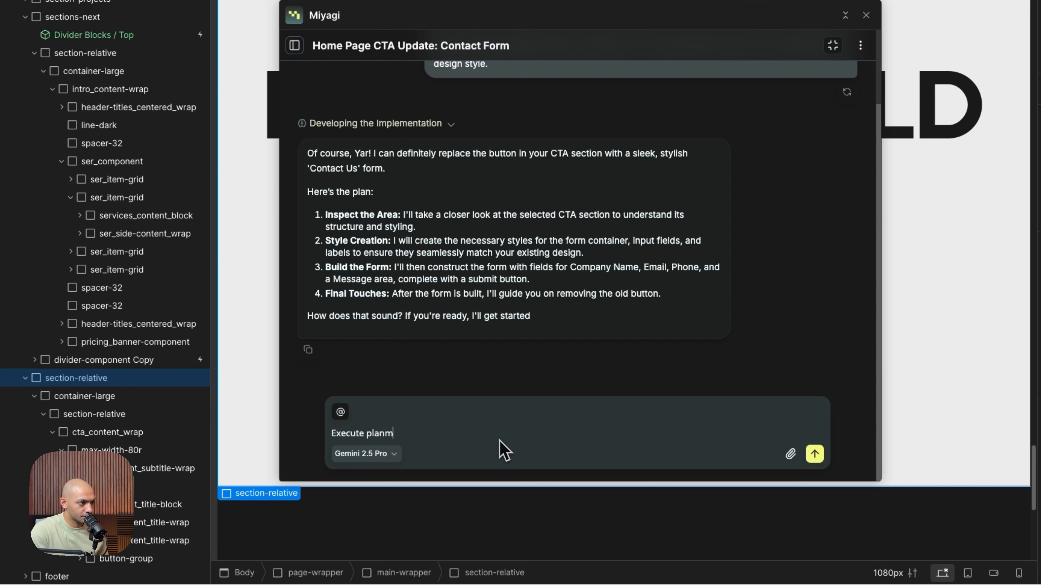
key("Return")
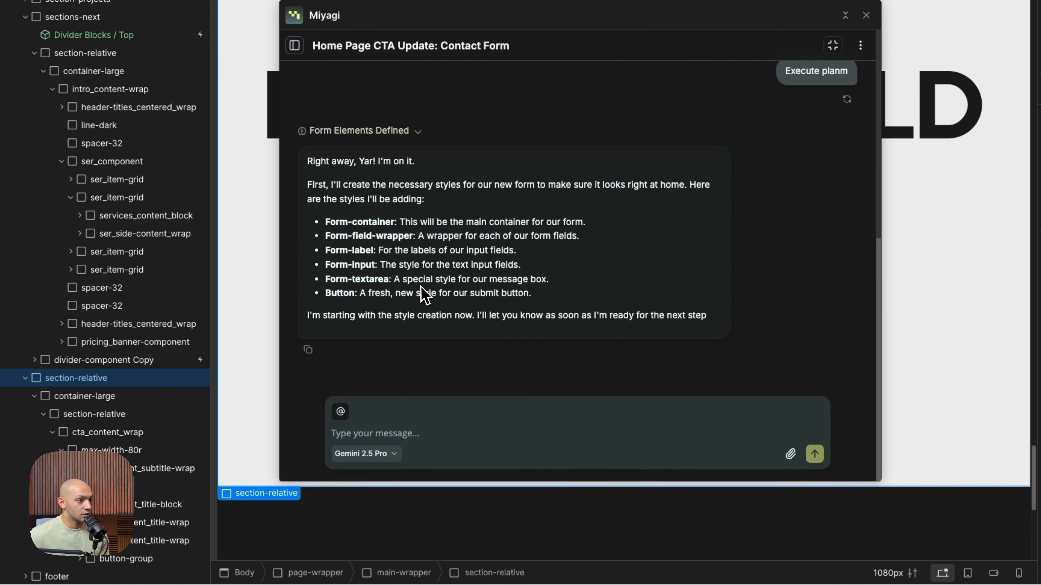
Review the list of form styles the agent will create and reply "Continue"
left_click_drag(473, 221, 467, 244)
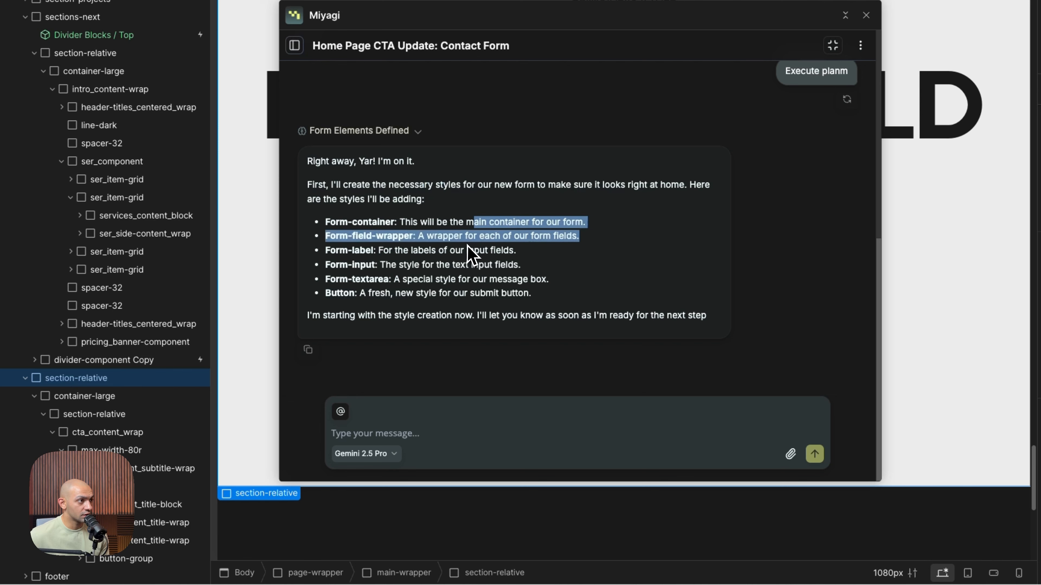
left_click(467, 410)
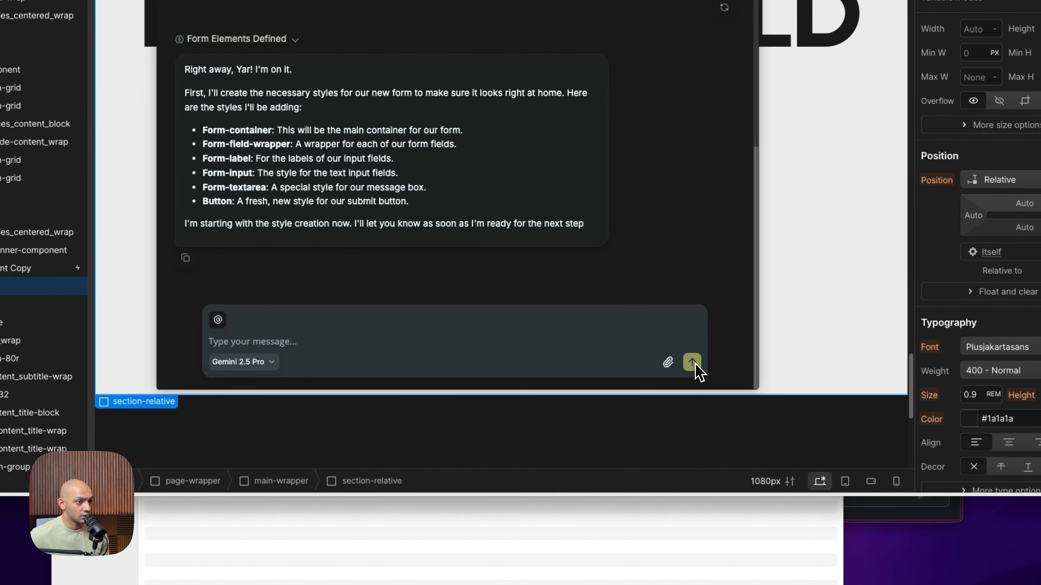
type("Co")
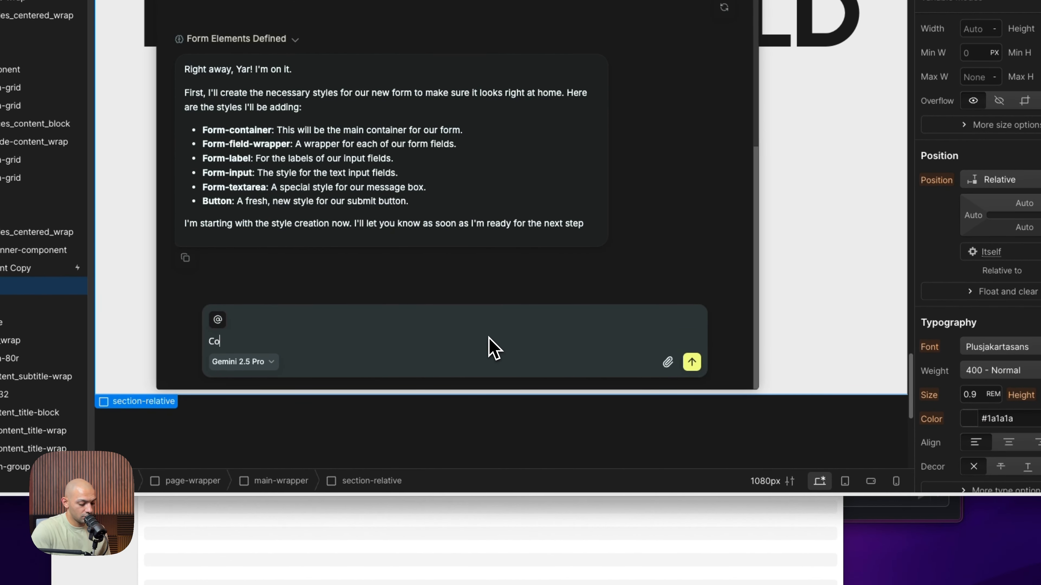
type("ntinue")
key("Return")
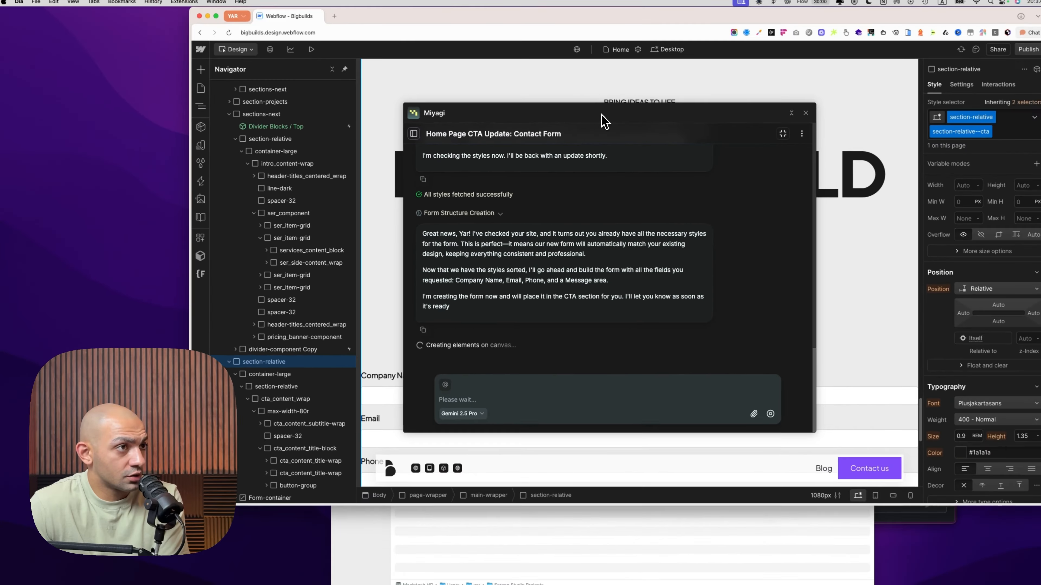
Move the Miyagi window around to check the new form and write "Yes and place the form inside the button container, the selected element here"
left_click_drag(604, 122, 813, 96)
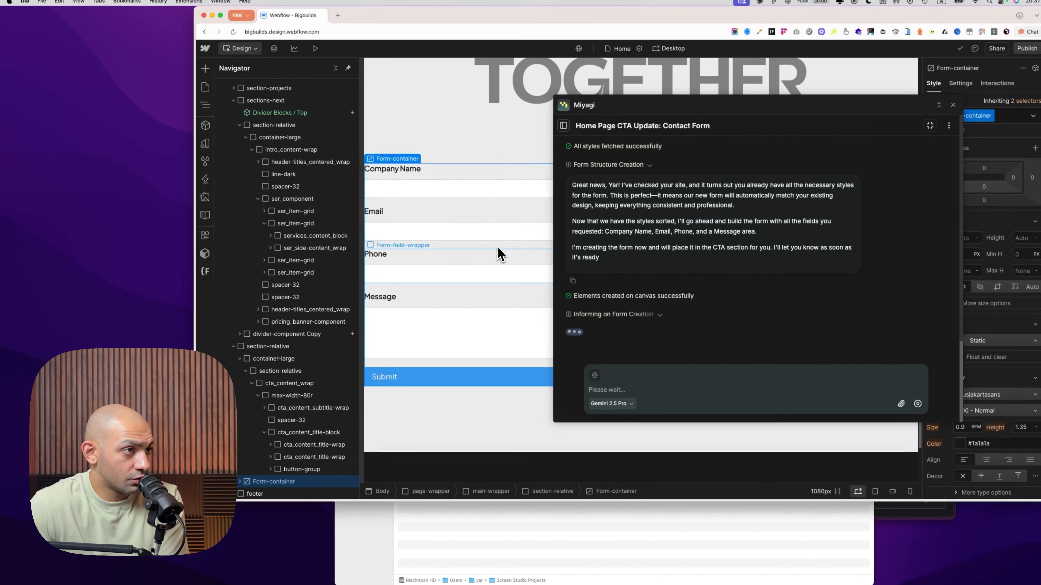
left_click_drag(758, 109, 332, 57)
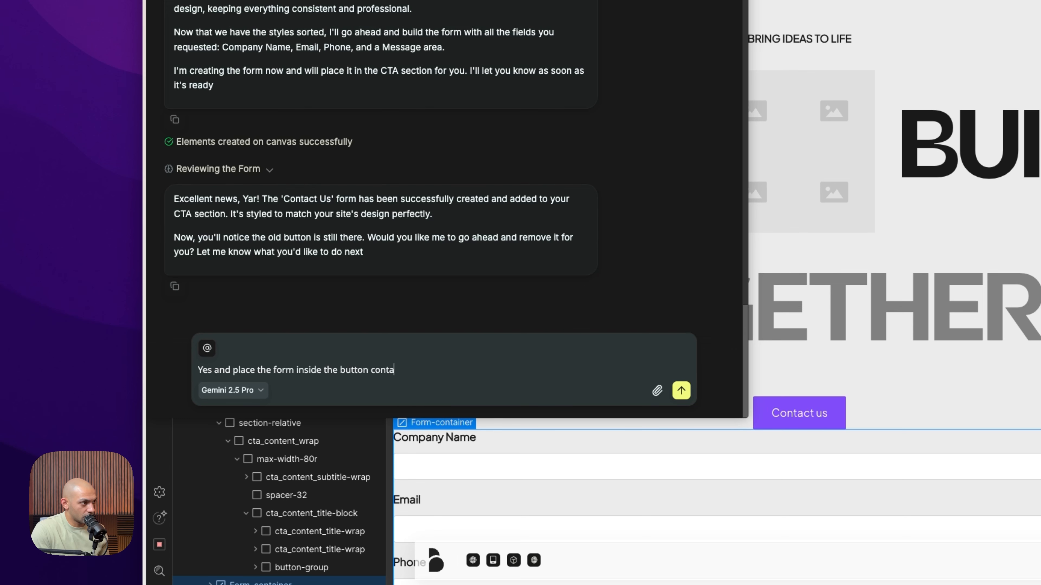
type("here")
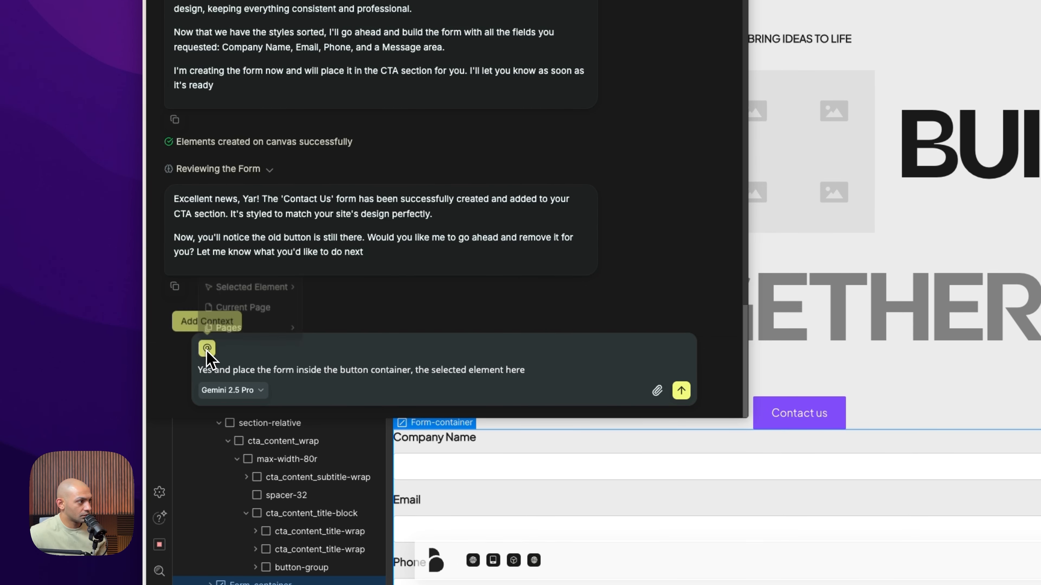
Attach the CTA's button-group including children with styles as context, replace "place" with "move" in the message, and send it
left_click(207, 348)
mouse_move(241, 283)
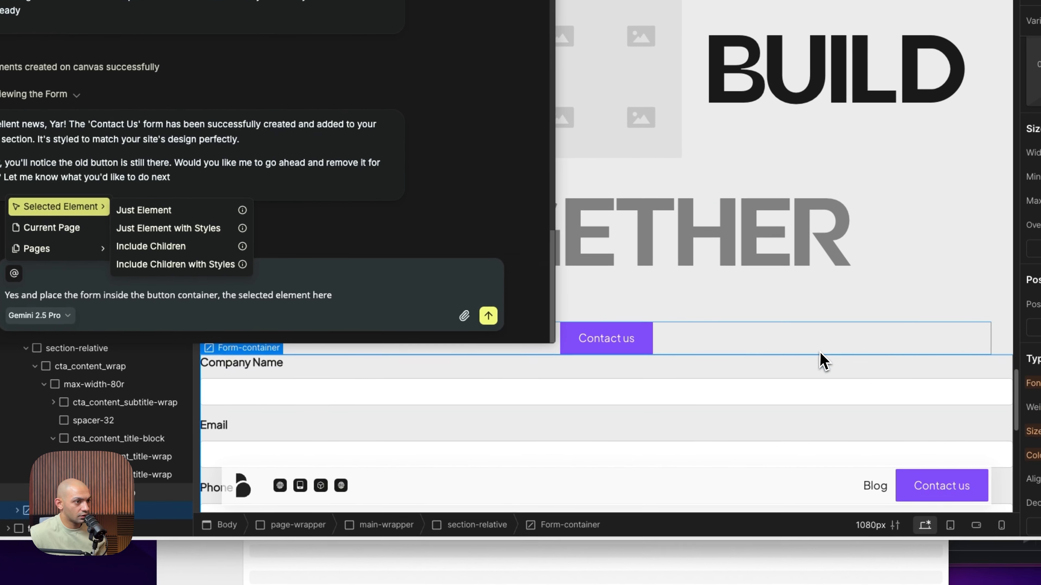
left_click(1013, 425)
left_click(347, 253)
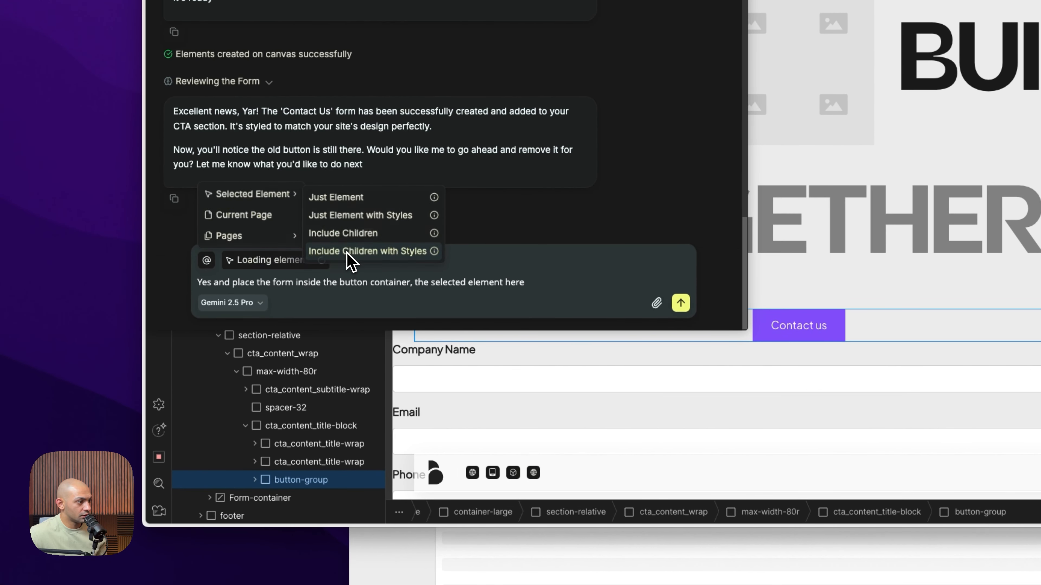
double_click(242, 284)
type("move")
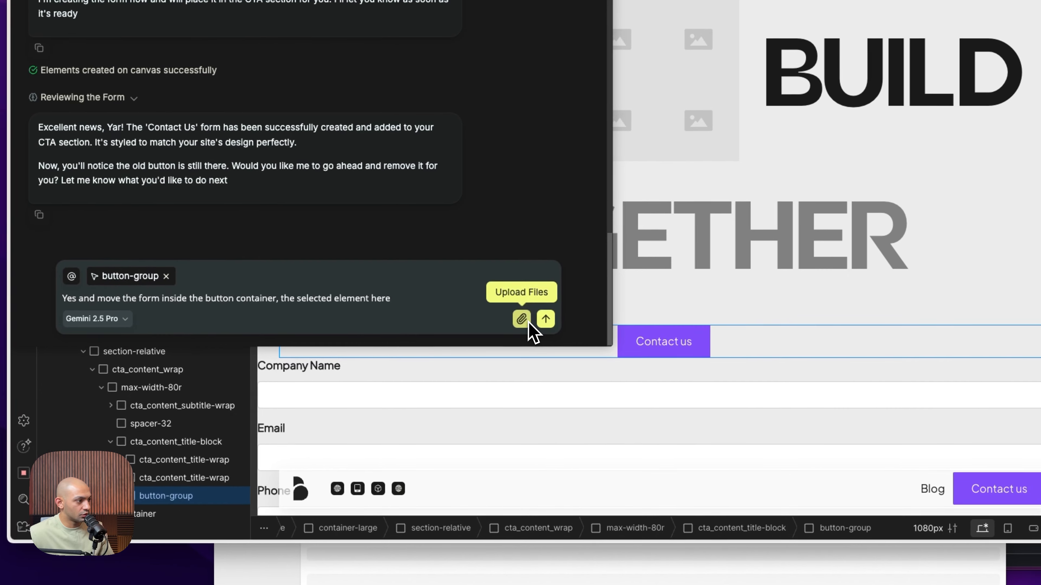
left_click(549, 324)
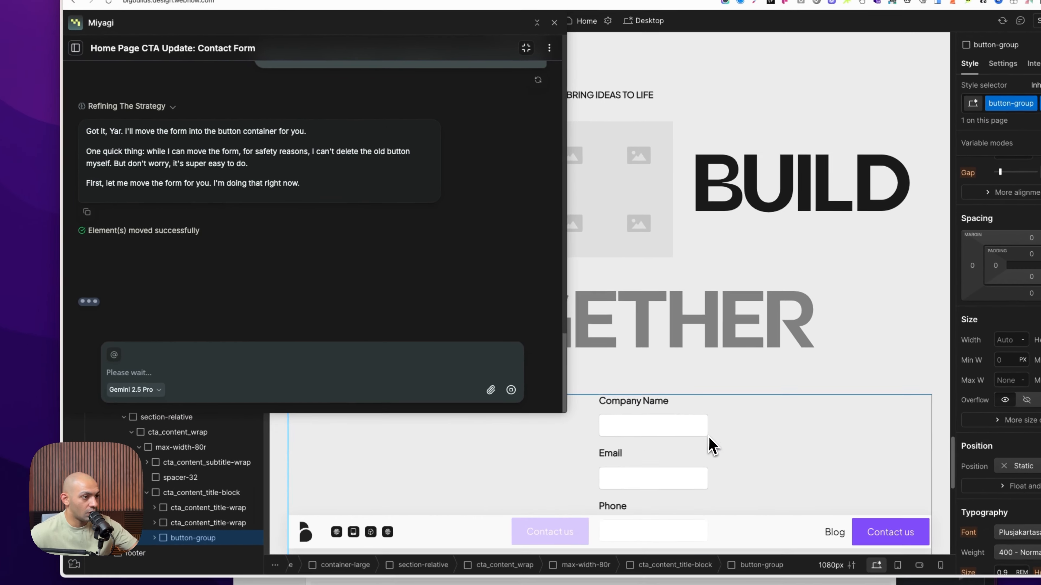
Select the Contact us button beside the form and send the agent "Remove the button in question now and only keep the form"
scroll(739, 456, "down", 7)
left_click_drag(406, 24, 1011, 242)
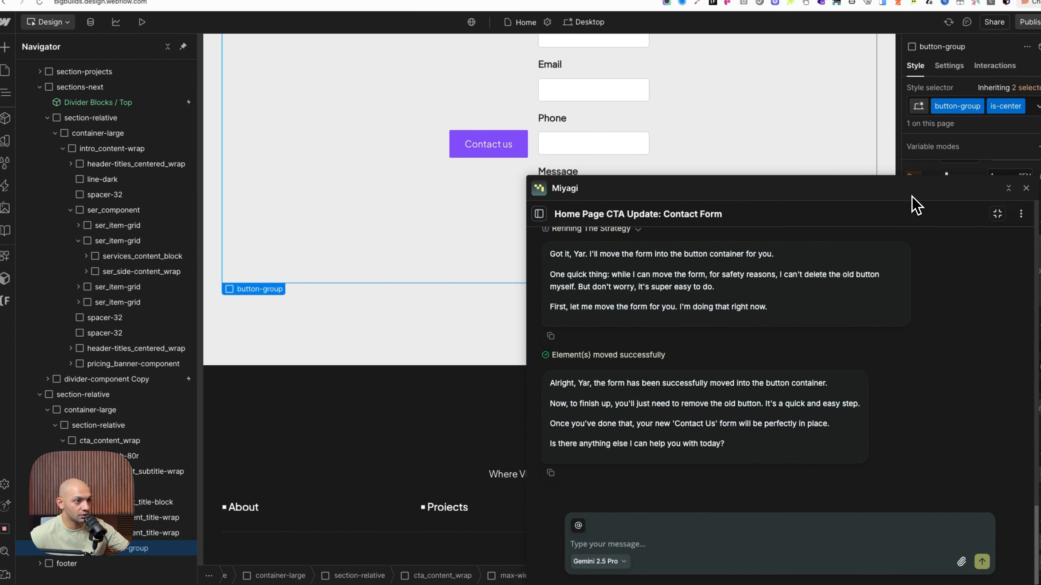
scroll(631, 372, "up", 4)
scroll(504, 340, "down", 4)
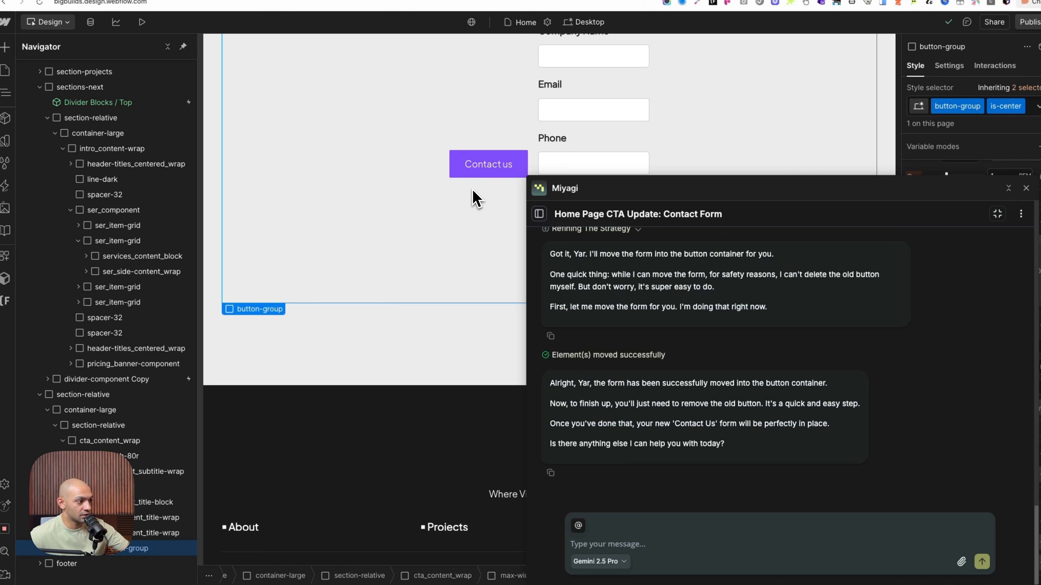
left_click(485, 166)
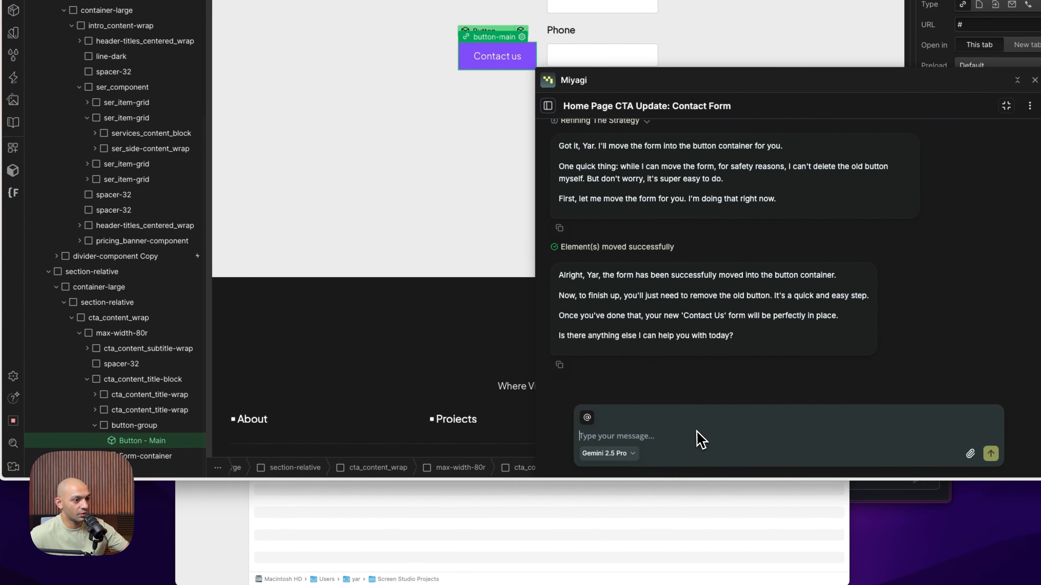
left_click(810, 453)
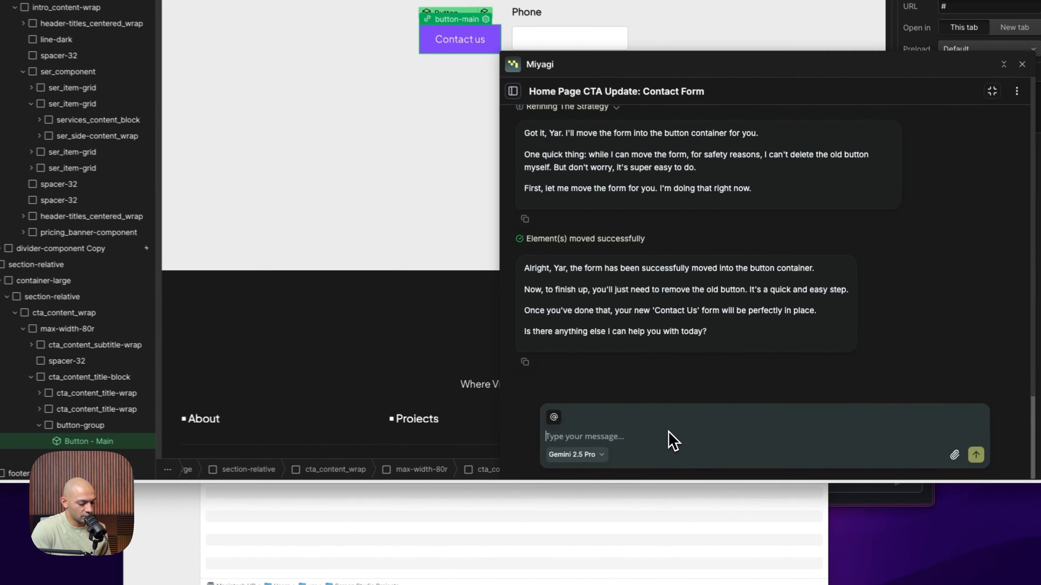
type("Remov")
type("e the button now and only keep the form")
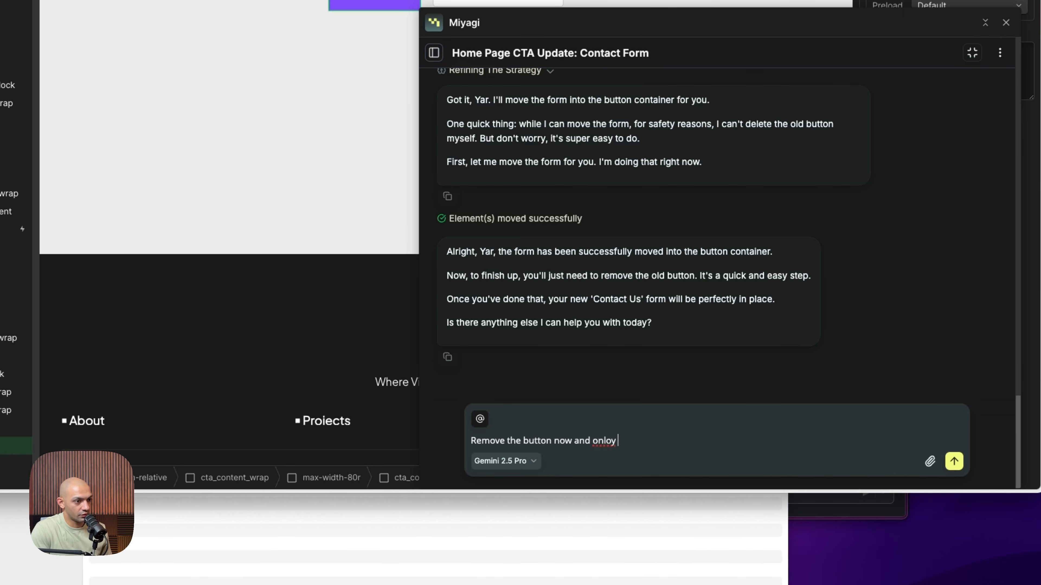
left_click(553, 442)
type("in question")
key("Return")
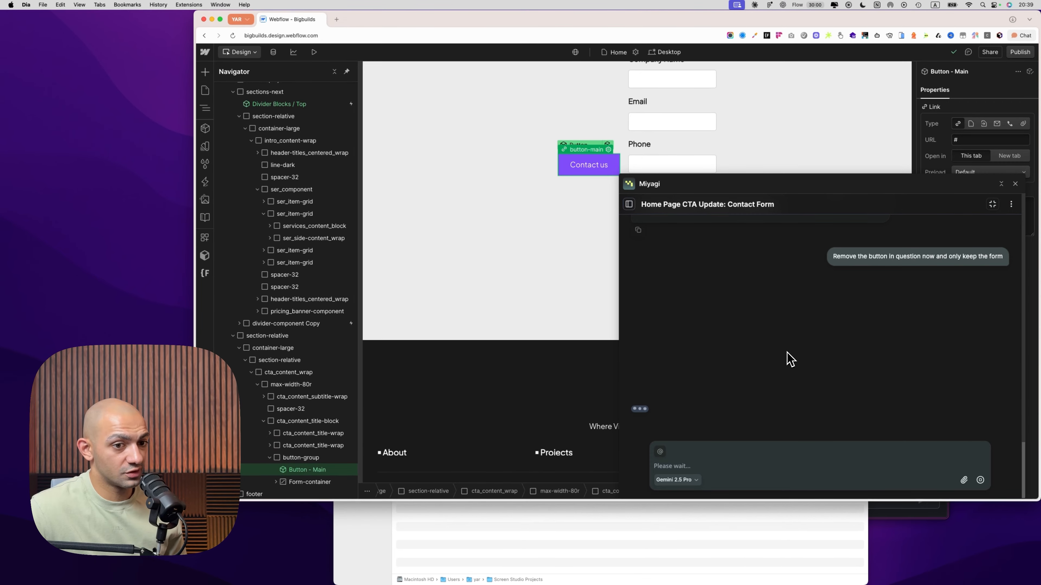
Shrink the Miyagi window, place it clear of the form, and delete the old Contact us button from the button-group
scroll(403, 211, "up", 3)
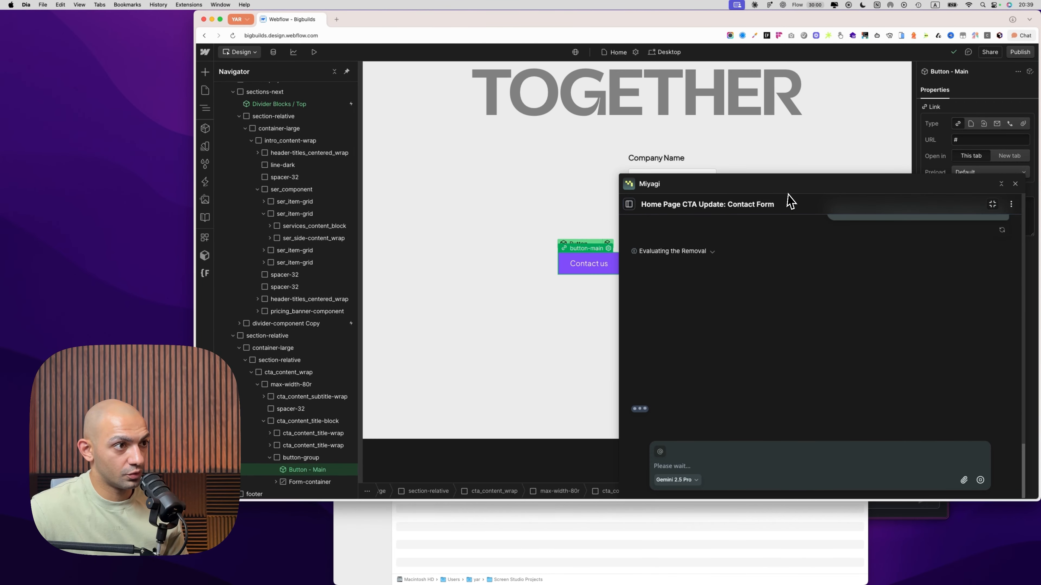
left_click_drag(826, 193, 313, 98)
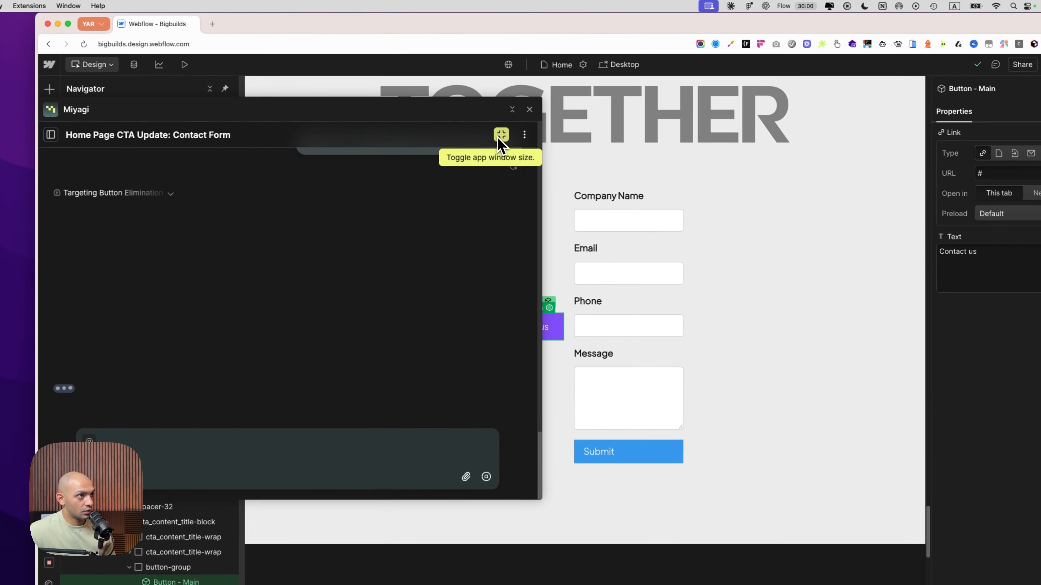
left_click(568, 108)
left_click_drag(471, 149, 927, 166)
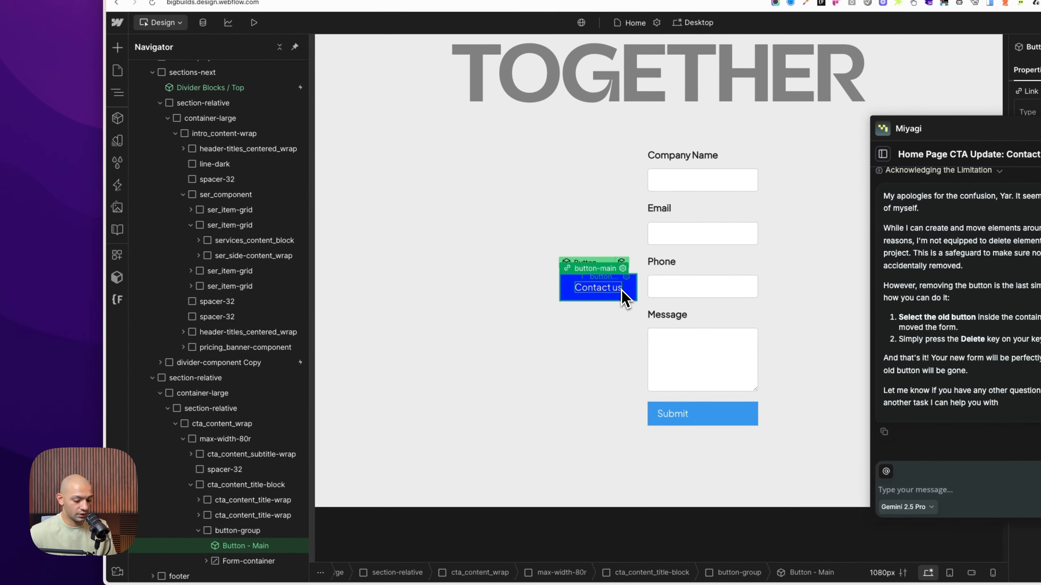
key("Delete")
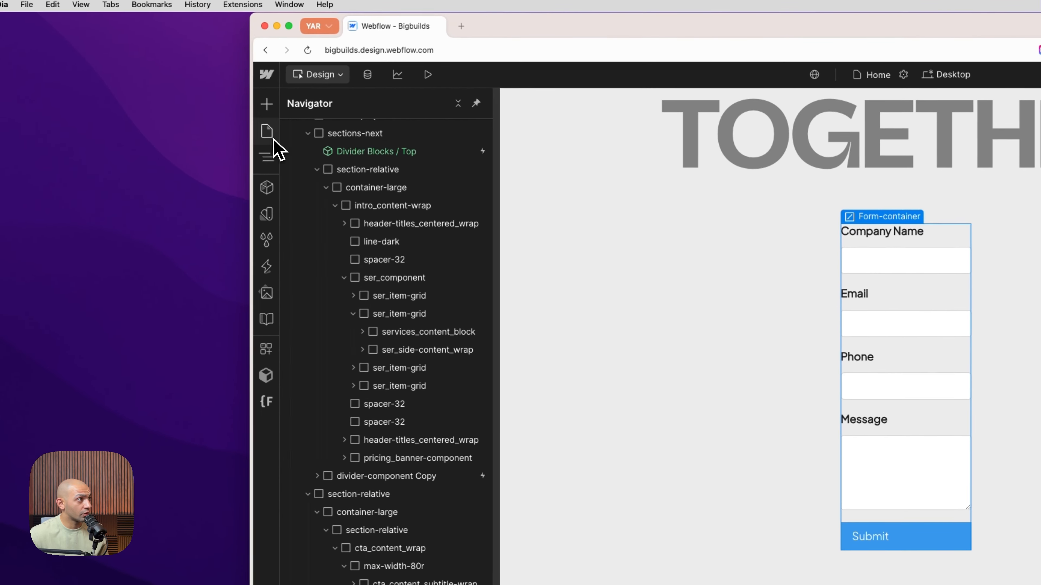
Open the Style Guide page and select the Message text area in its form_component example
left_click(114, 69)
left_click(411, 204)
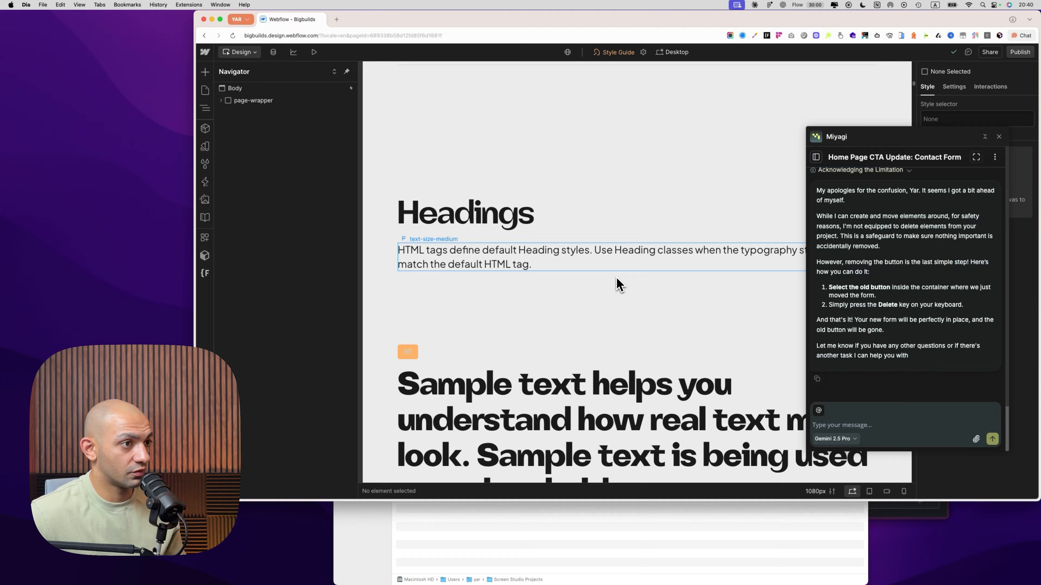
scroll(619, 283, "down", 10)
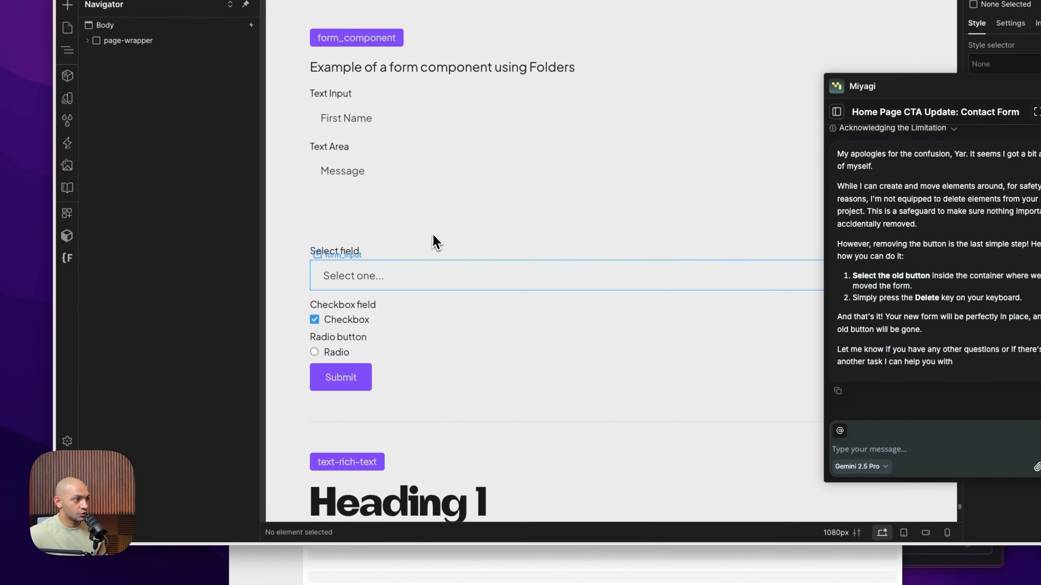
left_click(498, 253)
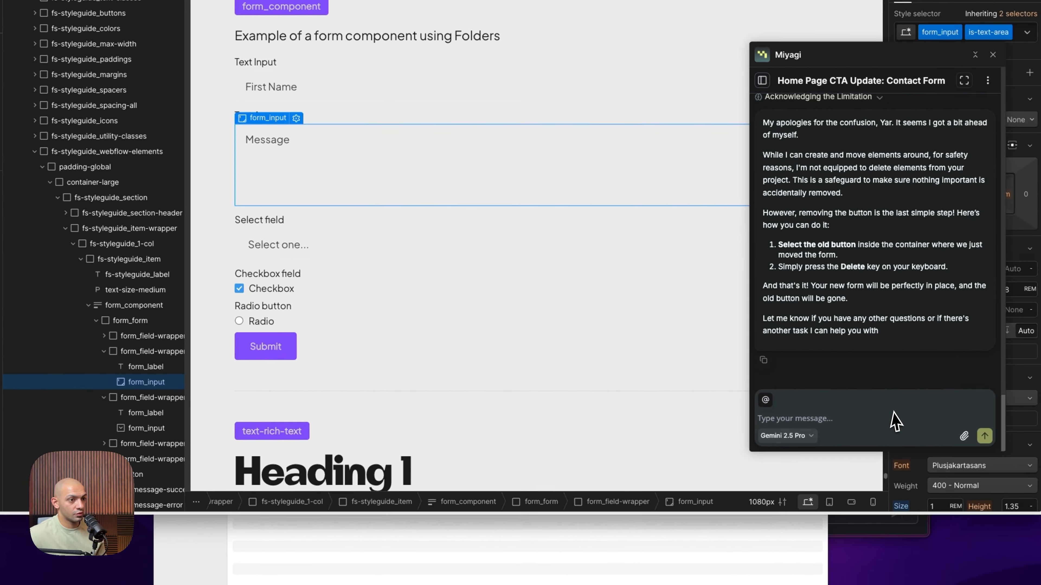
Write "Can you match our original form styles existing in the styleguide" to the agent and add the Style Guide page as context
left_click(1000, 455)
type("Can you match our original form styles existing in the stylegu")
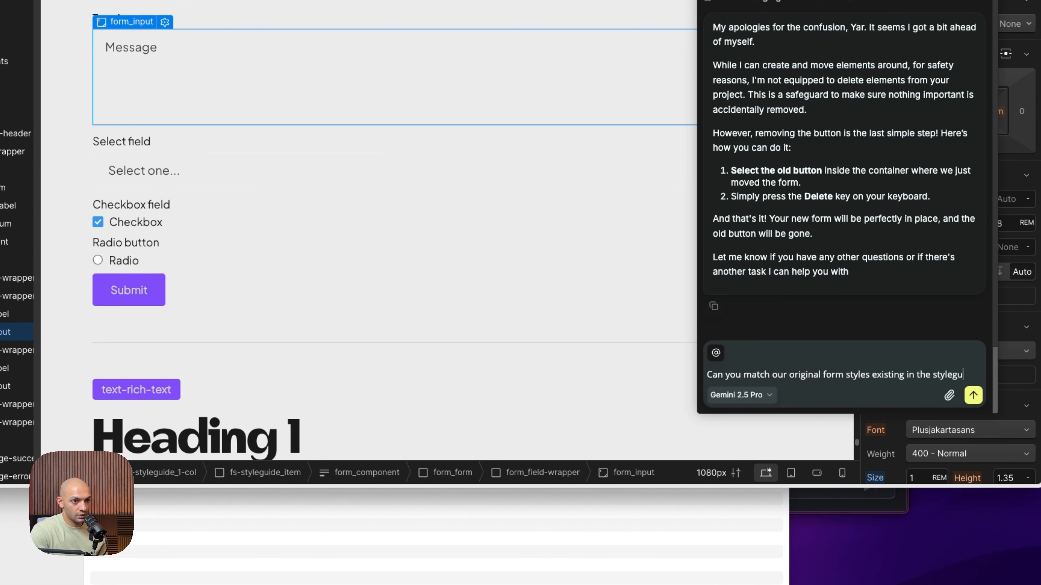
type("ide")
left_click(716, 352)
mouse_move(754, 331)
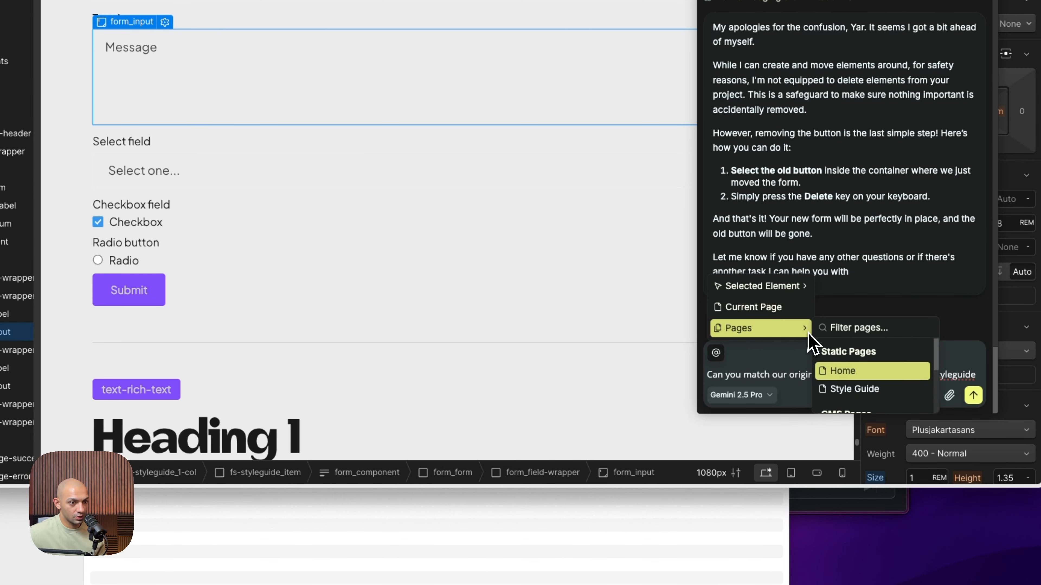
left_click(859, 389)
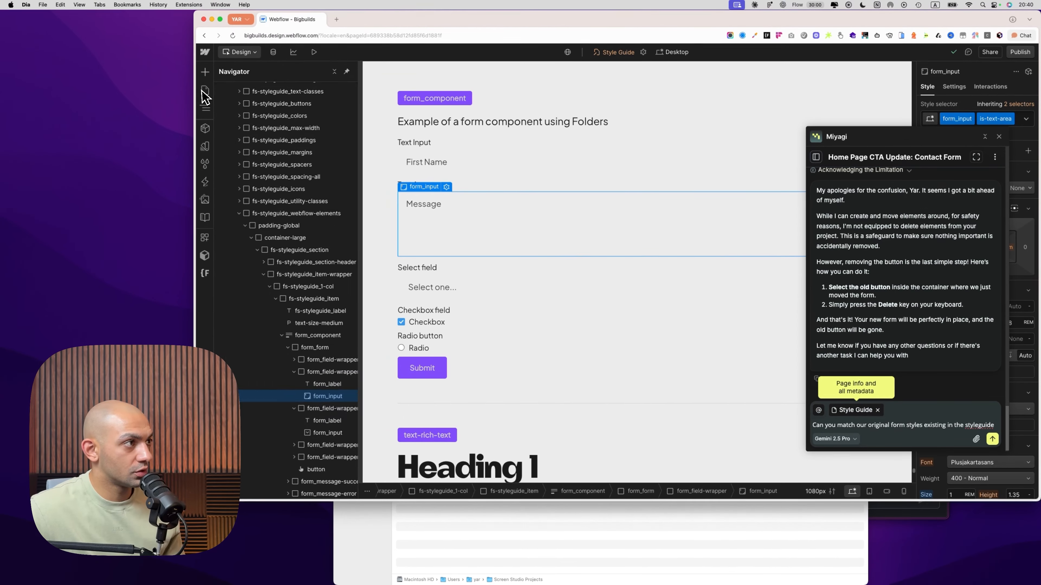
Return to the Home page and select the Form-container in the CTA section
left_click(204, 92)
left_click(269, 132)
scroll(728, 354, "down", 20)
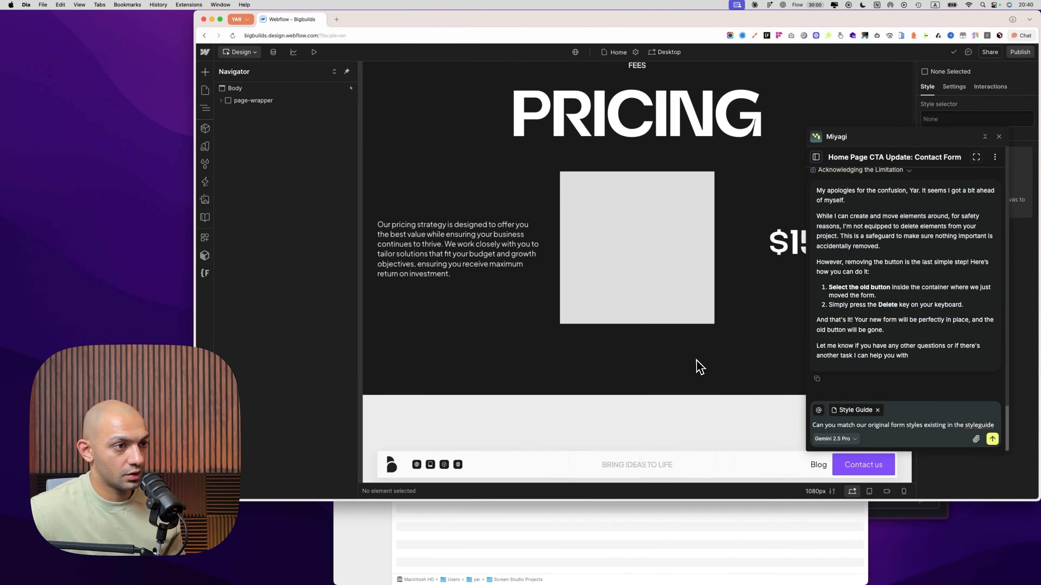
scroll(700, 366, "down", 15)
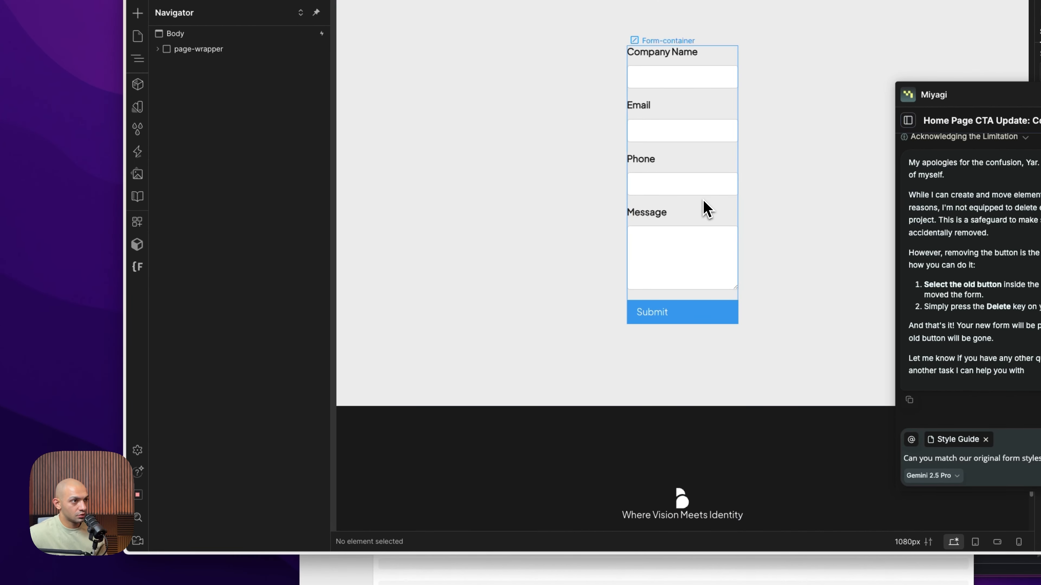
left_click(707, 209)
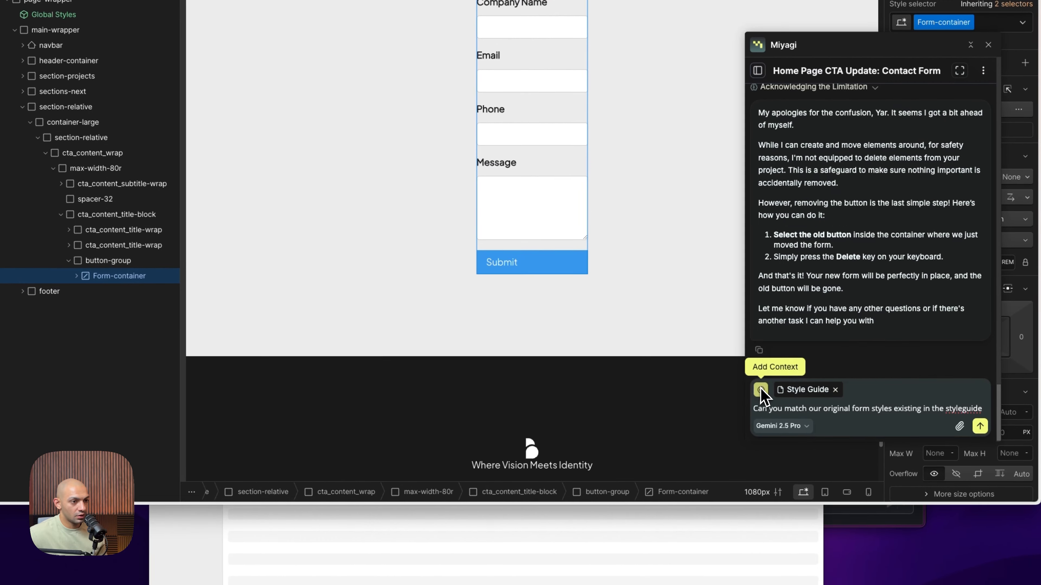
Attach the selected Form-container including children with styles as context and send the style matching request
left_click(761, 390)
mouse_move(820, 333)
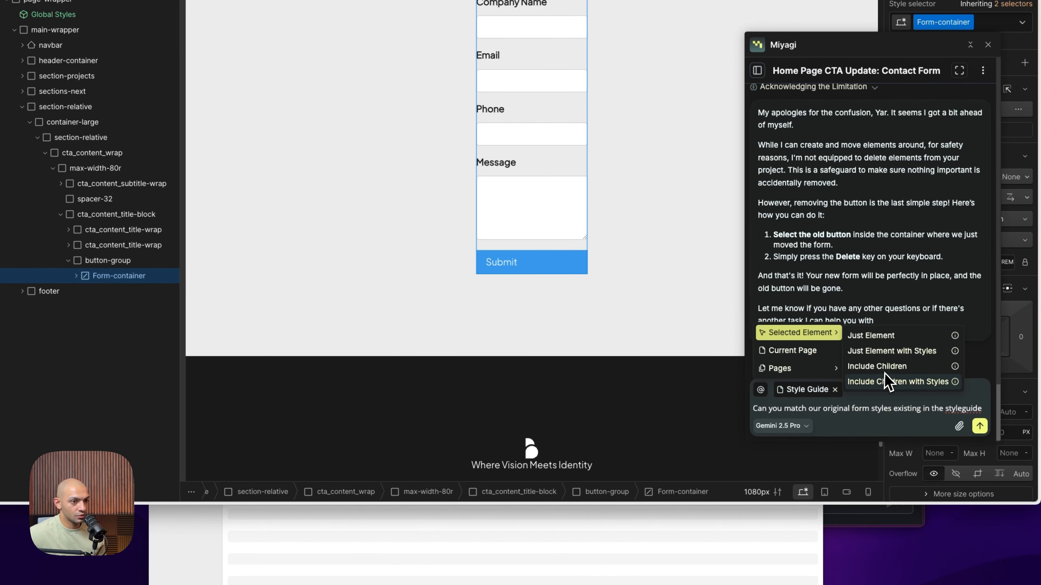
left_click(884, 383)
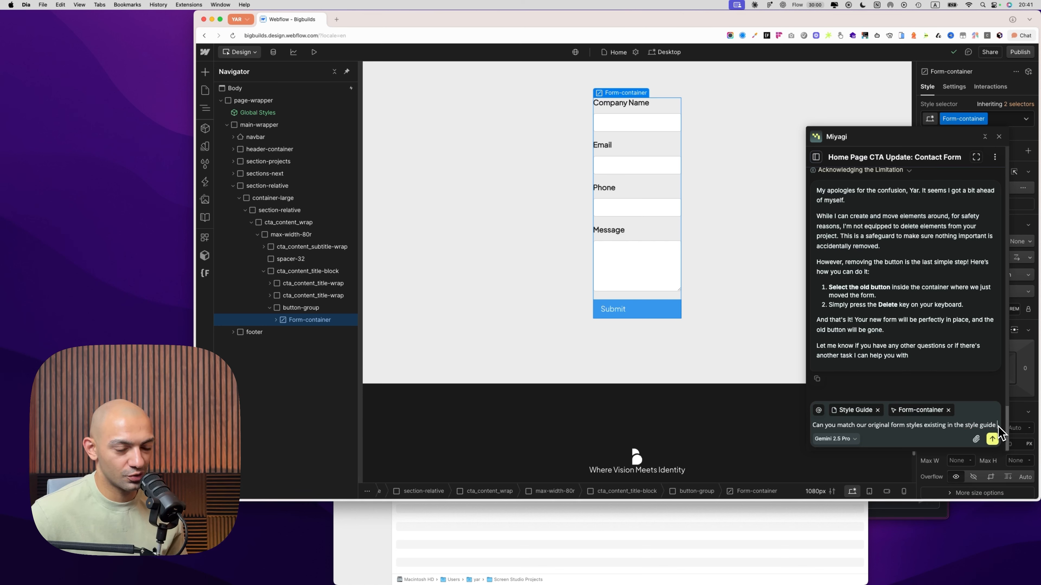
left_click(992, 438)
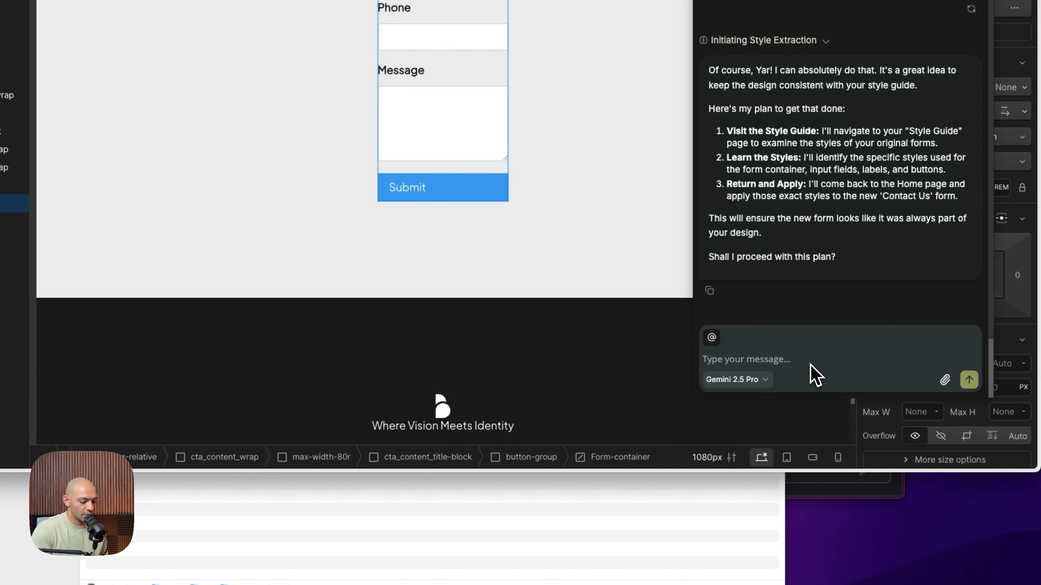
Approve the style matching plan by replying "okay", and cancel the agent's long-running fetch of all canvas elements
type("okay")
key("Return")
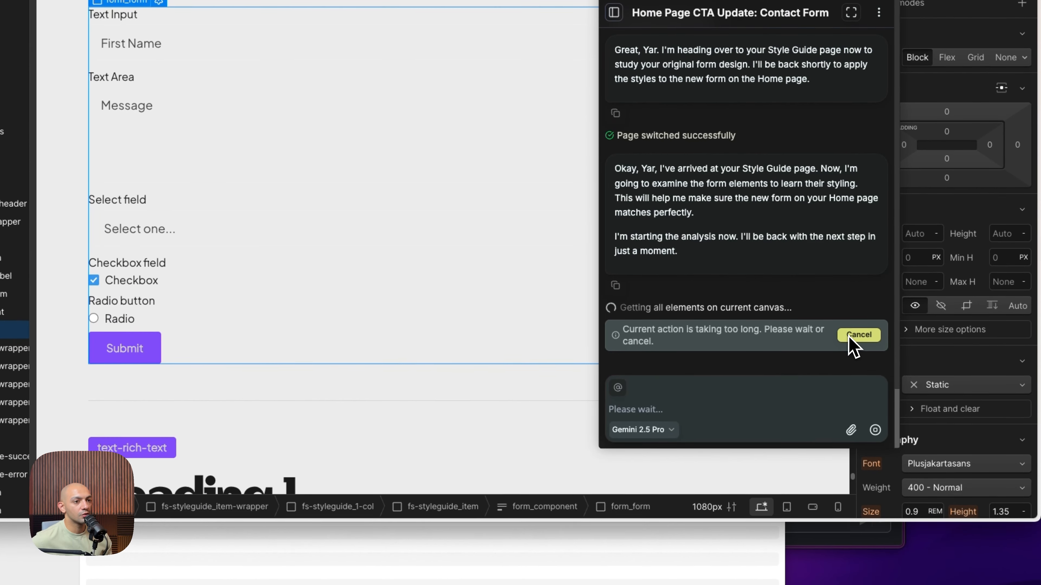
left_click(851, 340)
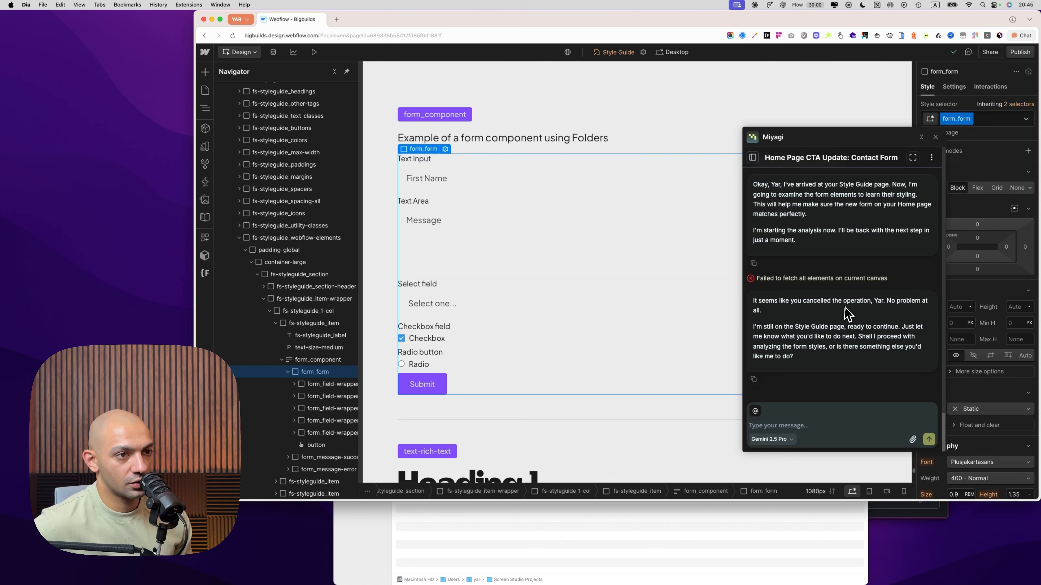
Select the style guide's form_component and attach it, including children with styles, as context for the agent
left_click_drag(796, 330, 901, 338)
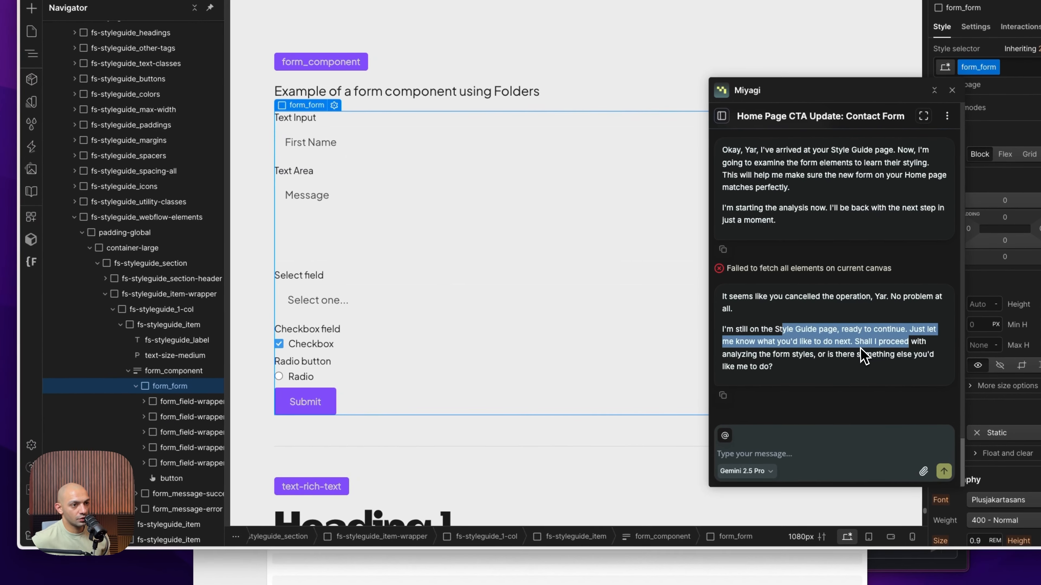
left_click(864, 343)
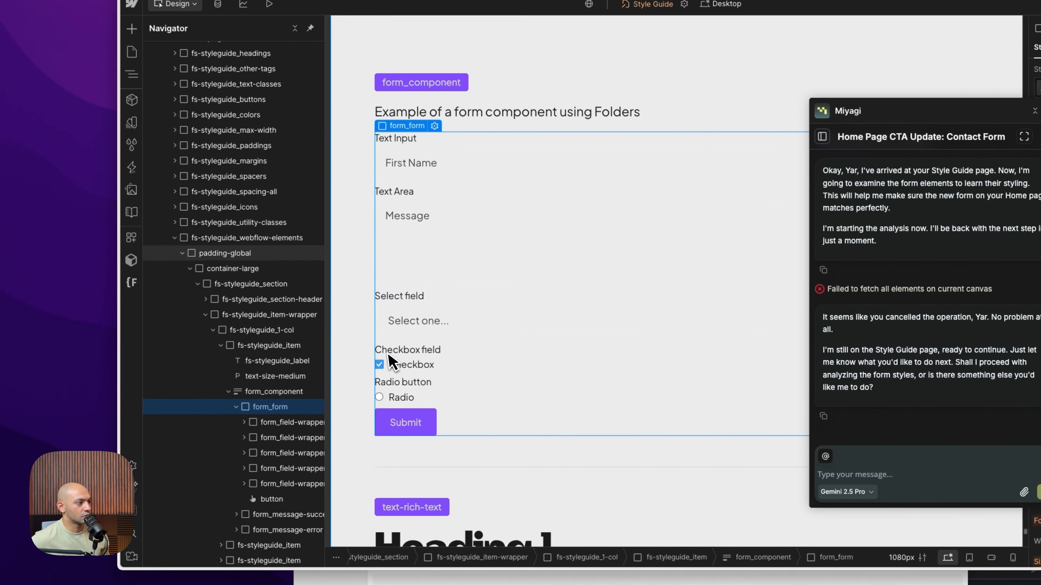
left_click(274, 392)
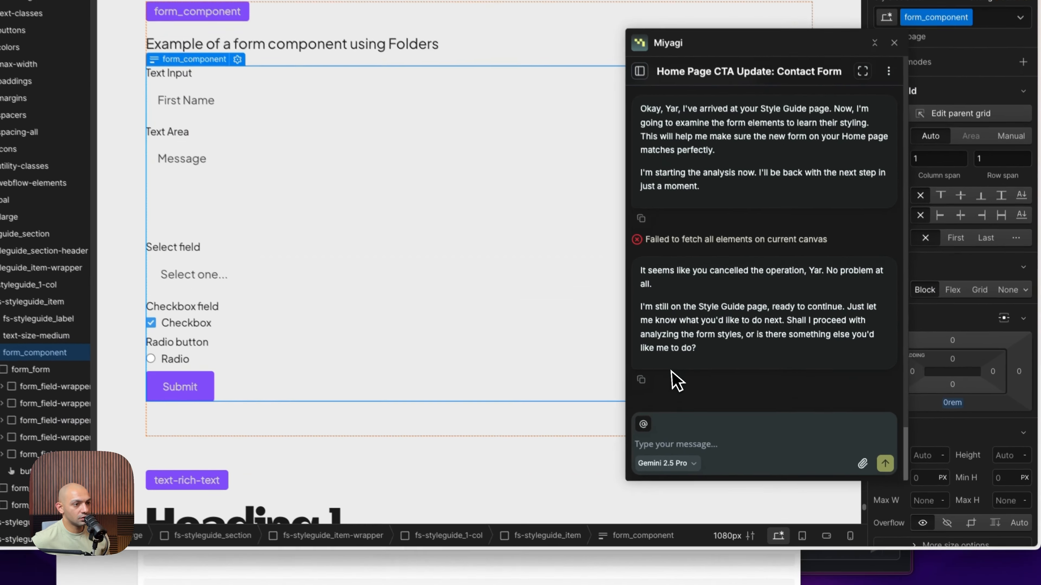
left_click(643, 424)
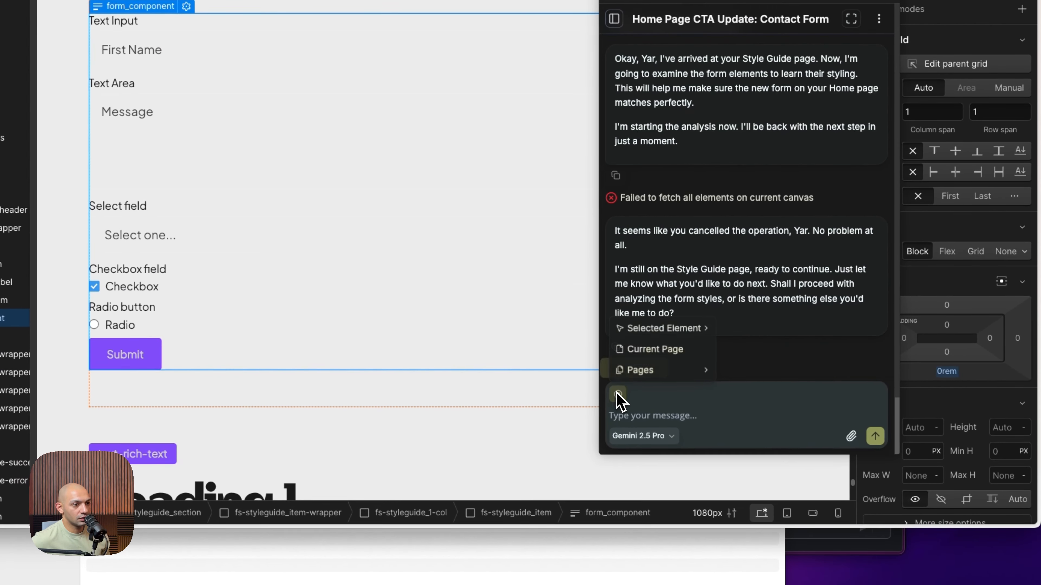
mouse_move(705, 365)
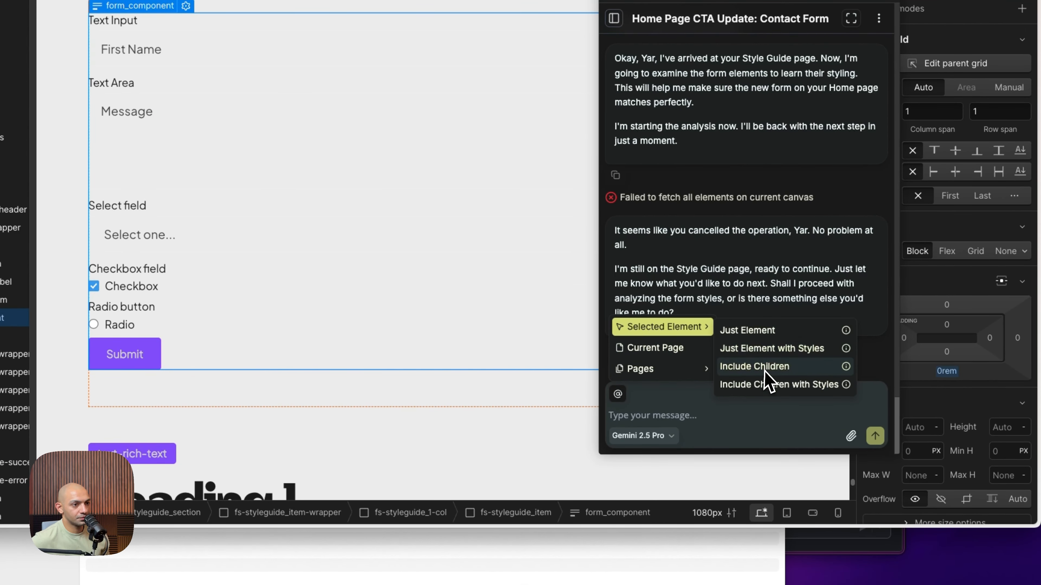
left_click(764, 371)
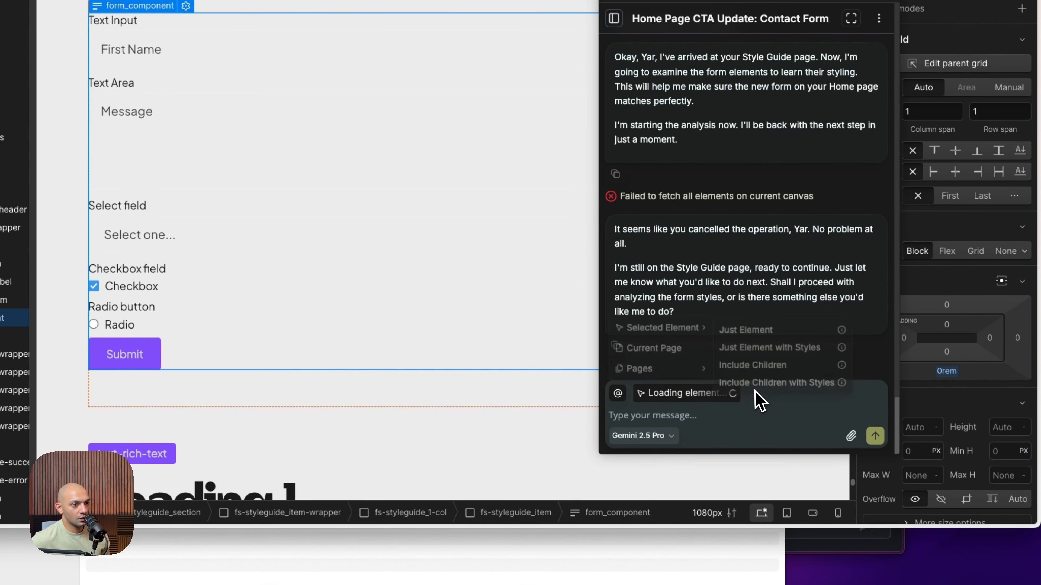
Send the request "Use this form element styles and apply it to our original form on the home that we just created"
type("Use this form element styles and apply it to our original form on")
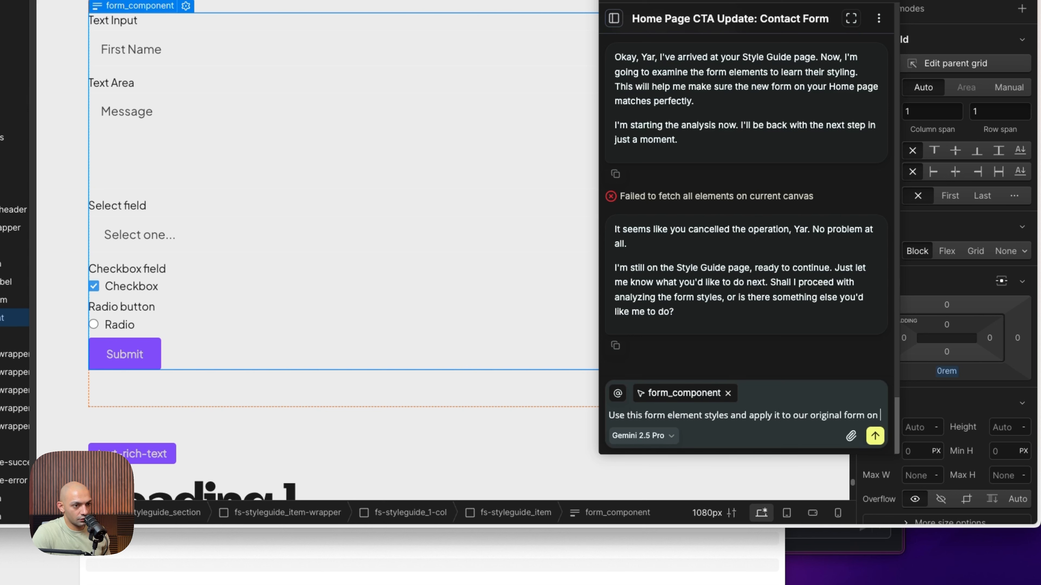
type("the home that we just created")
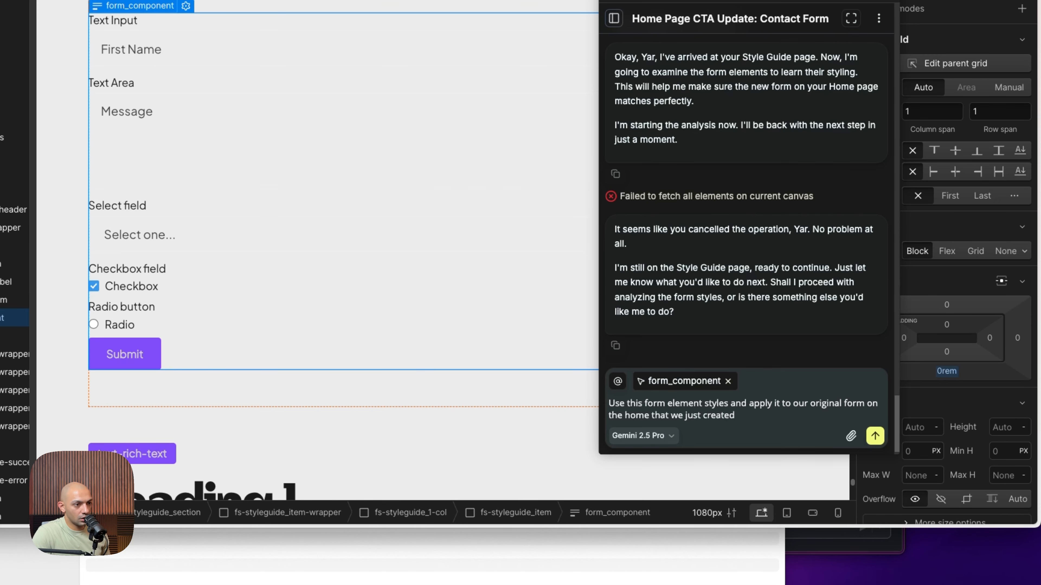
key("Return")
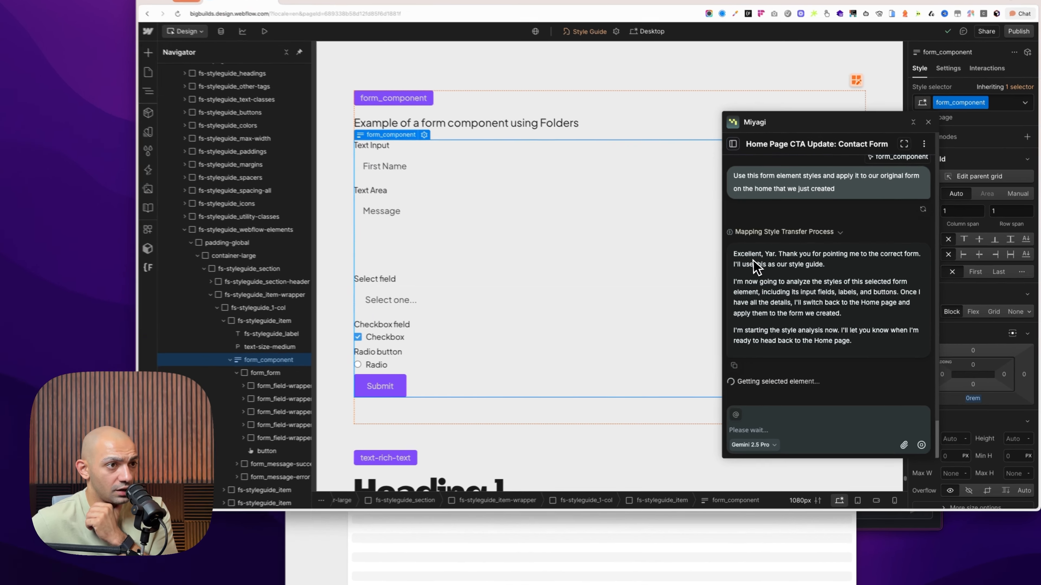
Read the agent's style transfer messages and inspect the restyled contact form in the Home page's CTA section
left_click_drag(764, 263, 881, 265)
left_click(822, 287)
left_click_drag(690, 269, 761, 272)
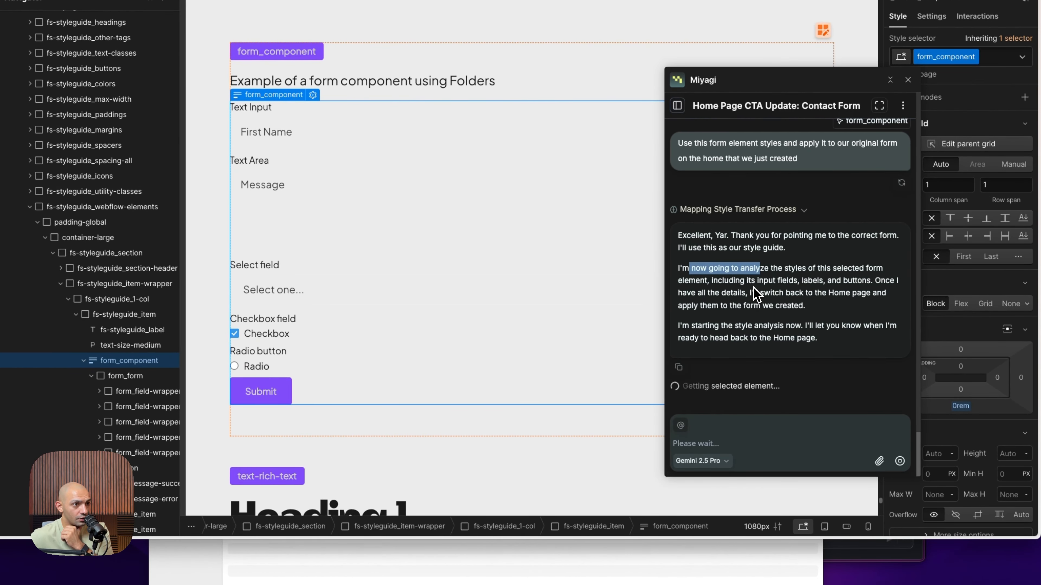
left_click(743, 288)
left_click_drag(683, 386, 785, 327)
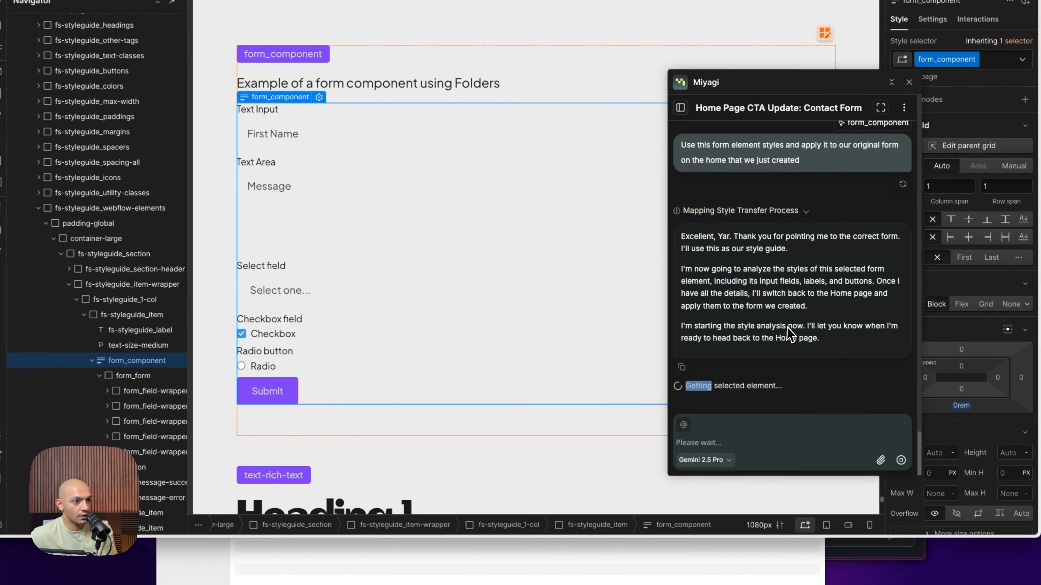
left_click(776, 374)
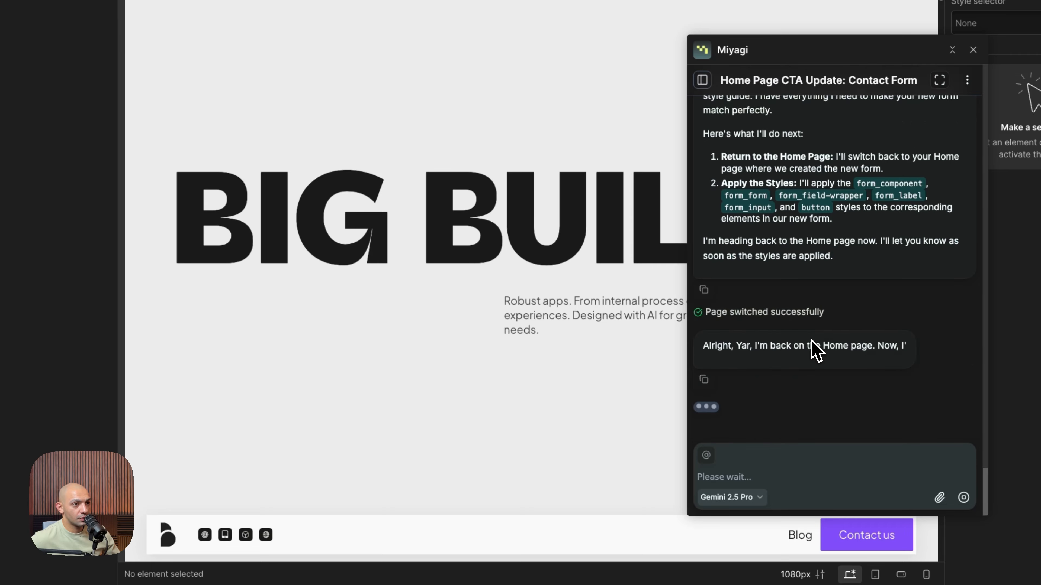
scroll(626, 390, "down", 20)
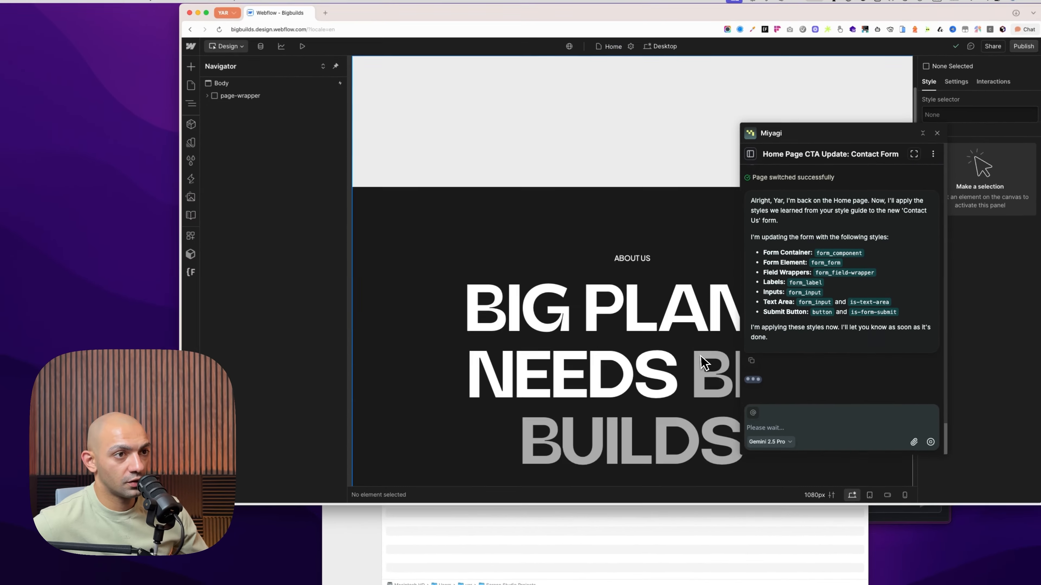
scroll(576, 403, "up", 3)
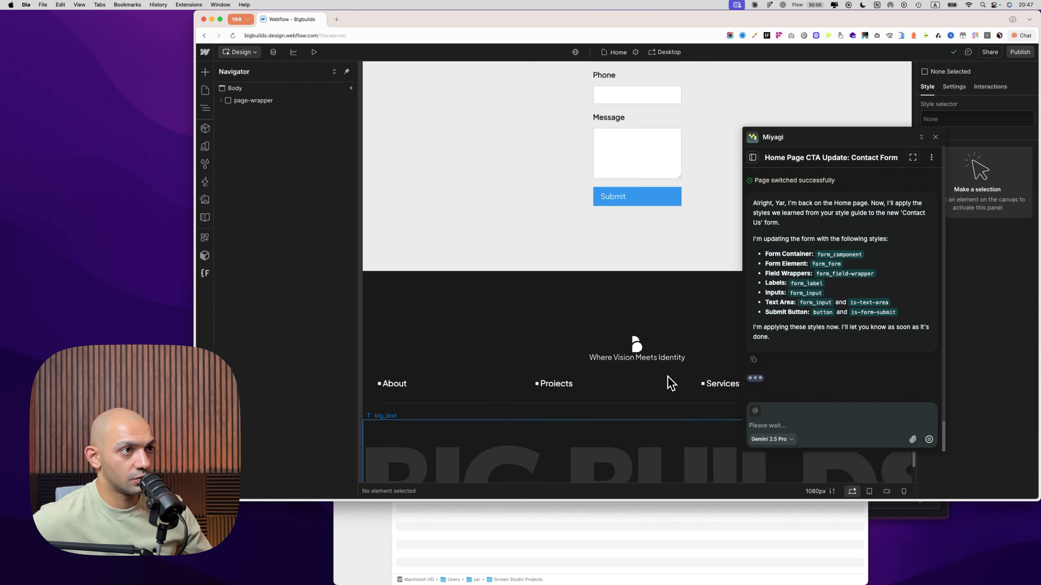
scroll(672, 353, "up", 5)
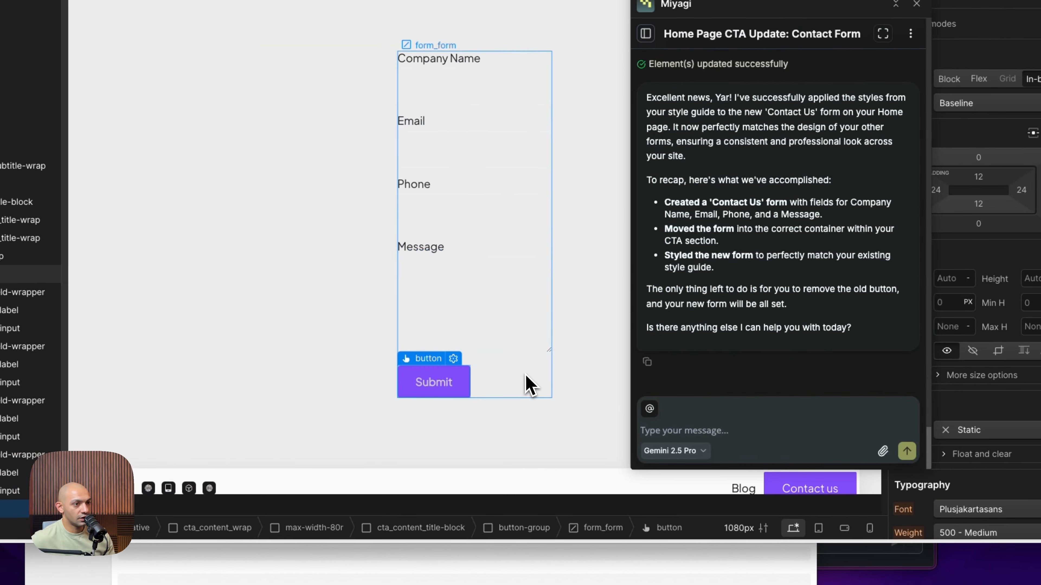
left_click(796, 372)
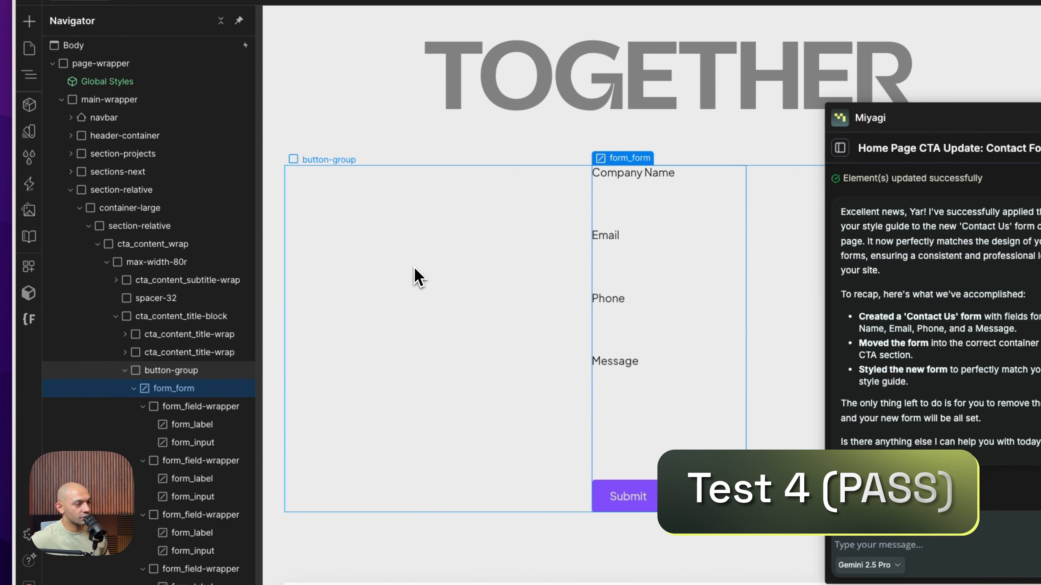
left_click(417, 277)
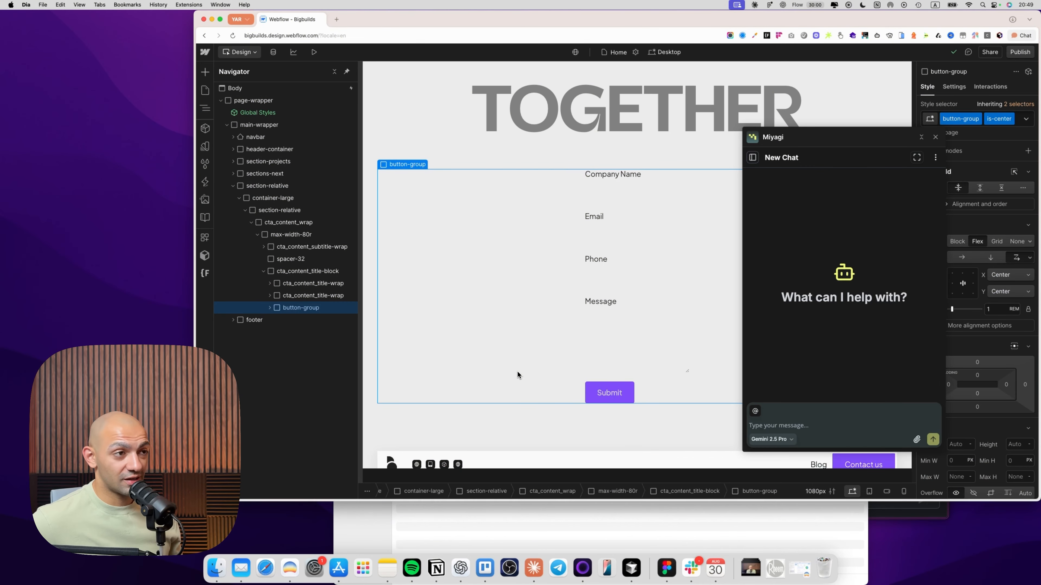
Collapse the navigator tree and duplicate the CTA section-relative located just above the footer
left_click(517, 422)
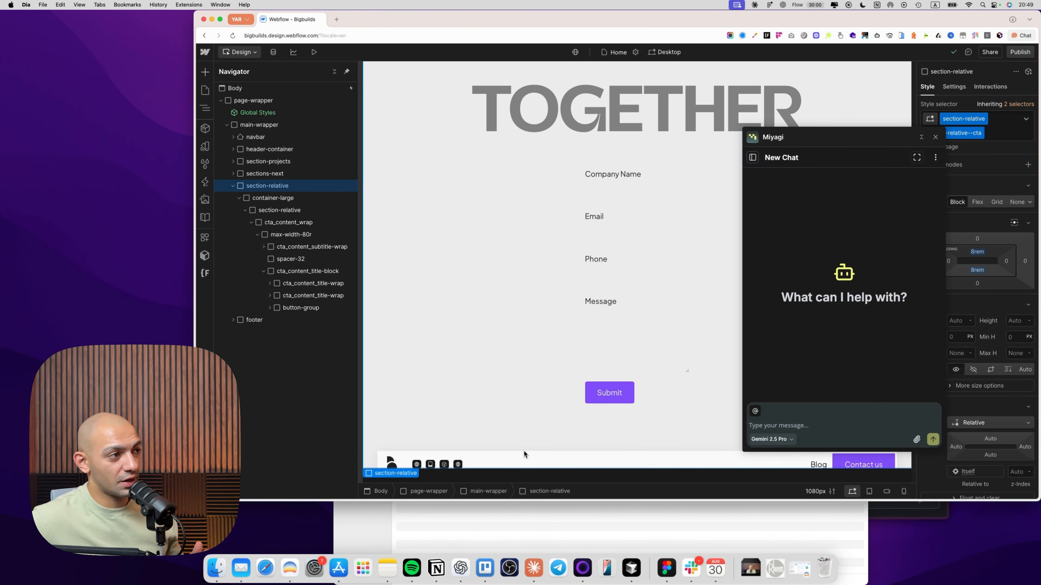
left_click(333, 73)
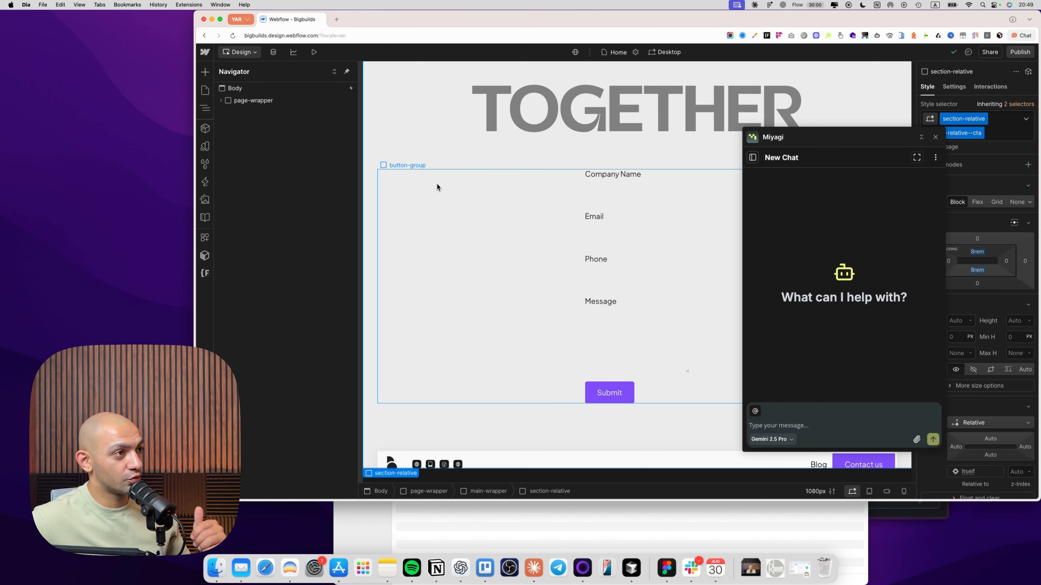
left_click(436, 191)
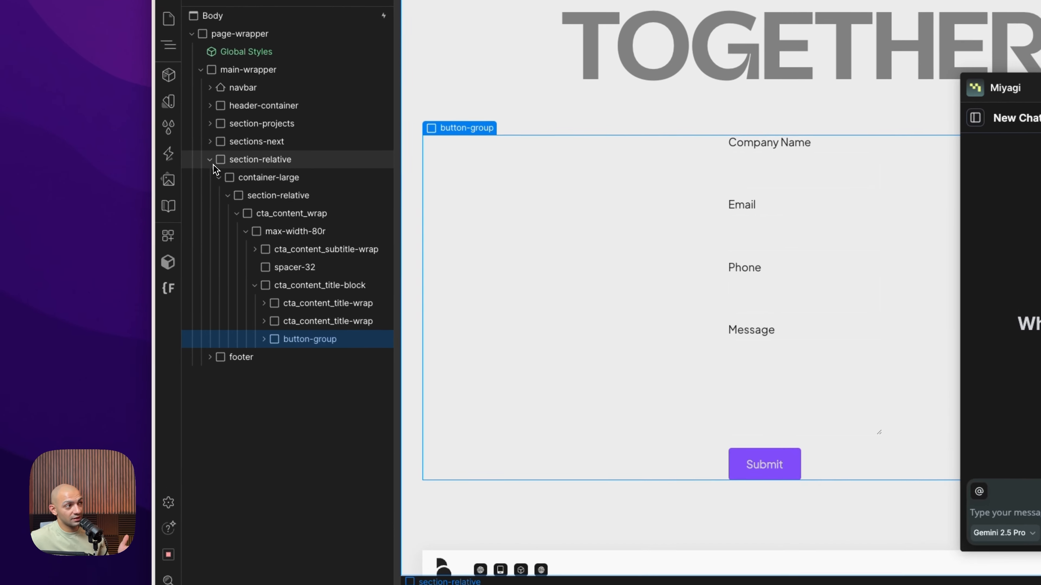
left_click(210, 160)
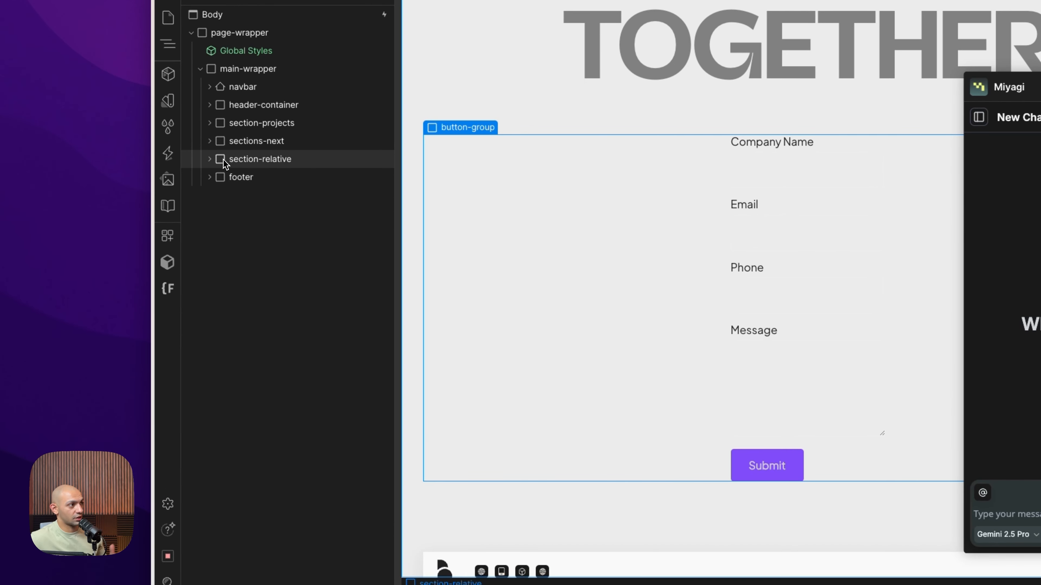
left_click(232, 160)
scroll(600, 407, "down", 4)
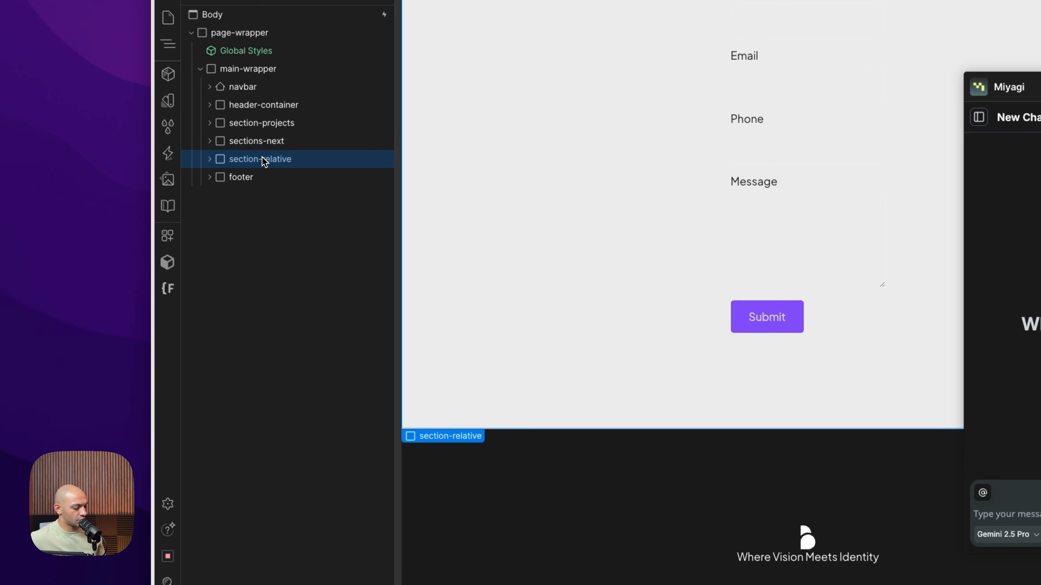
key("super+d")
Expand the duplicated section-relative and its container-large, and remove the section's section-relative--cta combo class
left_click(261, 195)
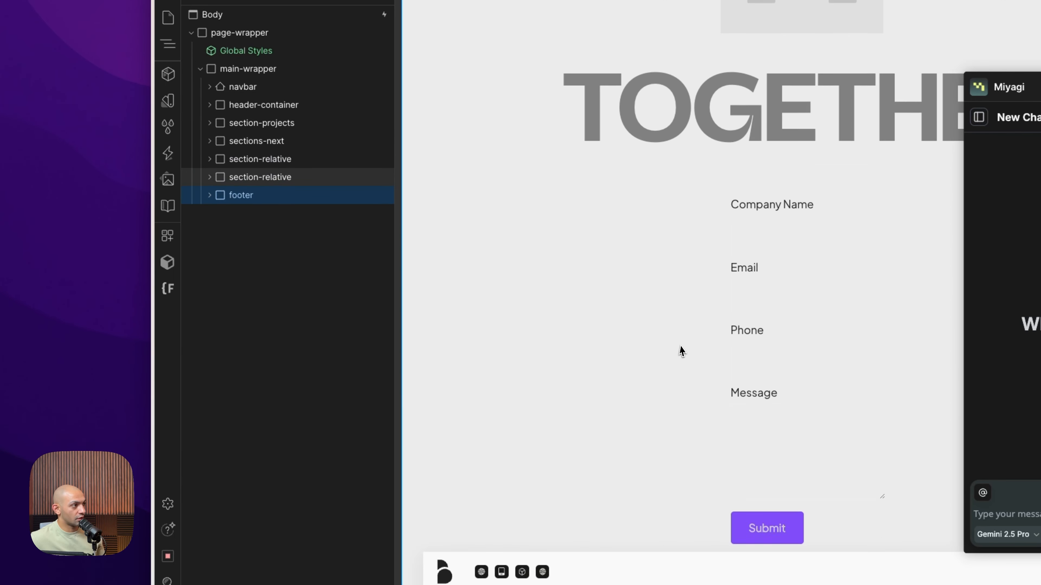
scroll(693, 353, "up", 5)
left_click(708, 357)
left_click(247, 191)
left_click(209, 180)
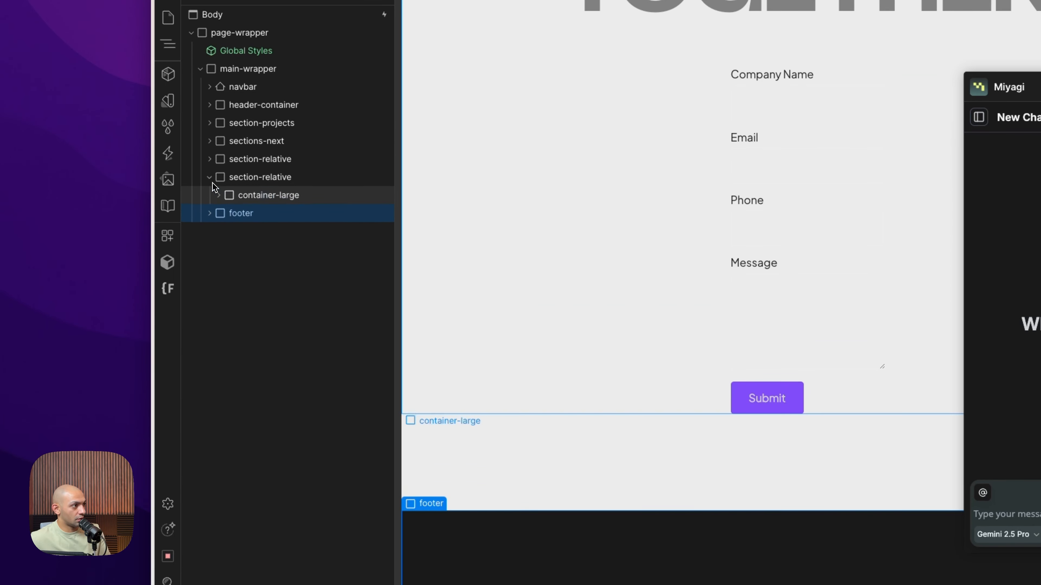
left_click(218, 196)
left_click(250, 212)
left_click(250, 175)
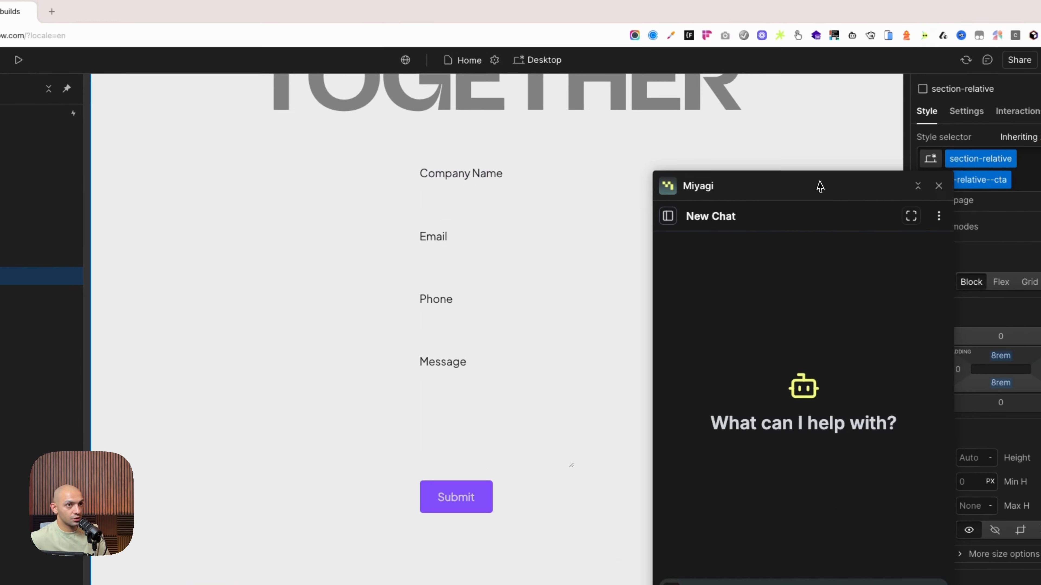
left_click(981, 175)
key("BackSpace")
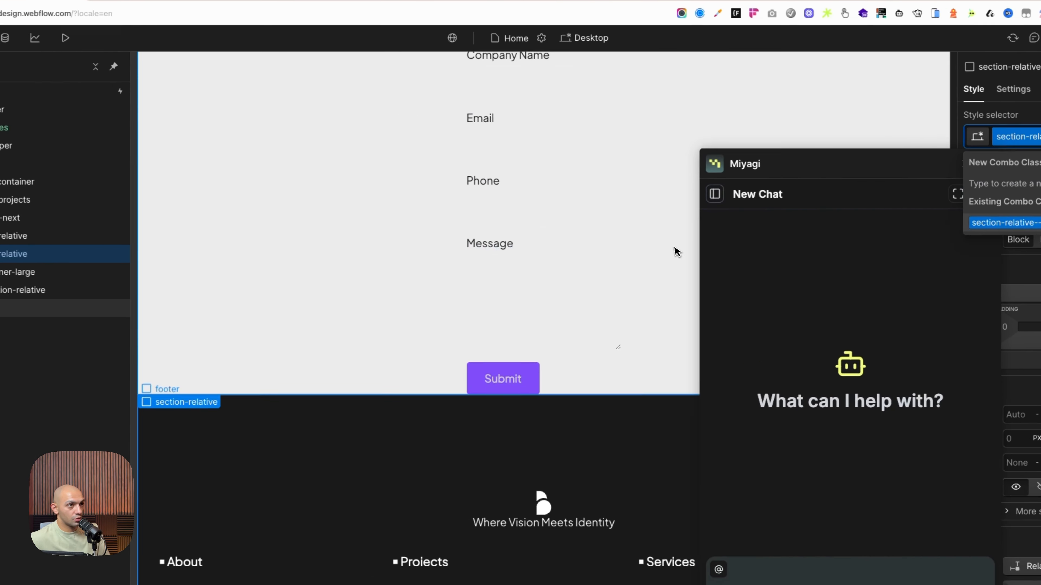
Unwrap the inner section-relative of the duplicated section and delete the max-width-80r block from its cta_content_wrap
left_click(12, 290)
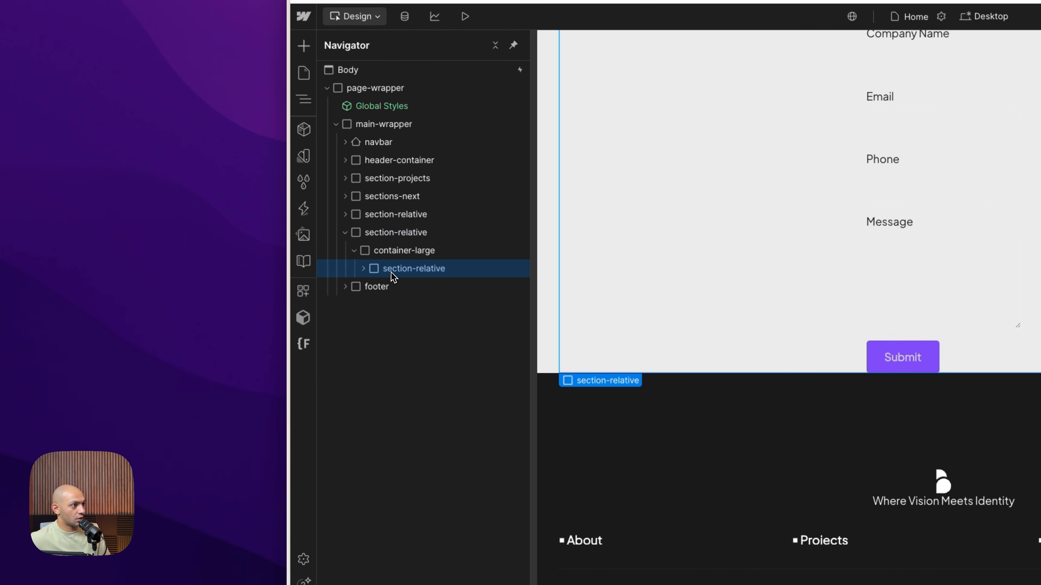
key("shift+super+g")
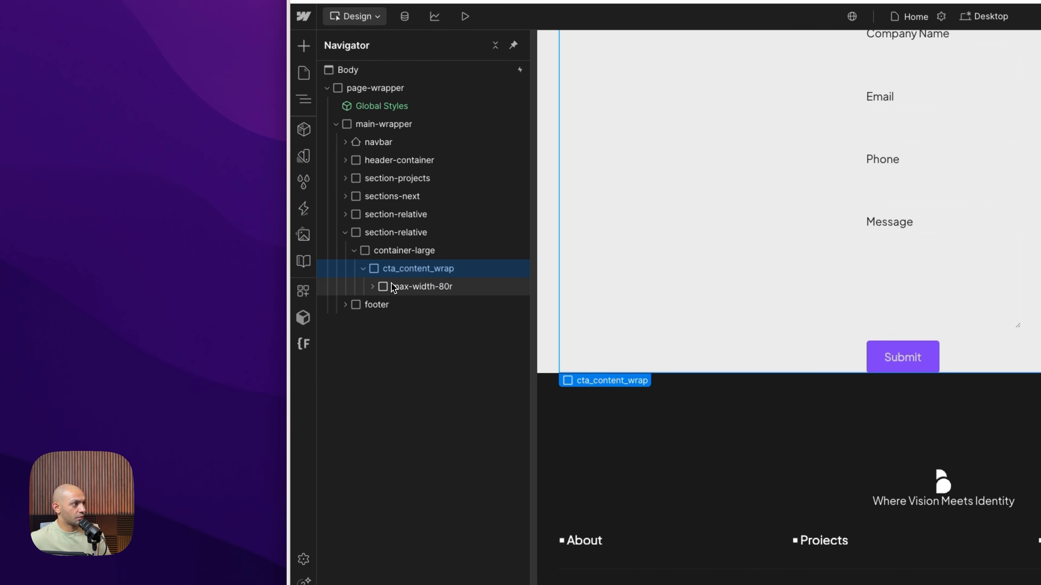
left_click(403, 235)
left_click(437, 287)
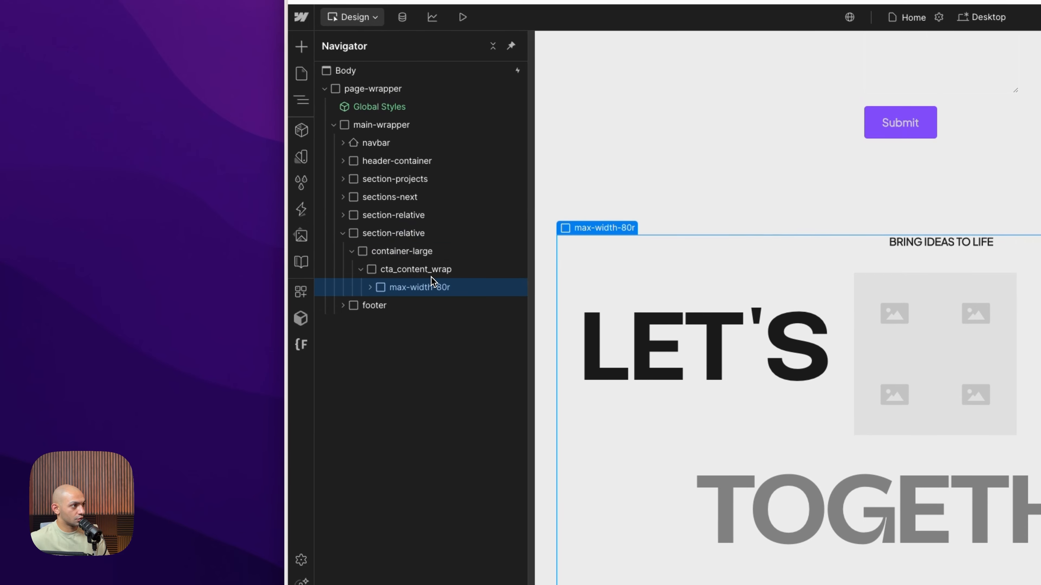
left_click(435, 273)
left_click(413, 289)
key("Delete")
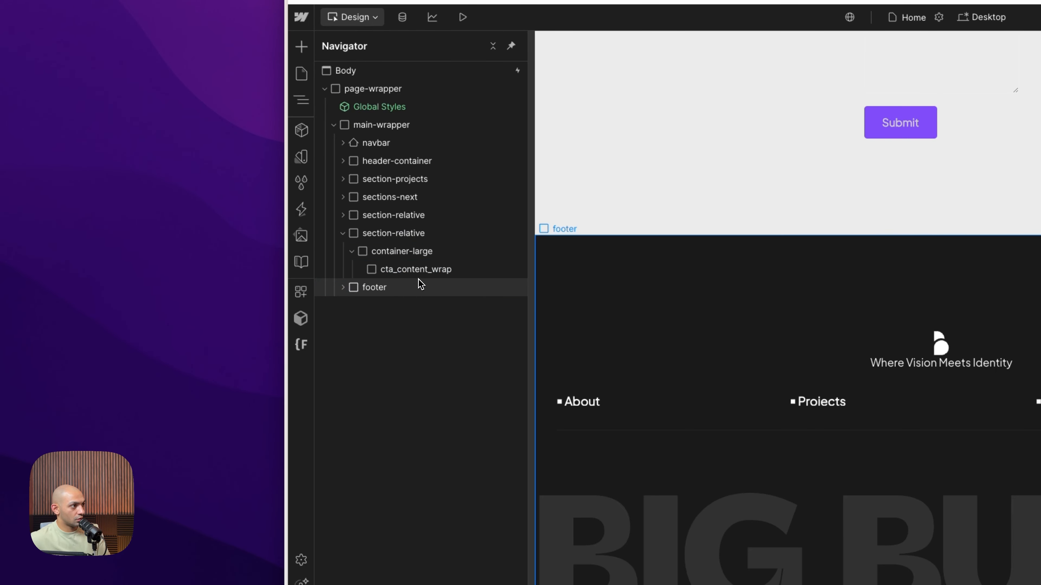
Replace the class of the empty cta_content_wrap block with a new class named section-content
left_click(421, 274)
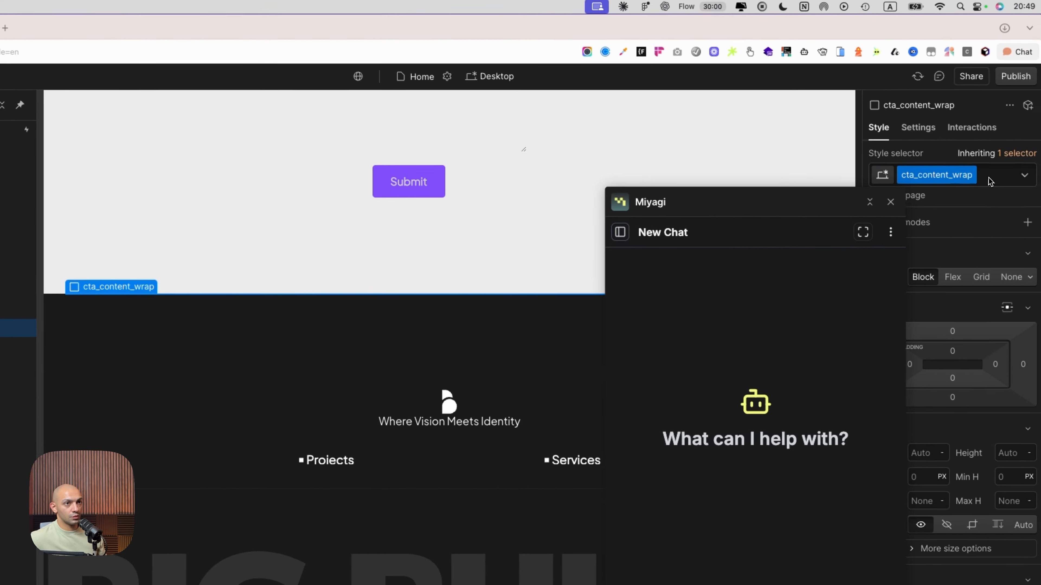
left_click(990, 181)
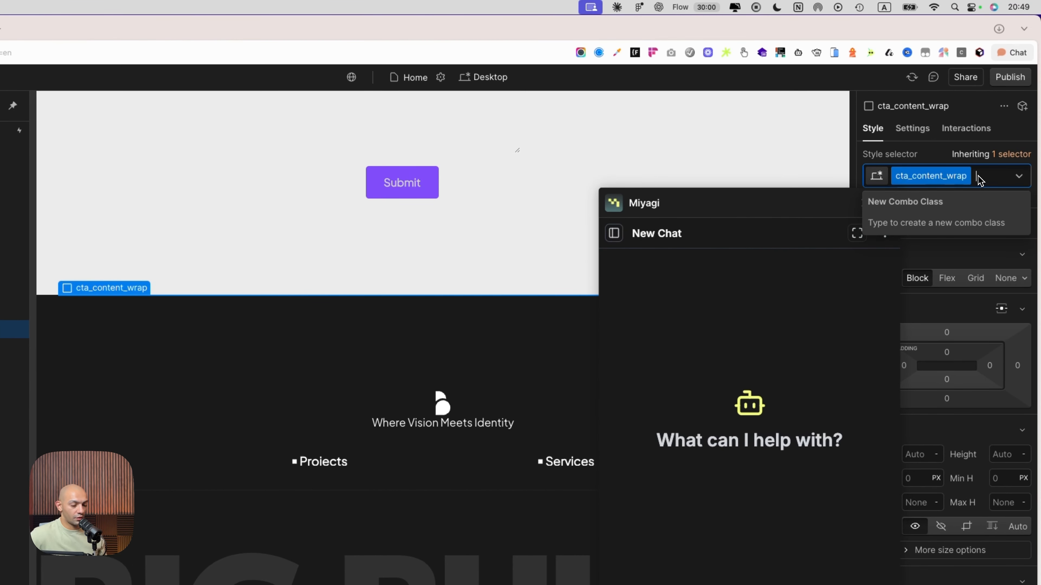
key("BackSpace")
type("section-")
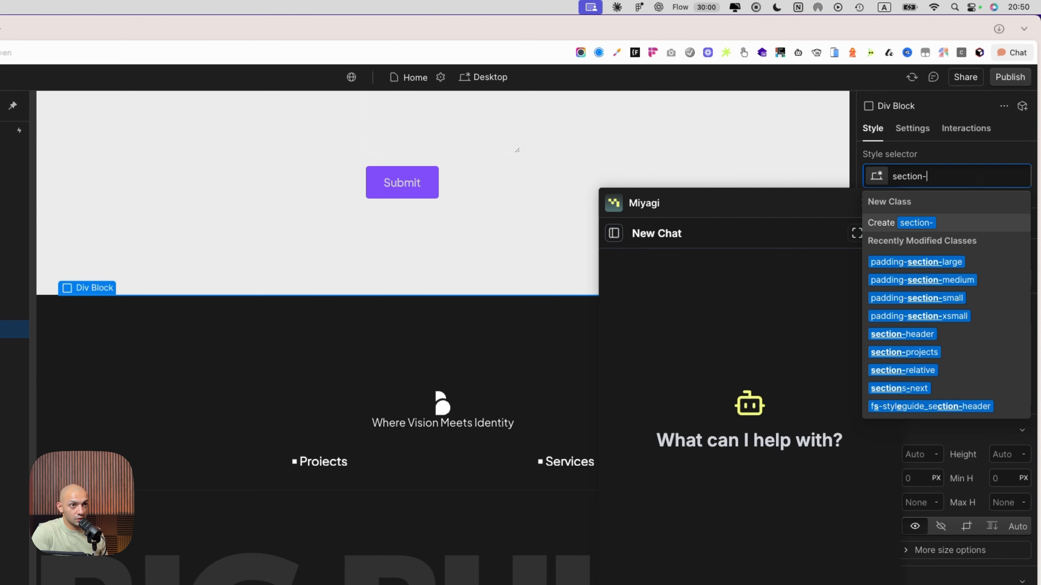
type("content")
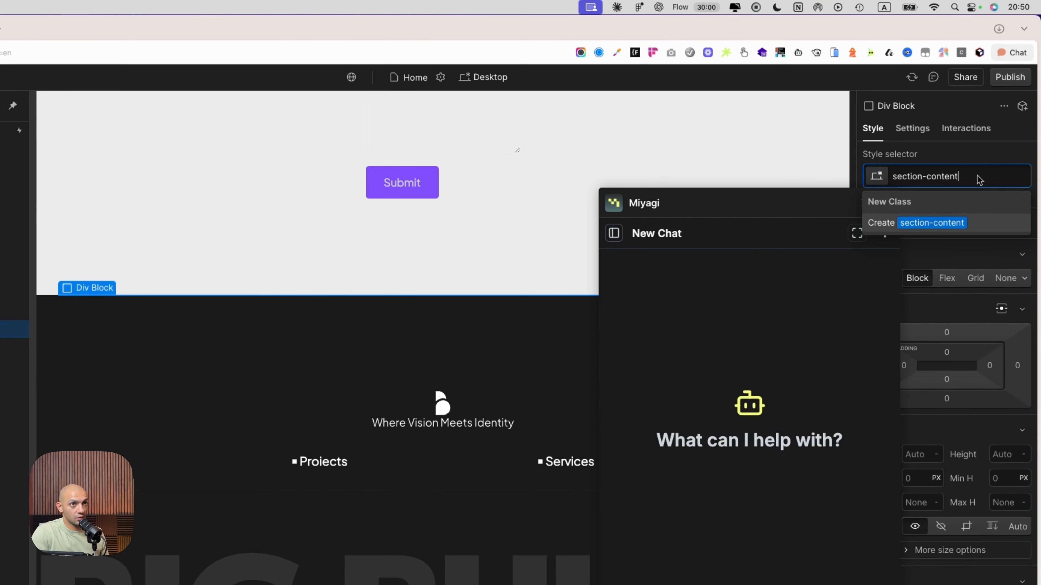
key("Return")
Add the padding-section-medium combo class to the duplicated section-relative
left_click(239, 301)
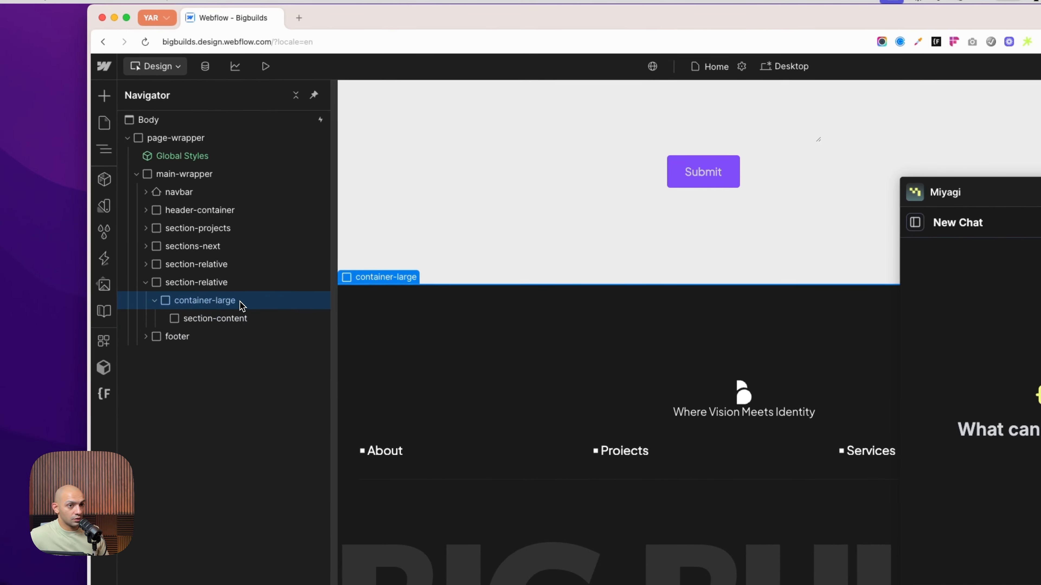
left_click(240, 283)
left_click(996, 175)
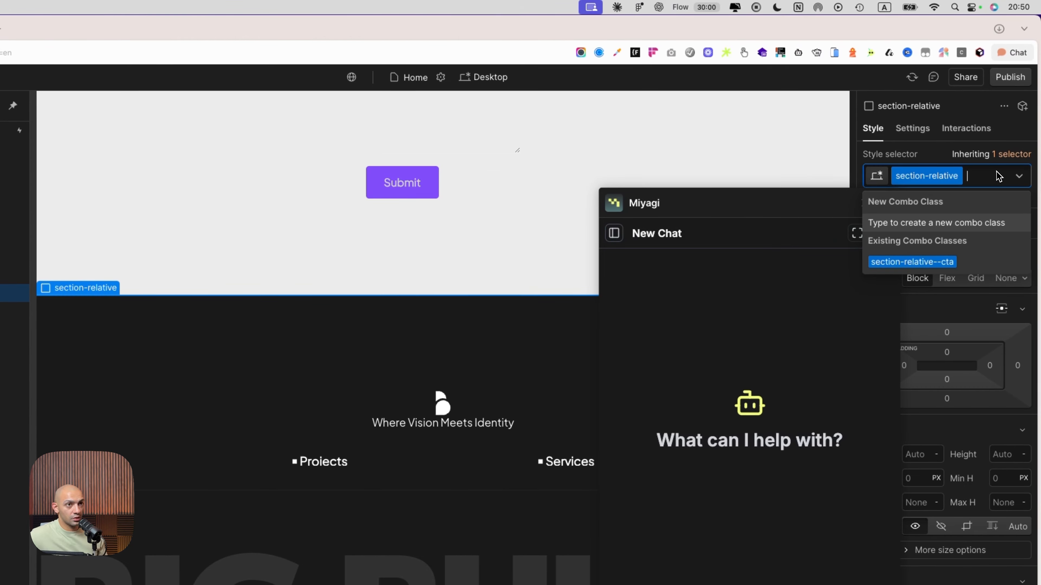
type("padding-sec")
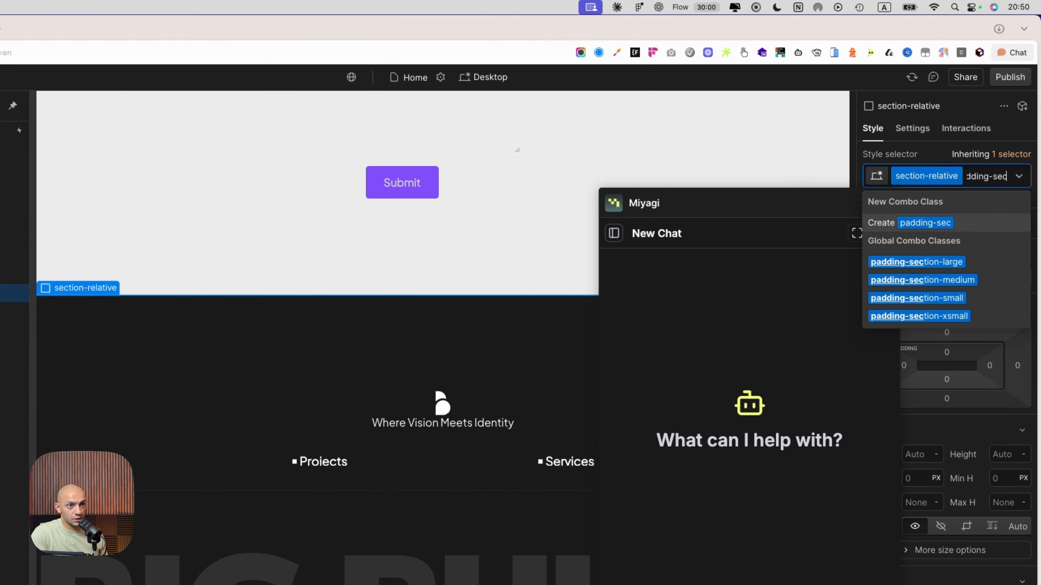
key("Return")
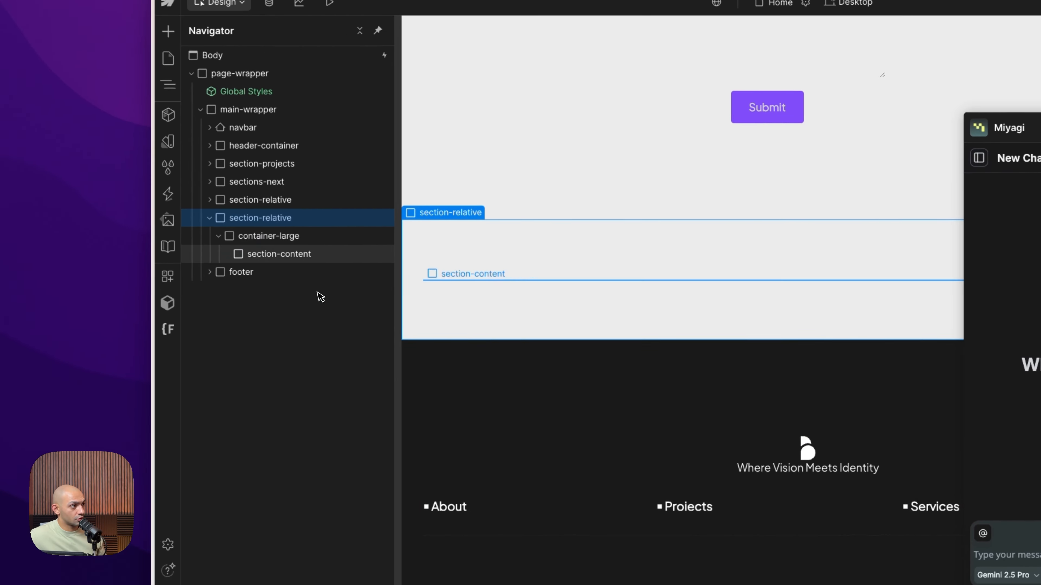
left_click(327, 264)
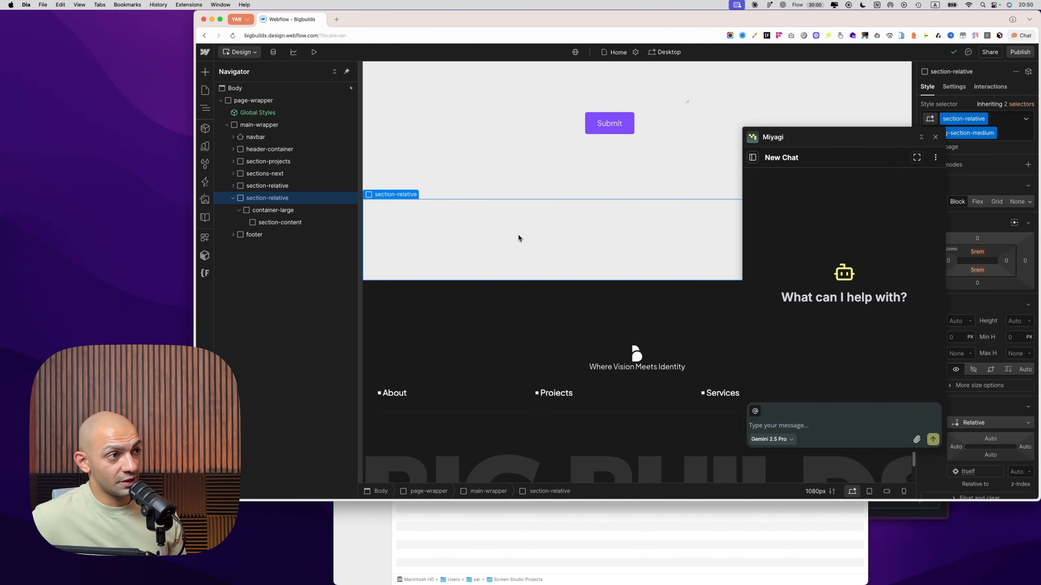
Select the section-content block and draft a prompt for a pricing table with Starter ($29), Pro ($59), Enterprise (Custom), feature lists, matching the page's existing styles
left_click(318, 223)
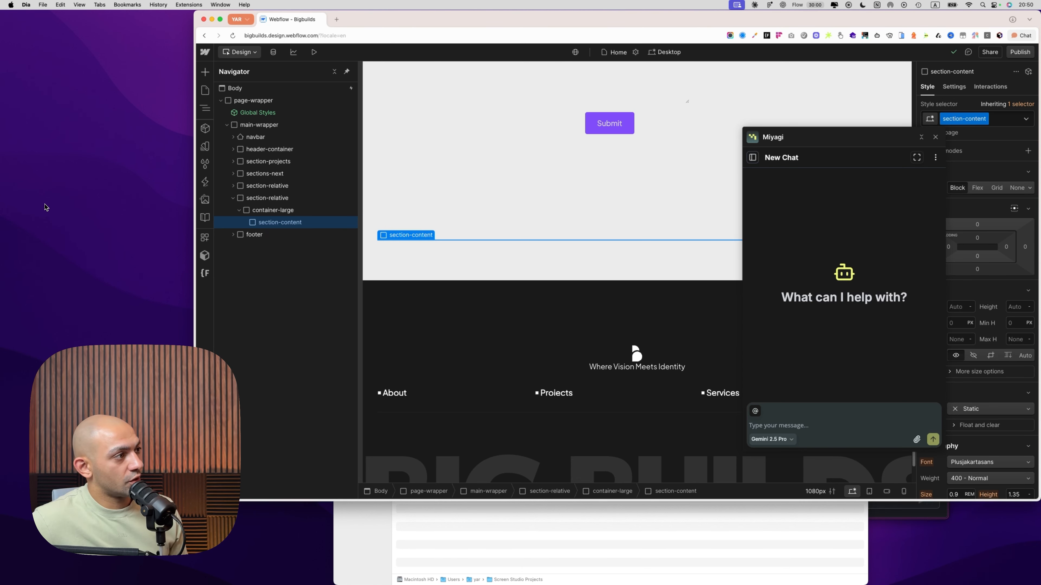
type("Create a pricing table with three tiers - Starter ($29), Pro ($59), Enterprise (Custom). Include feature lists, highlight the Pro plan, and add smooth hover animations.")
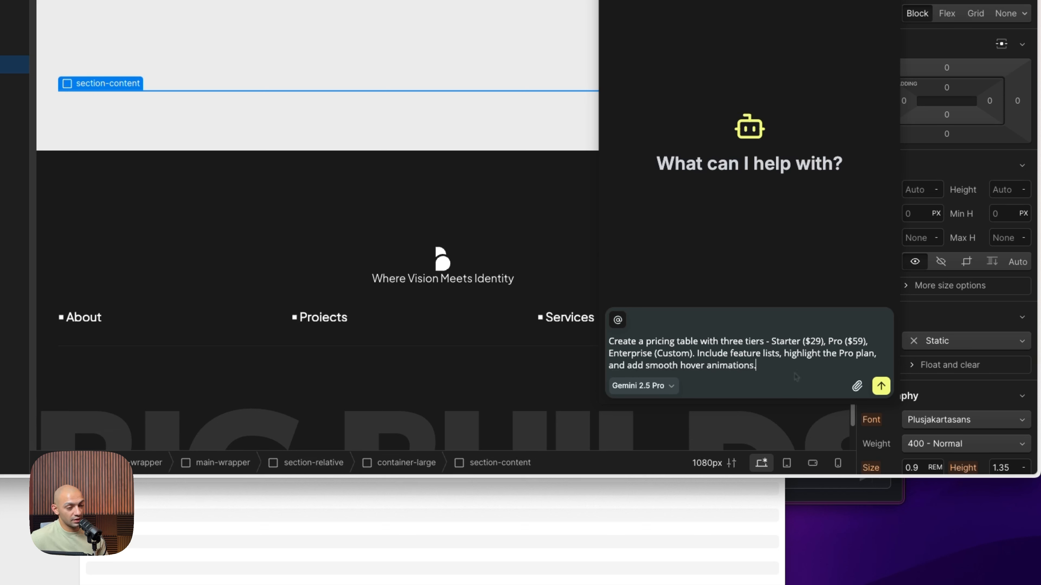
left_click_drag(799, 367, 789, 360)
key("BackSpace")
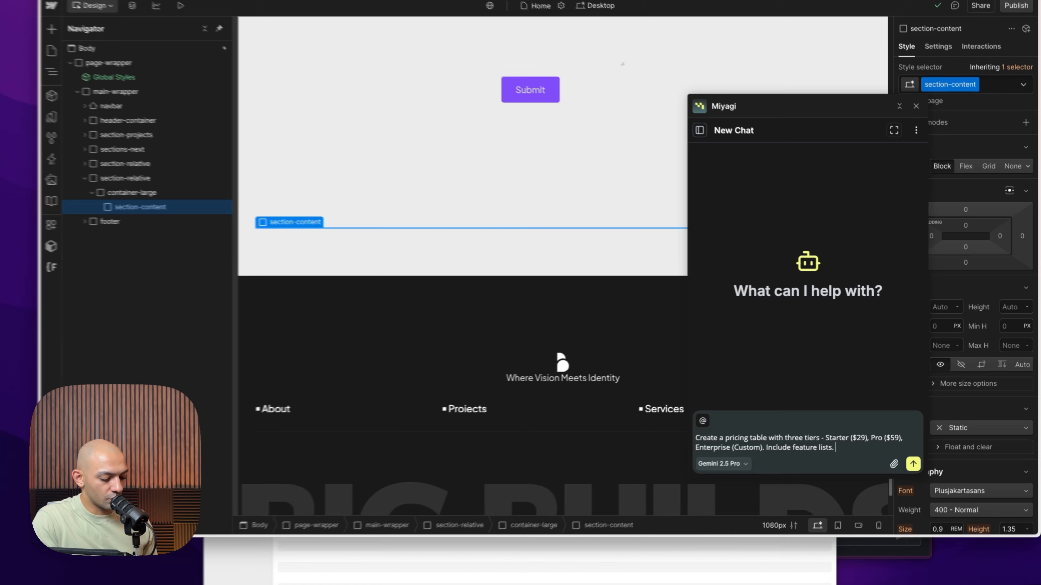
type("Match our existing s")
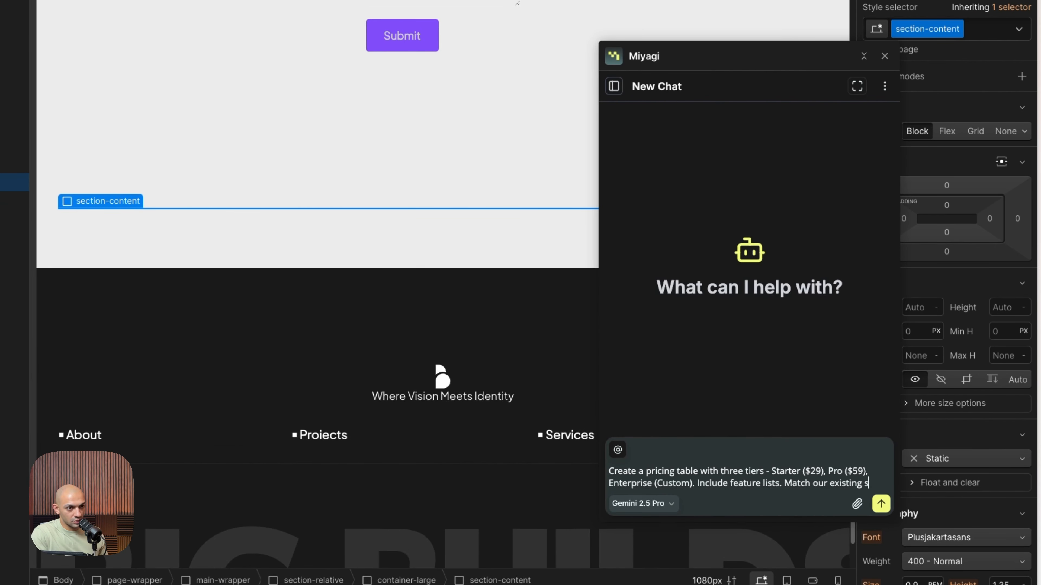
type("tyles on the pag")
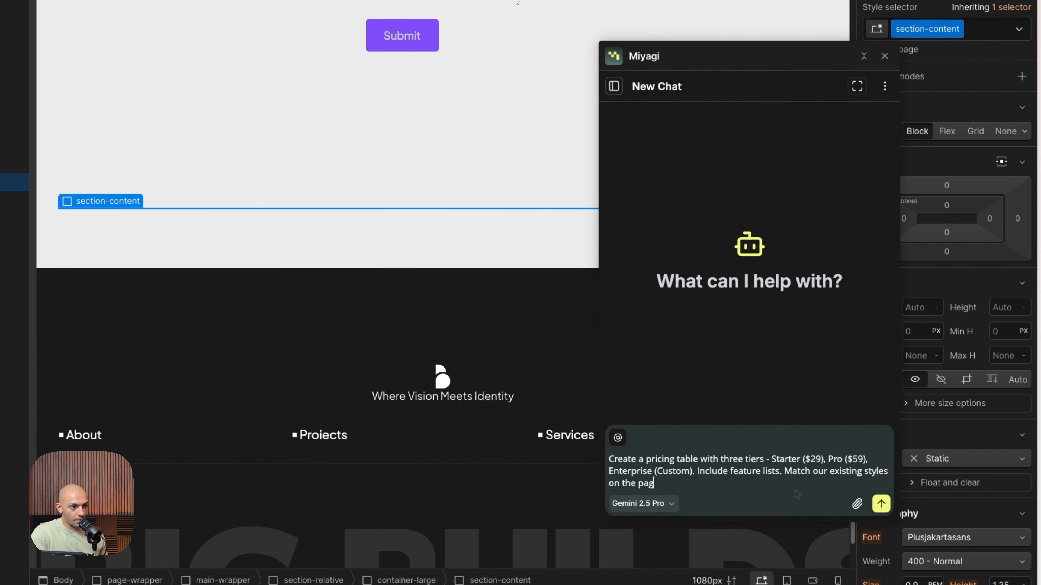
type("e")
key("Return")
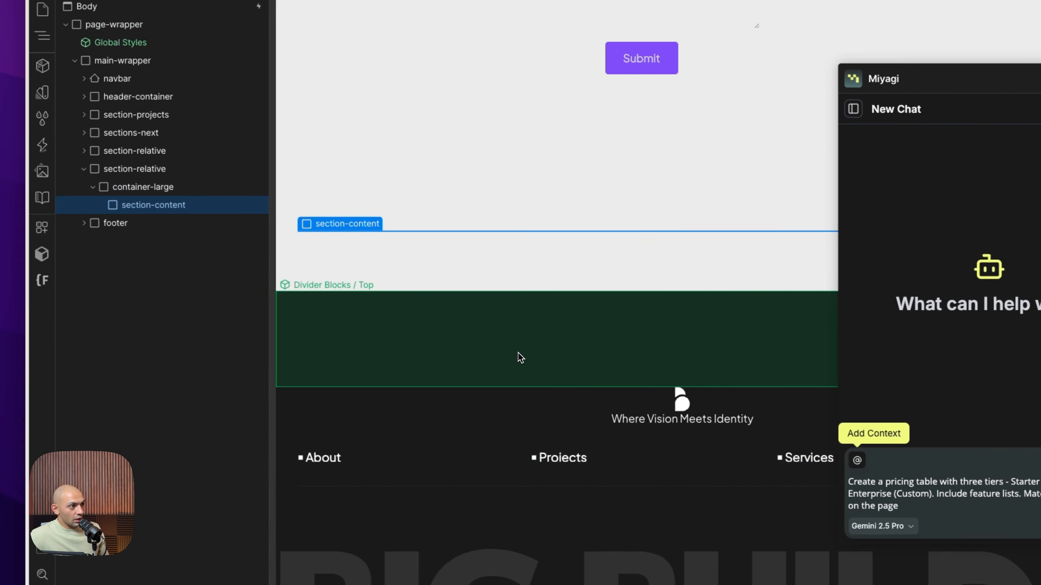
Attach the section-content block to the pricing table prompt as selected-element context
left_click(279, 333)
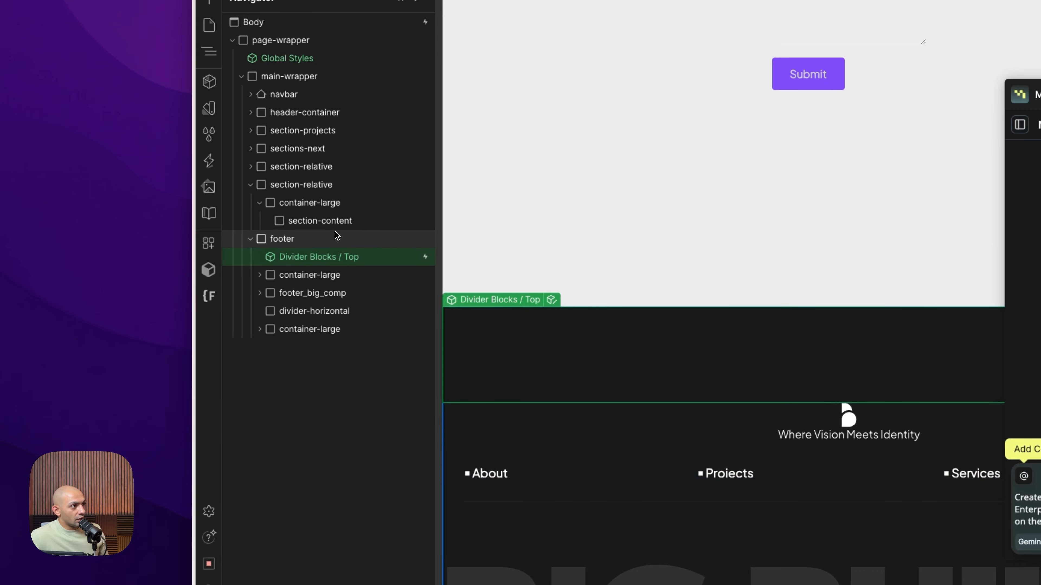
left_click(336, 222)
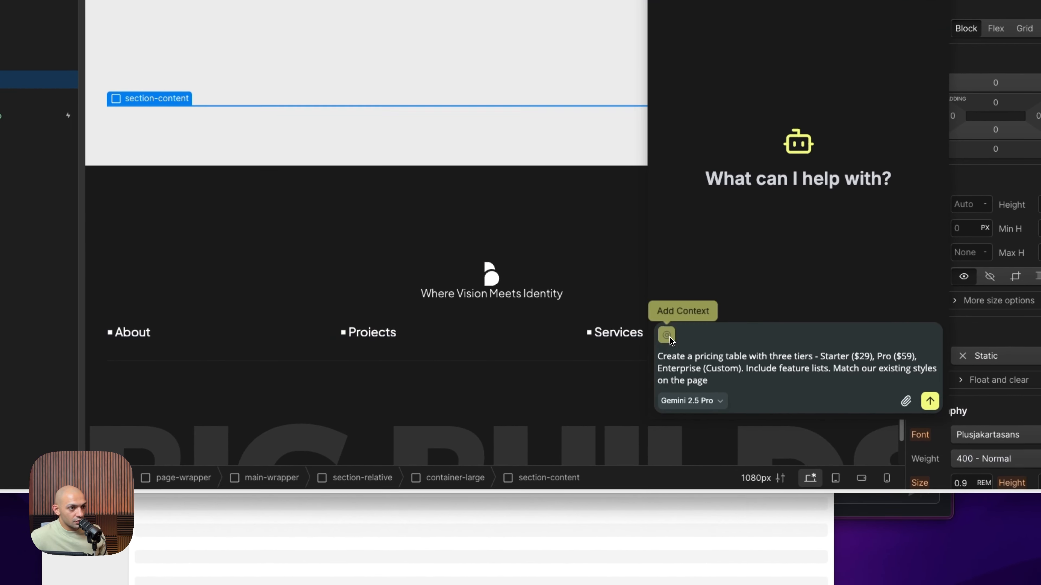
left_click(1023, 476)
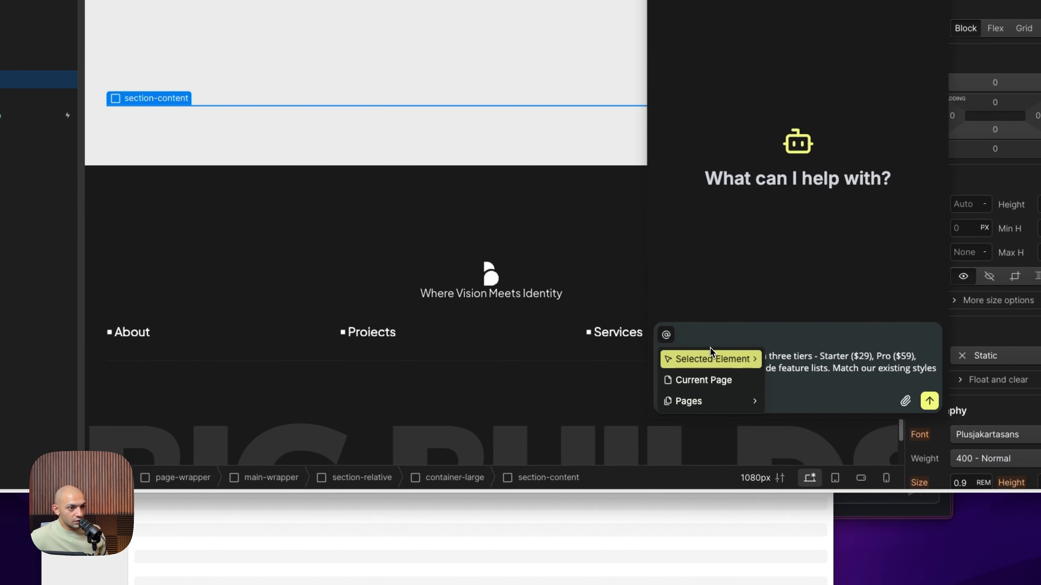
mouse_move(752, 366)
left_click(826, 356)
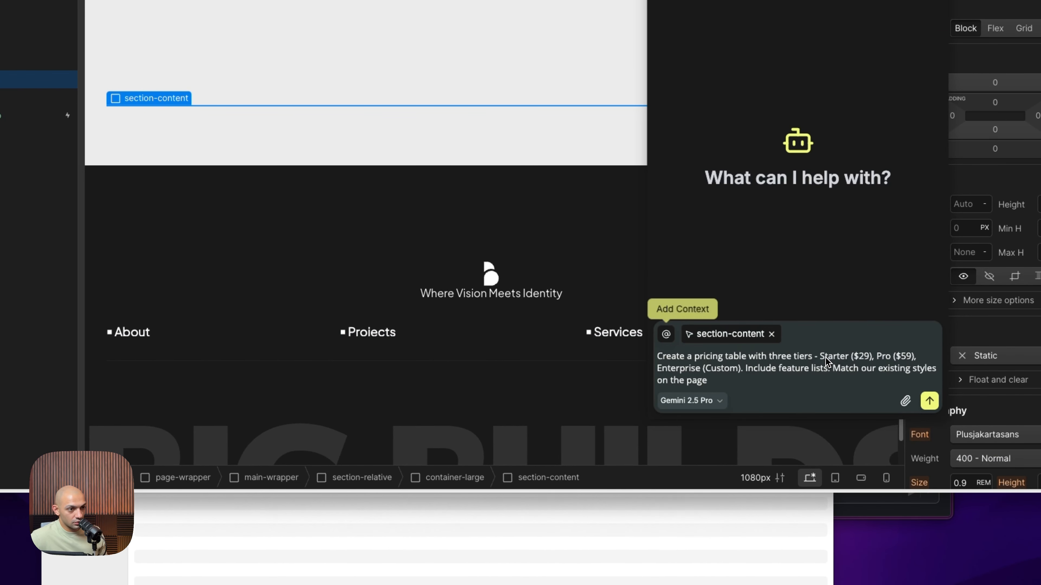
Complete the prompt with an instruction to add the pricing table inside this selected element on the home page, and send it
type(". Add the pricing table insid")
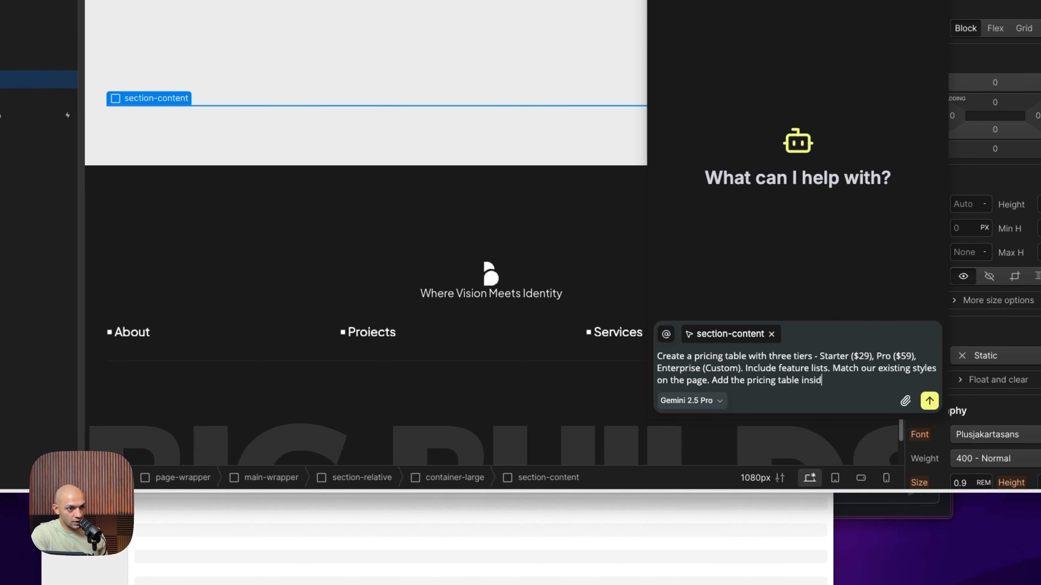
type(" element on")
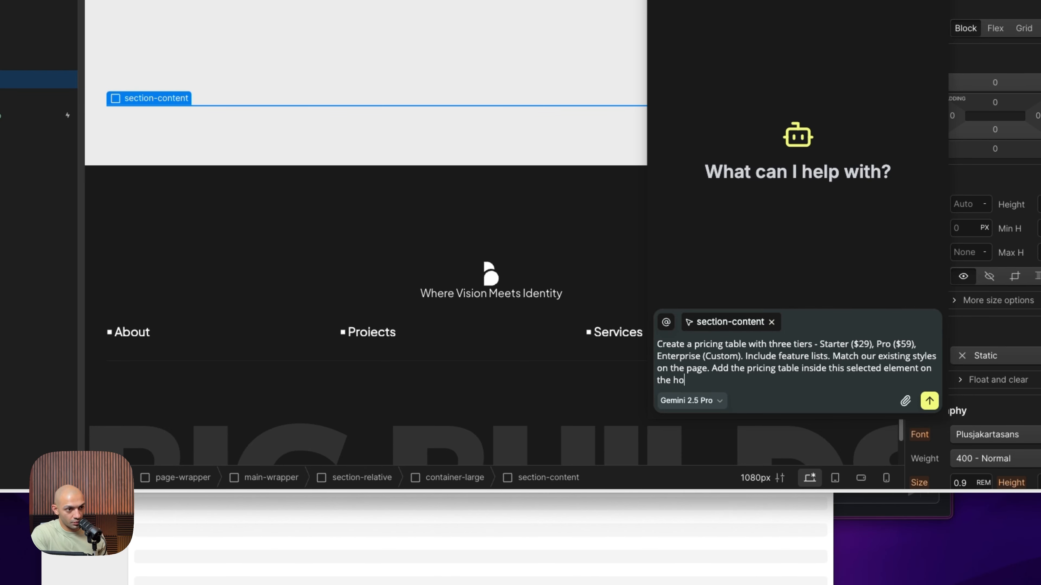
key("Return")
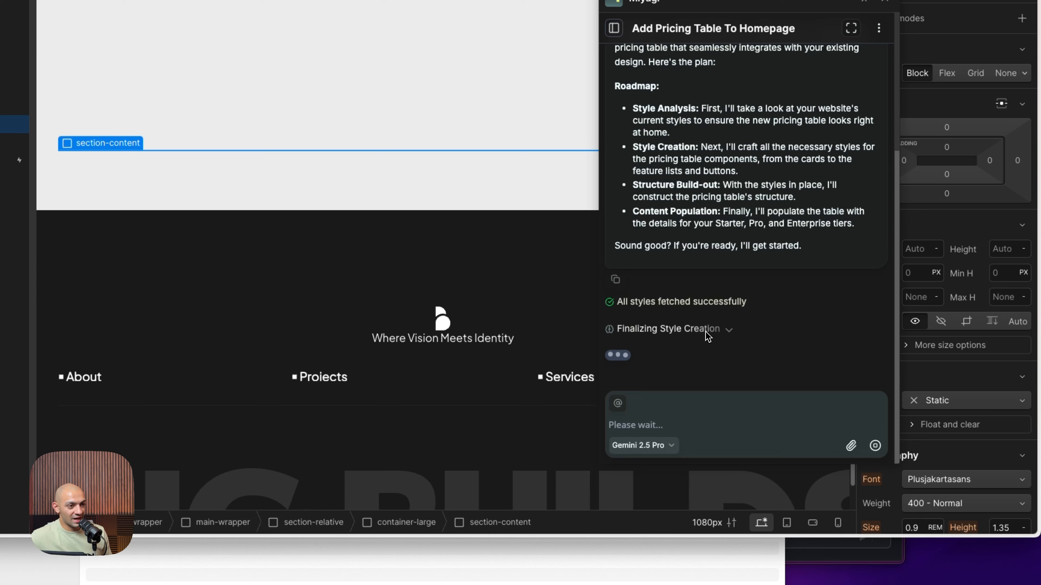
Check the agent's style creation reasoning and send it the message "Continue"
left_click(705, 331)
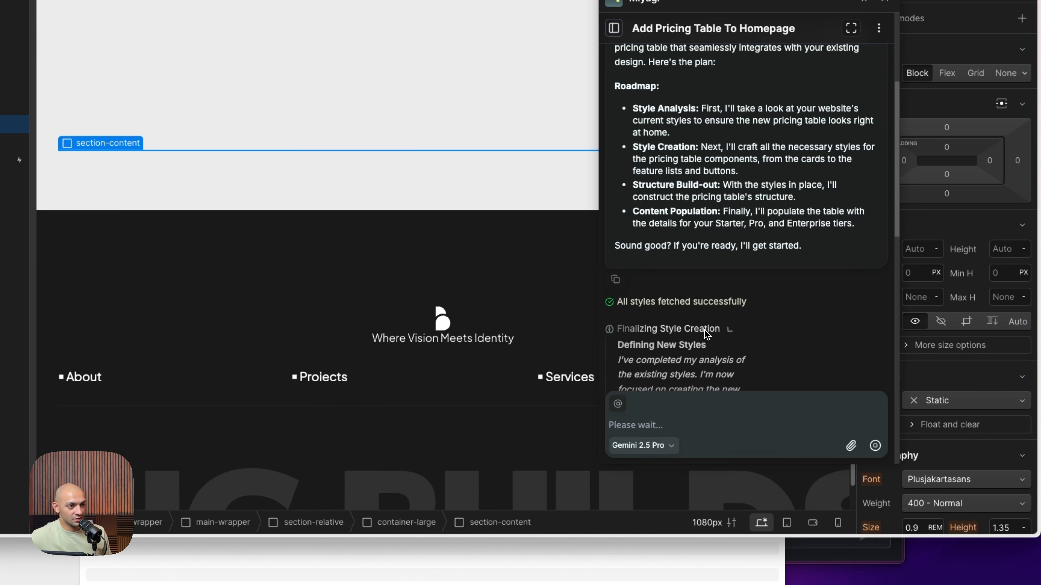
left_click(706, 331)
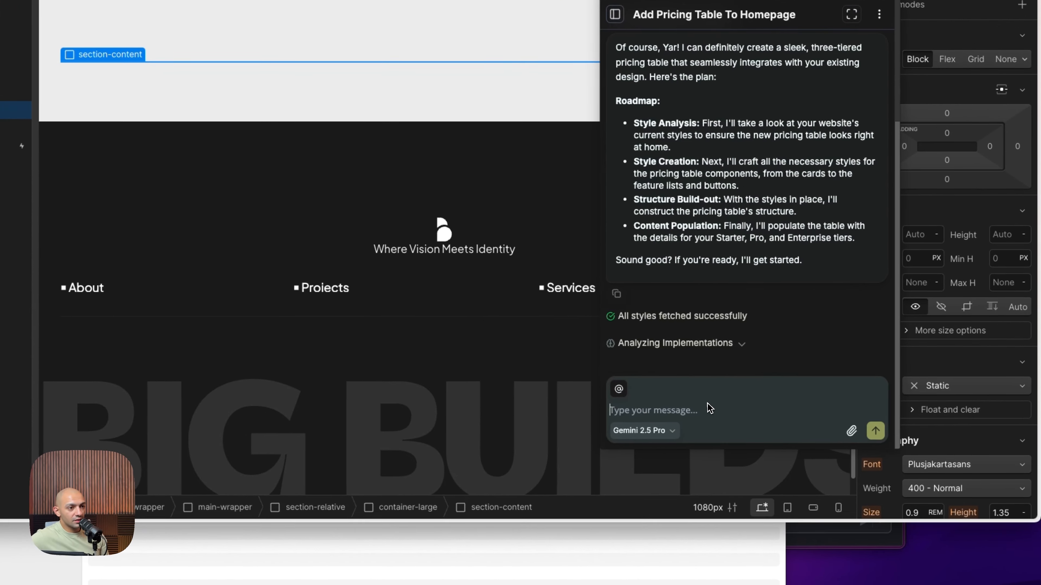
type("Con")
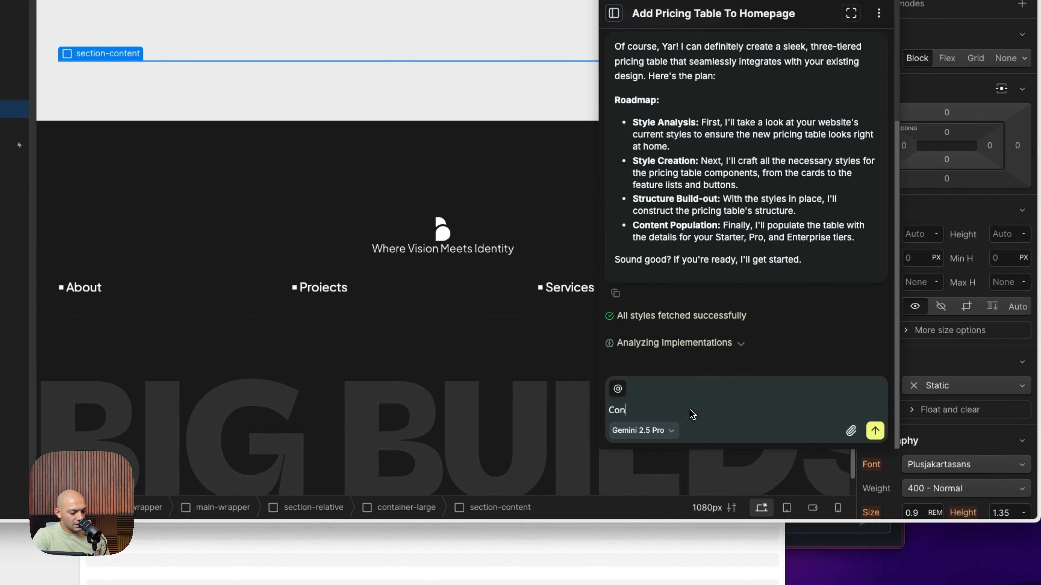
type("tinu")
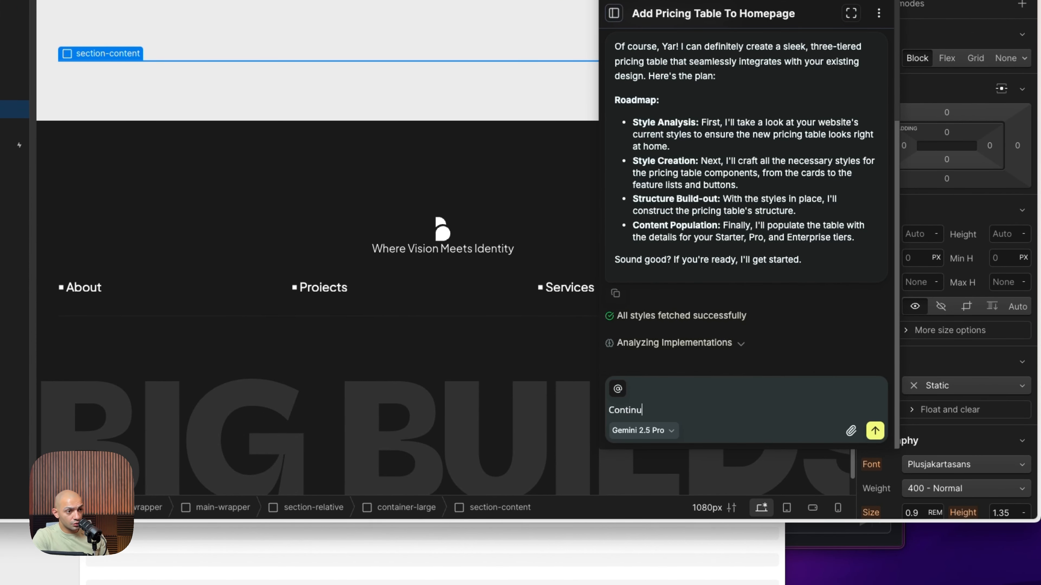
type("e")
key("Return")
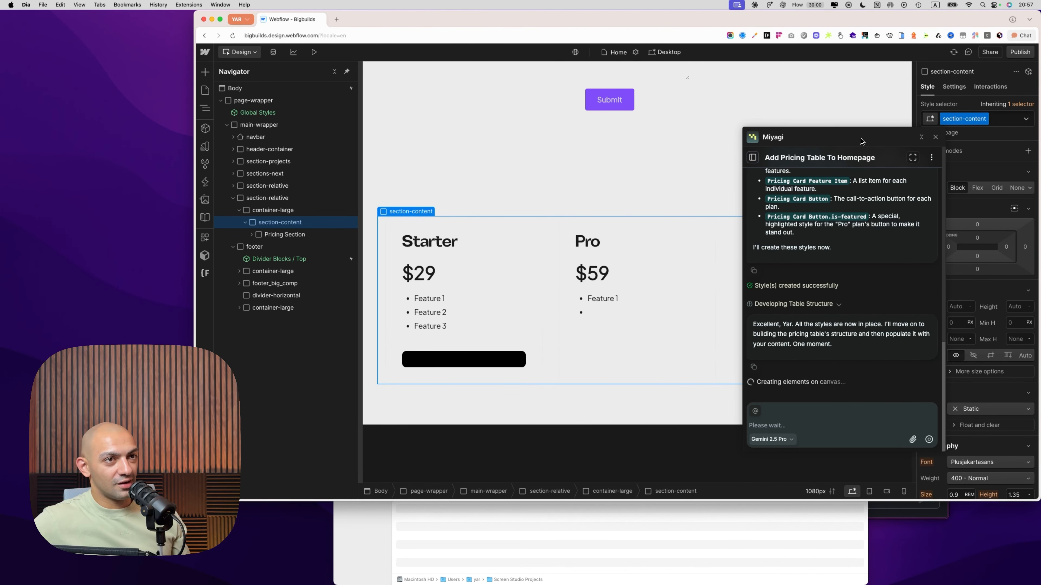
Move the chat window clear of the pricing table and examine the Pro card's header, price and body structure
left_click_drag(862, 141, 956, 134)
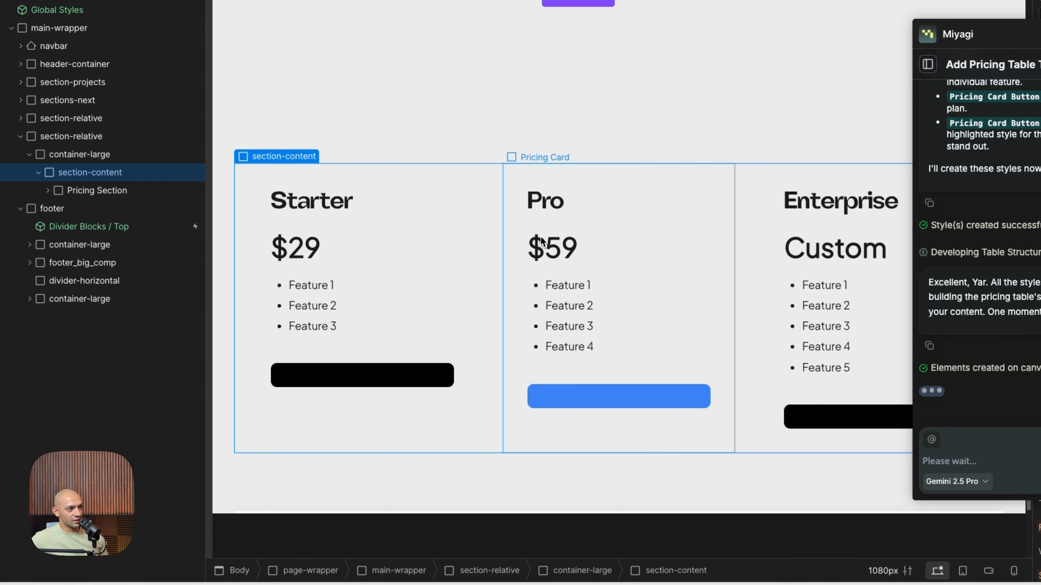
left_click(588, 202)
left_click(598, 182)
left_click(111, 281)
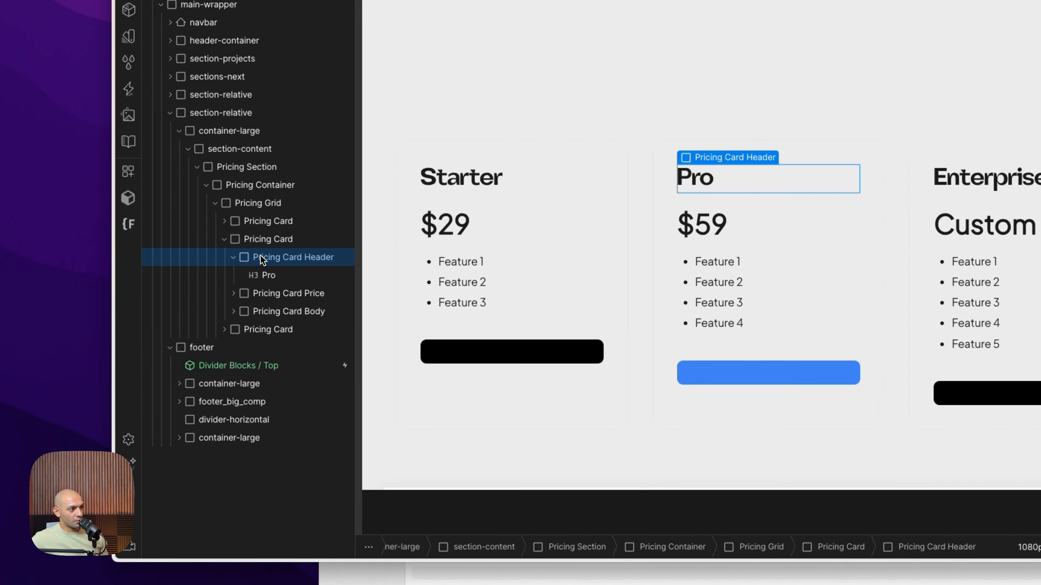
left_click(234, 257)
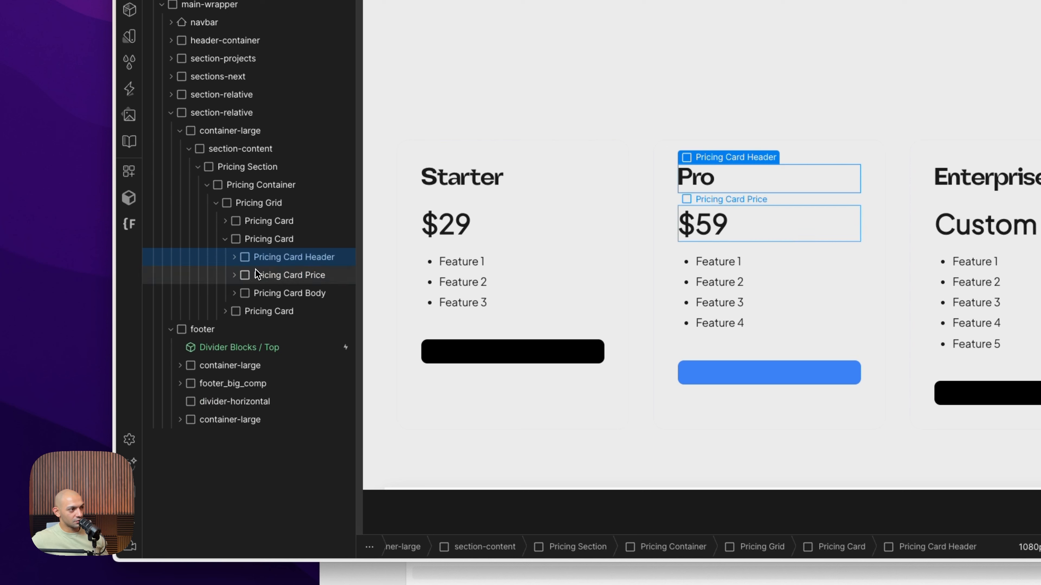
left_click(243, 281)
left_click(235, 275)
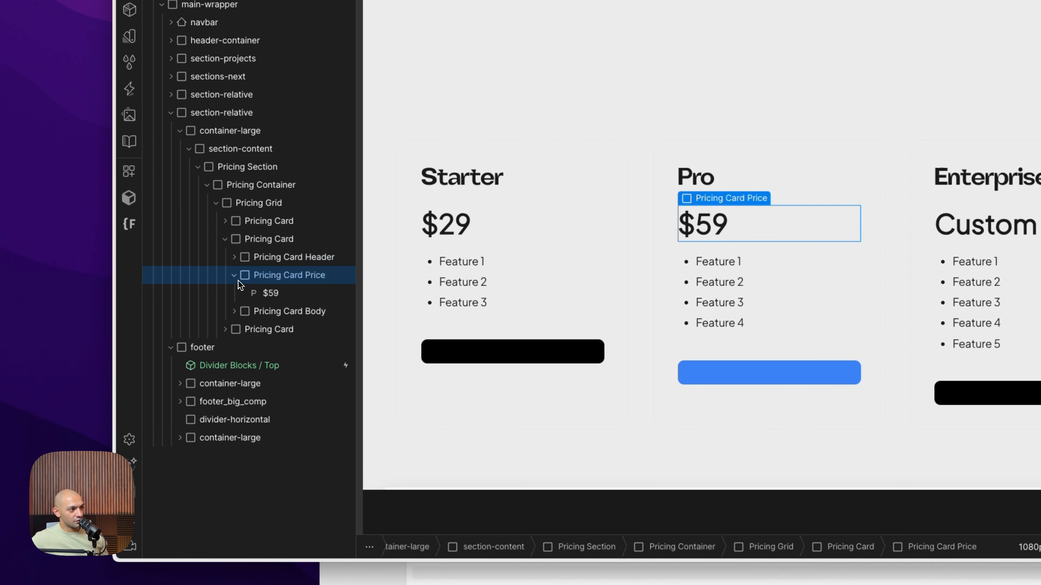
left_click(257, 310)
left_click(235, 312)
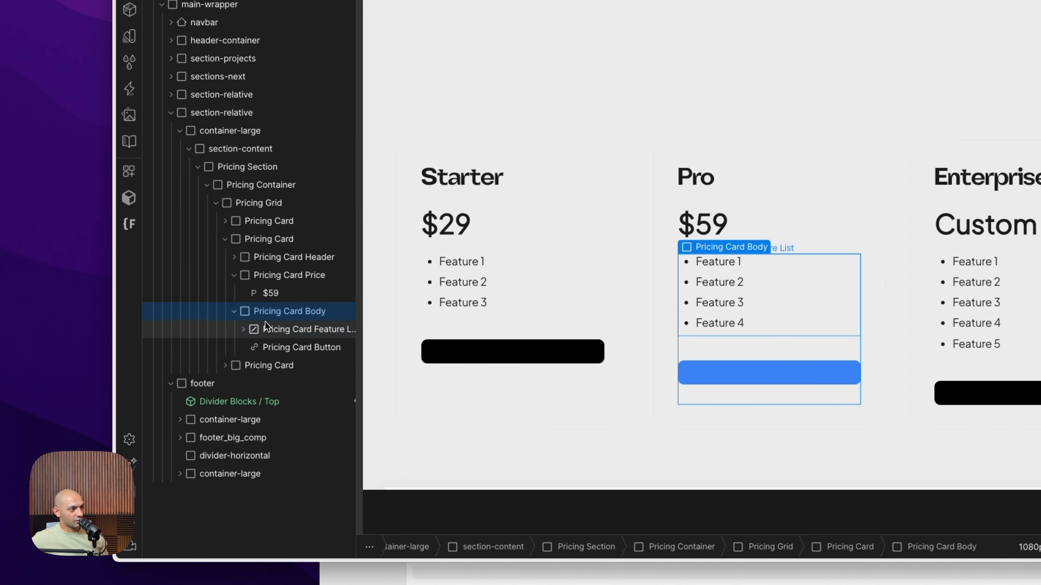
Examine the Pro card's feature list and its individual feature items
left_click(275, 332)
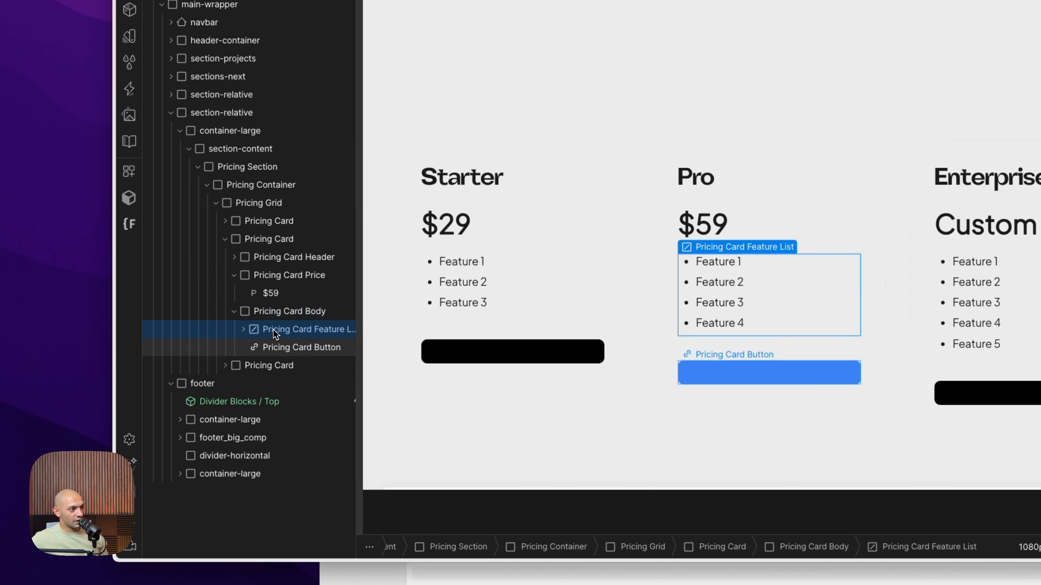
left_click(243, 329)
left_click(299, 347)
left_click(295, 366)
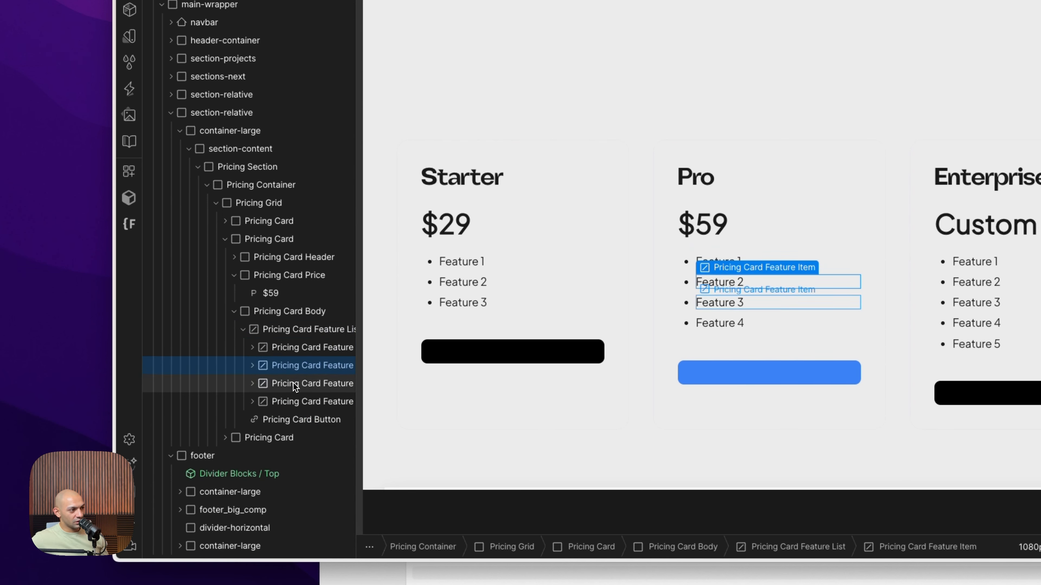
left_click(289, 395)
left_click(293, 383)
left_click(299, 366)
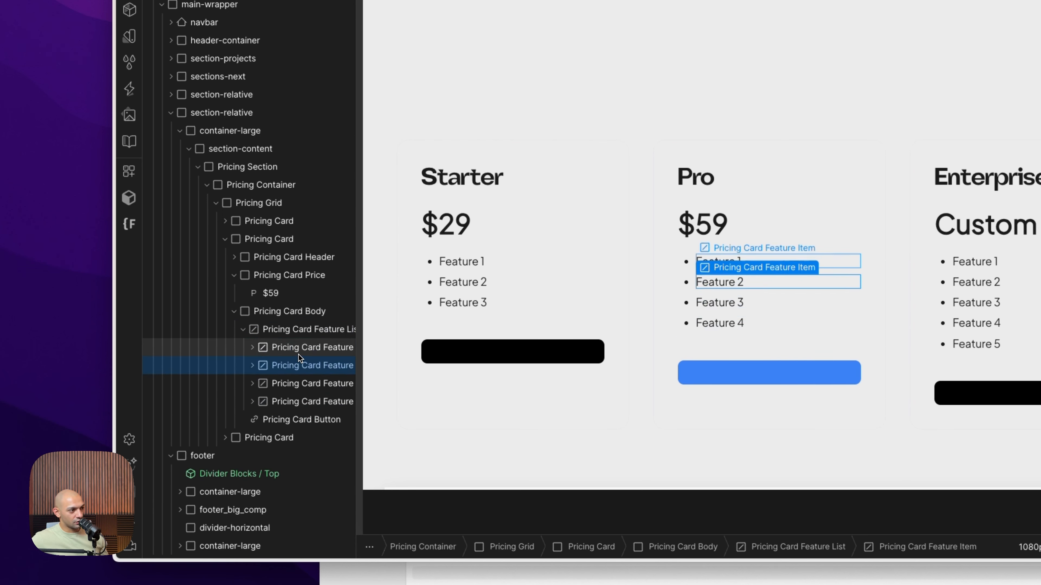
left_click(302, 347)
left_click(301, 332)
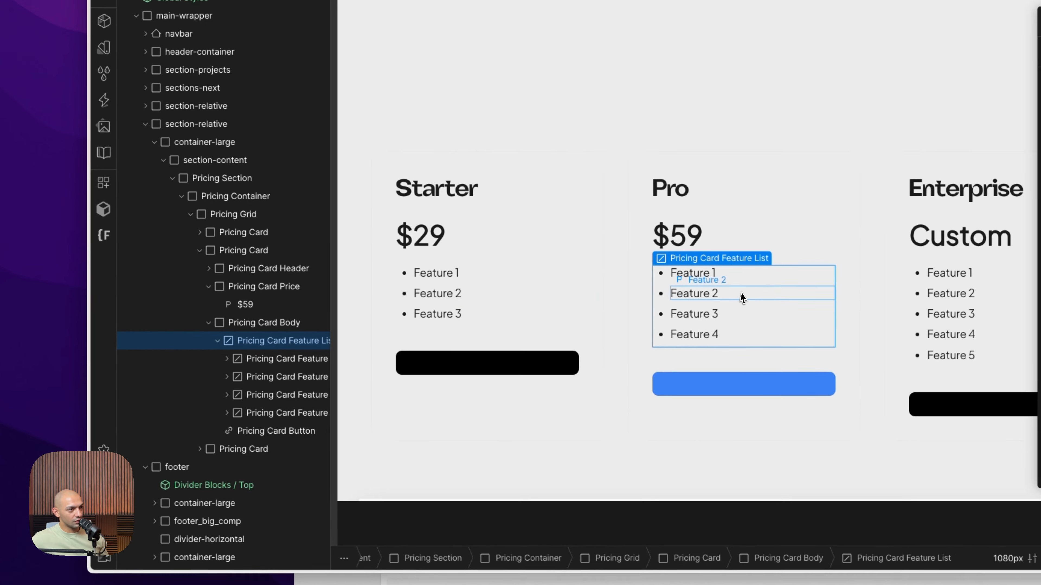
left_click(766, 283)
left_click(720, 292)
left_click(717, 293)
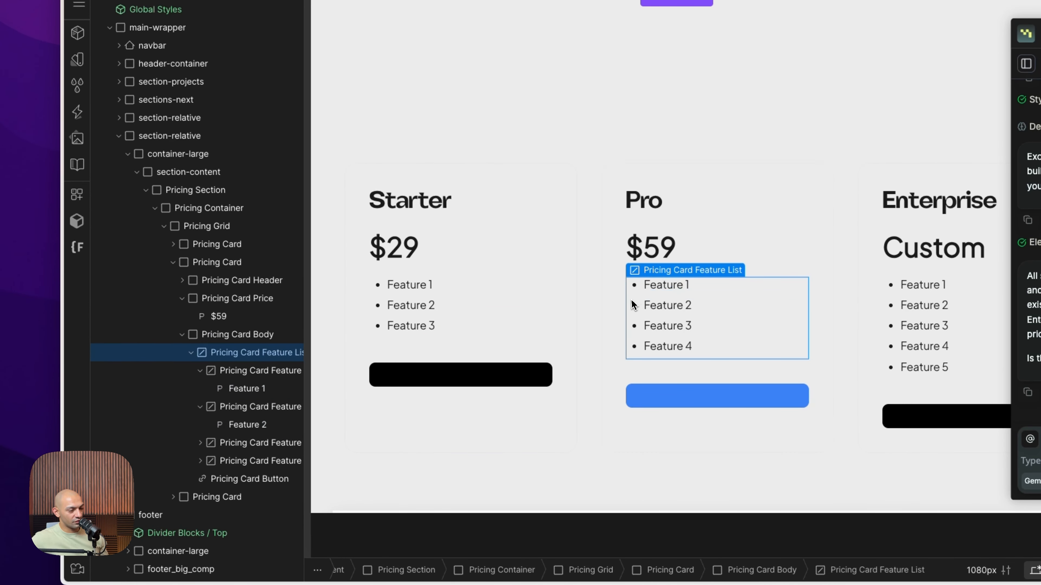
Examine the Starter card's first feature item and its button
left_click(377, 299)
left_click(384, 289)
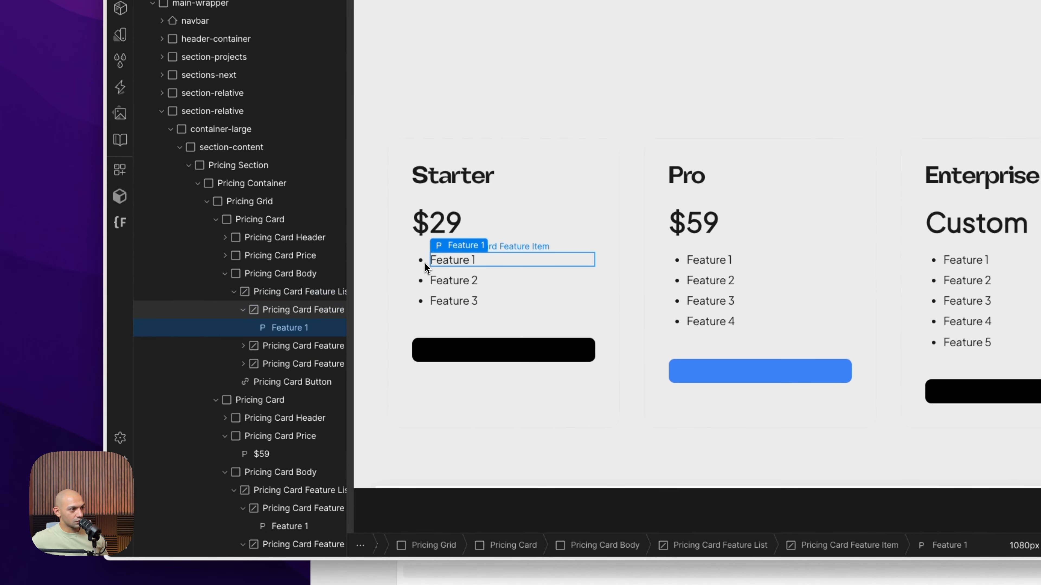
left_click(381, 348)
left_click(509, 353)
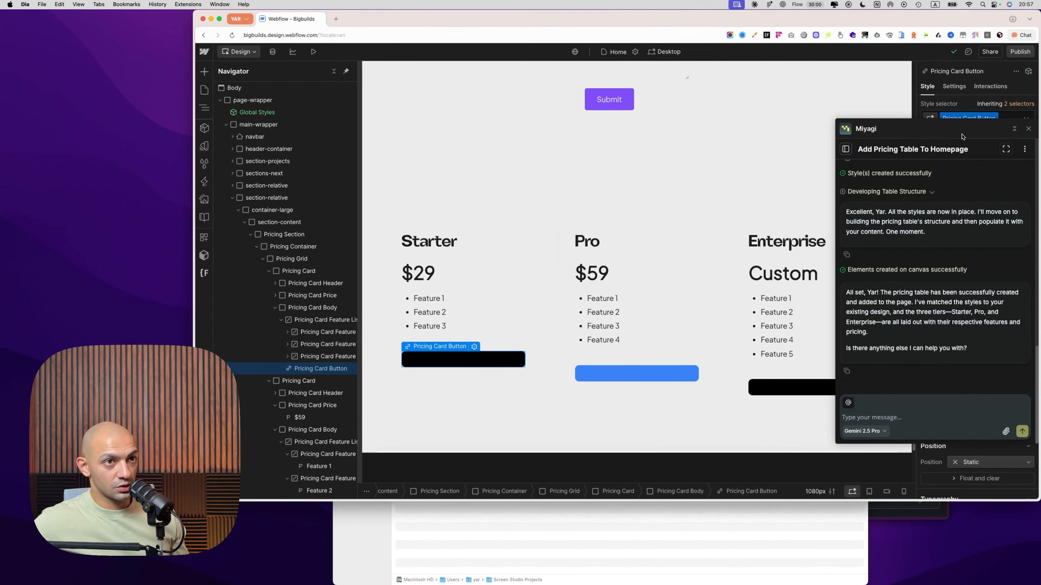
Move the chat window clear of the style options and examine the Starter and Pro card buttons' styles and link settings
left_click_drag(962, 135, 802, 81)
scroll(975, 246, "down", 4)
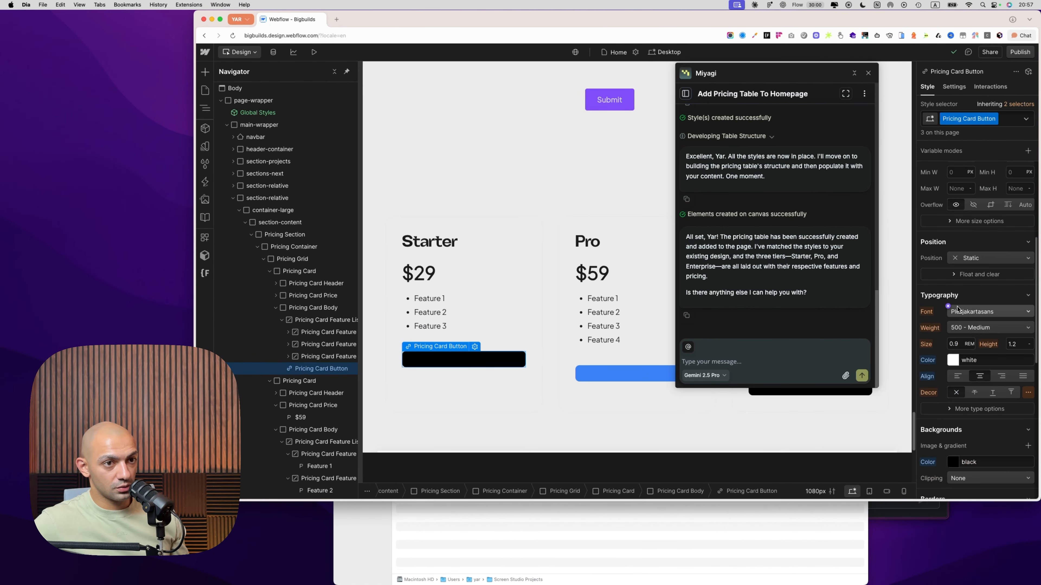
left_click(954, 87)
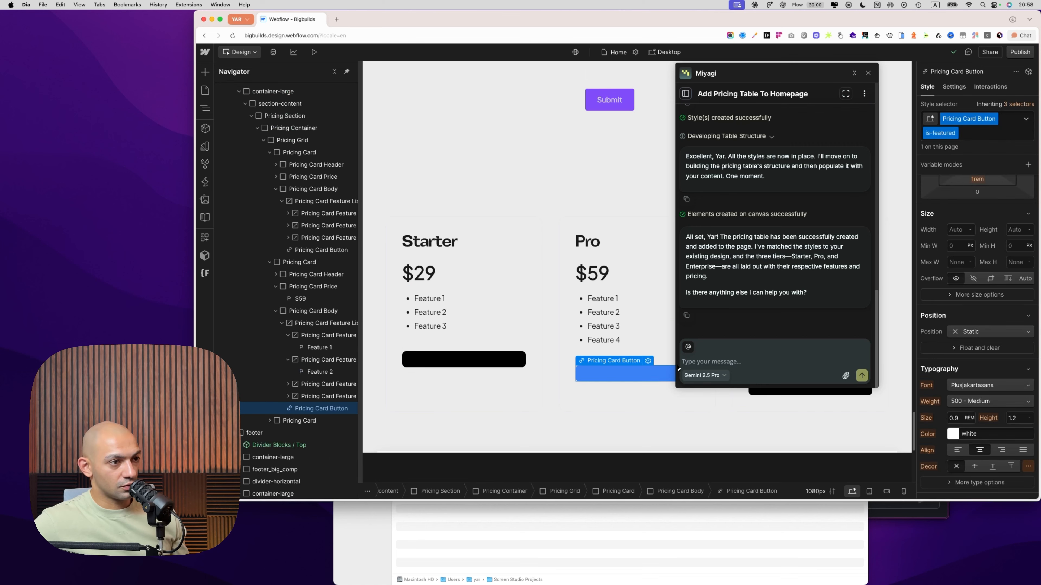
left_click(648, 360)
left_click(637, 471)
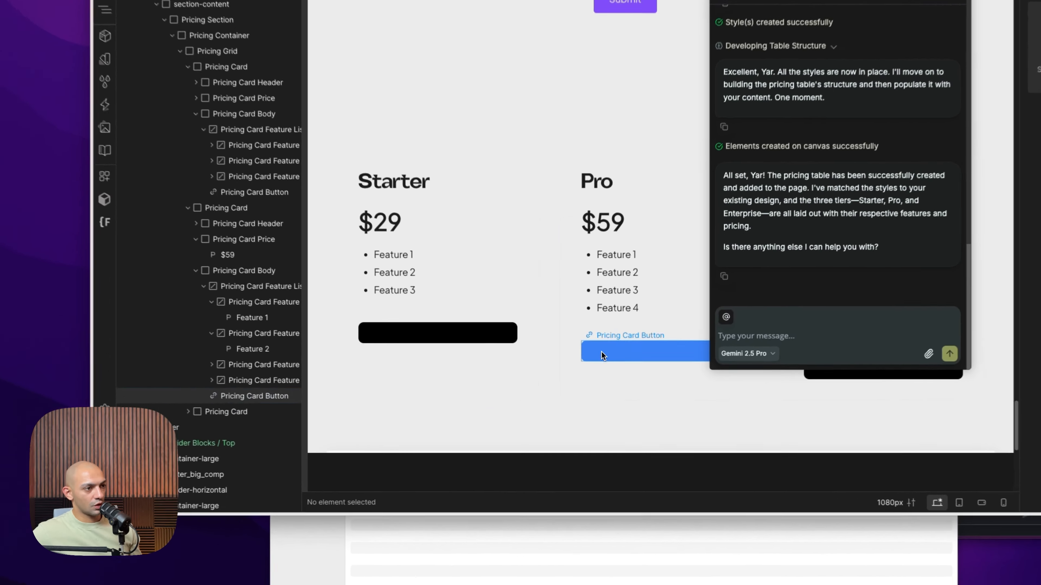
left_click(595, 374)
key("a")
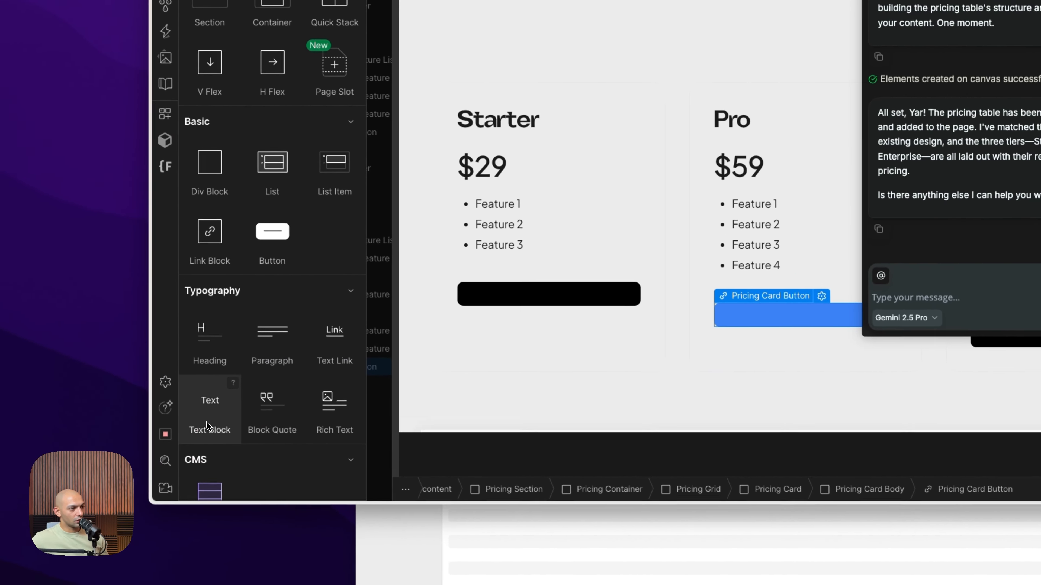
left_click(87, 429)
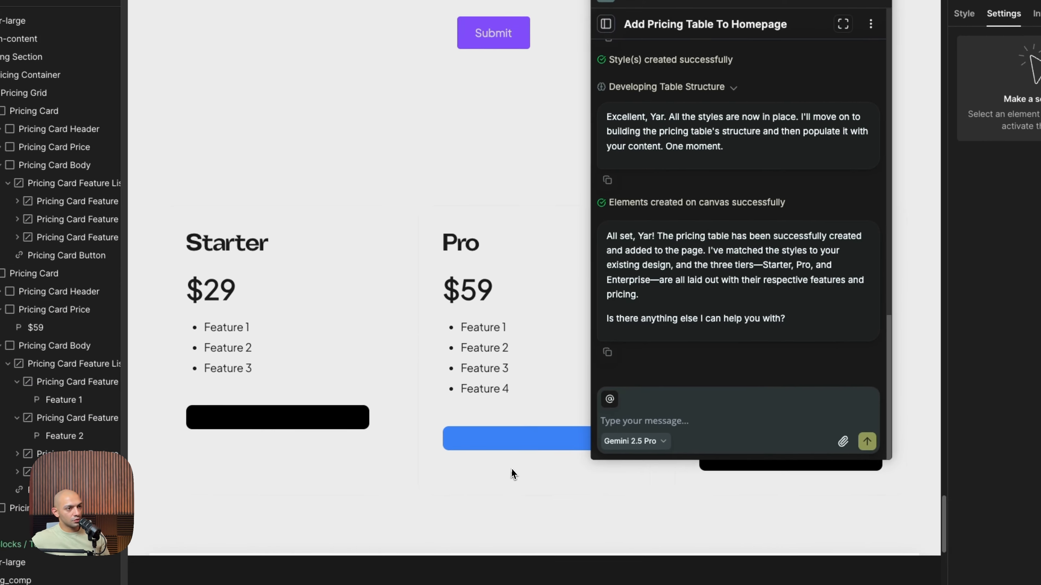
left_click(699, 430)
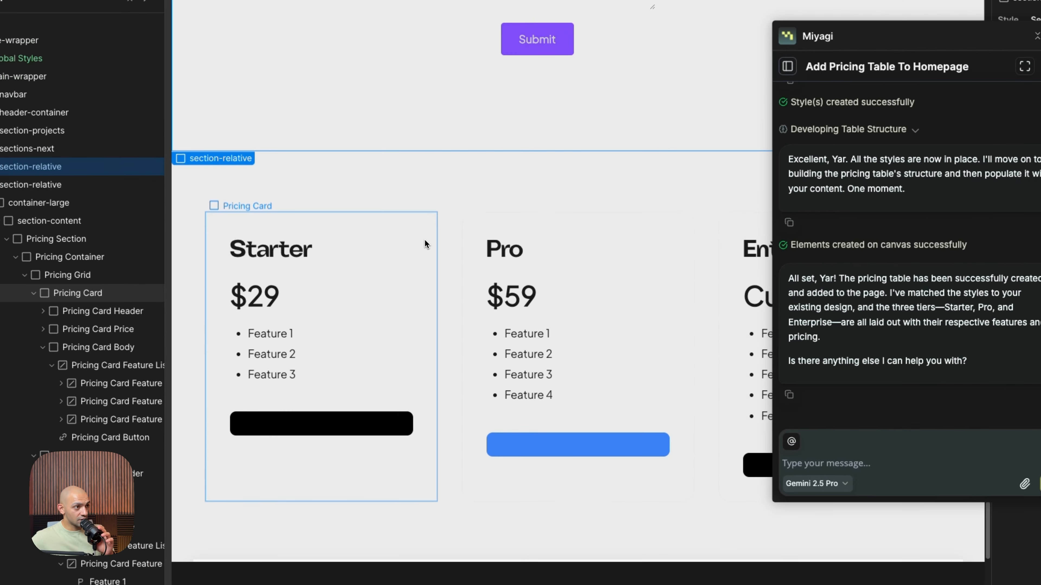
Select the Starter card and ask the agent for a border shadow effect making the pricing cards visible, plus text inside each card's buttons
left_click(378, 235)
left_click(509, 203)
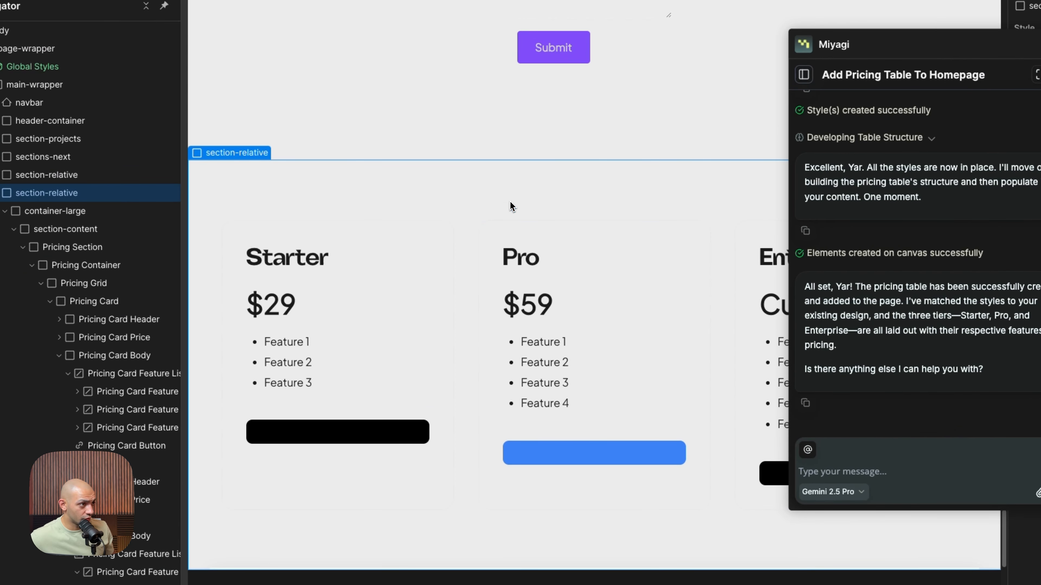
left_click(400, 227)
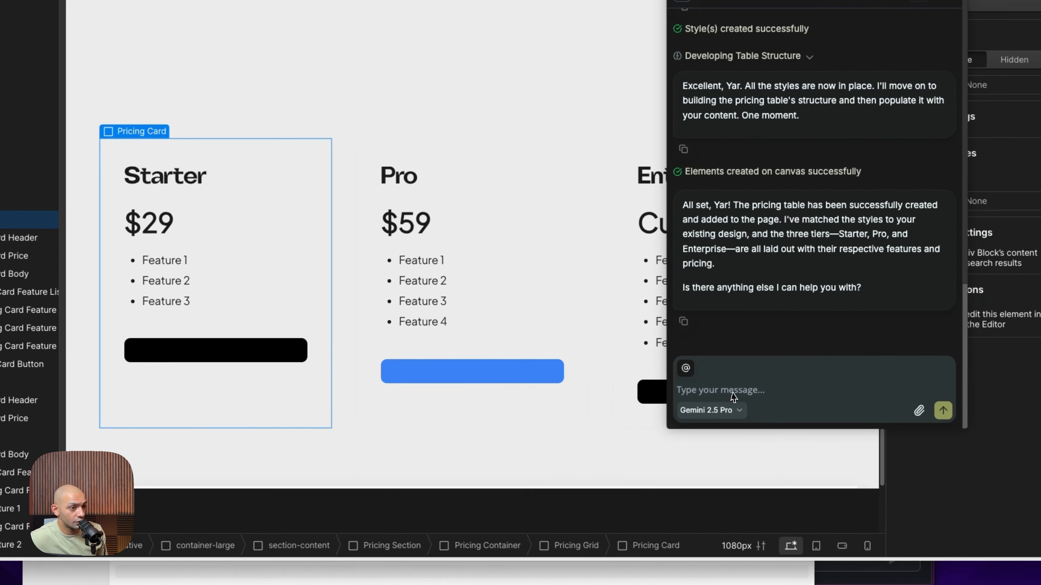
left_click(872, 479)
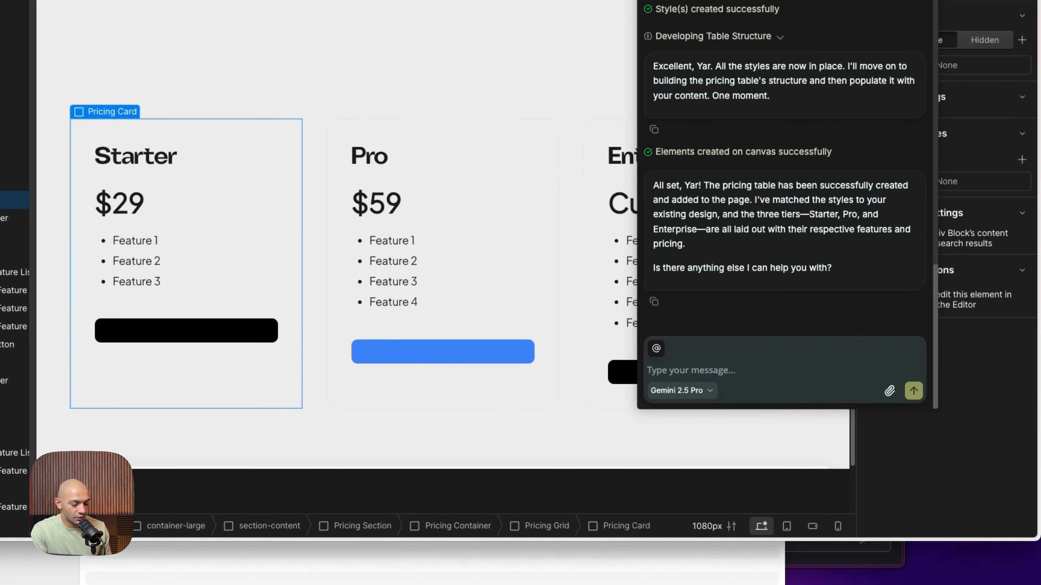
type("Mak")
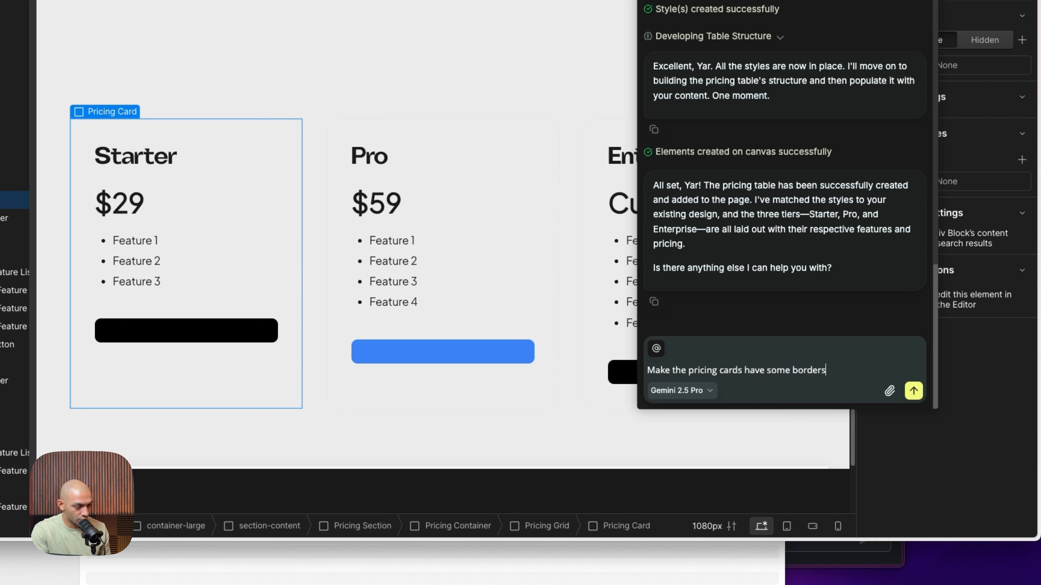
type("e the pricing cards have some border shadow effect so that they are ")
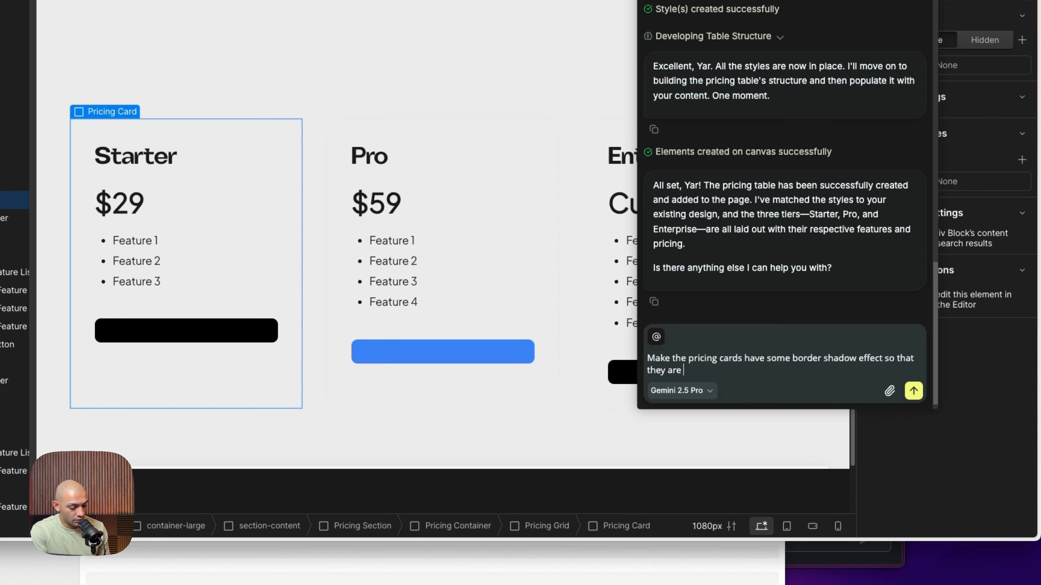
type("visible on the page and then add text insi")
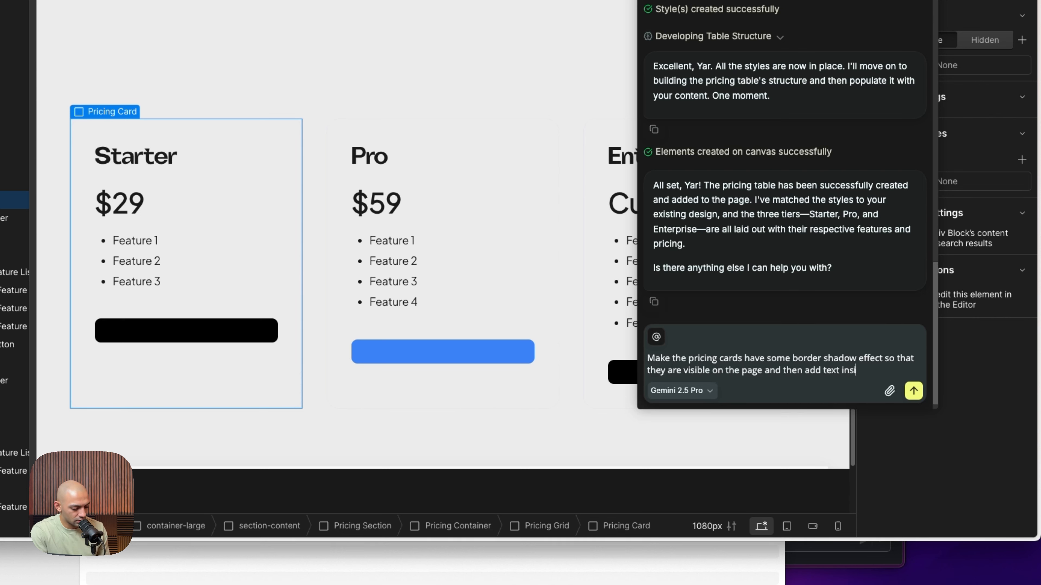
type("de the buttons of each card")
key("Return")
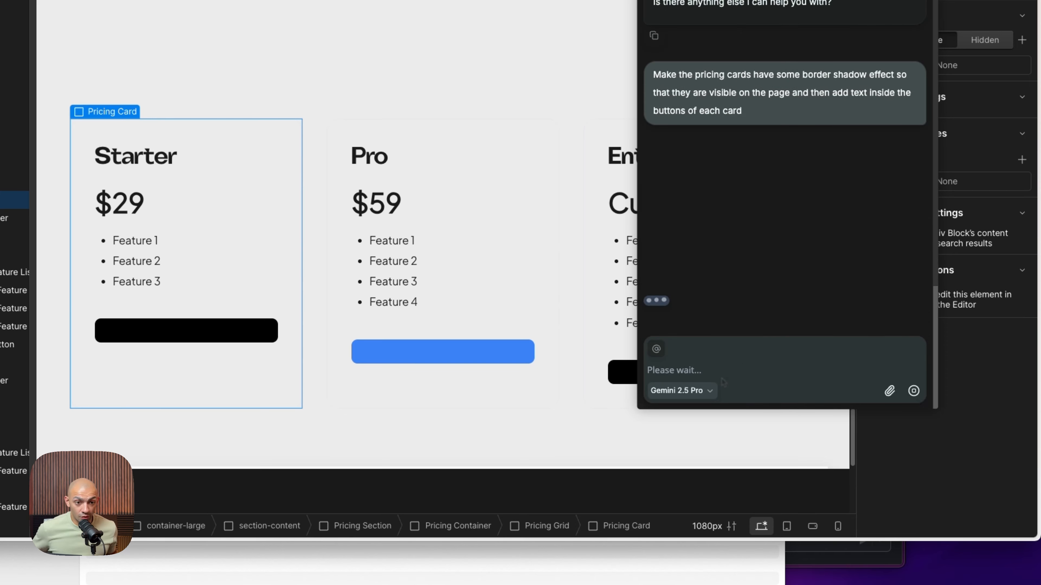